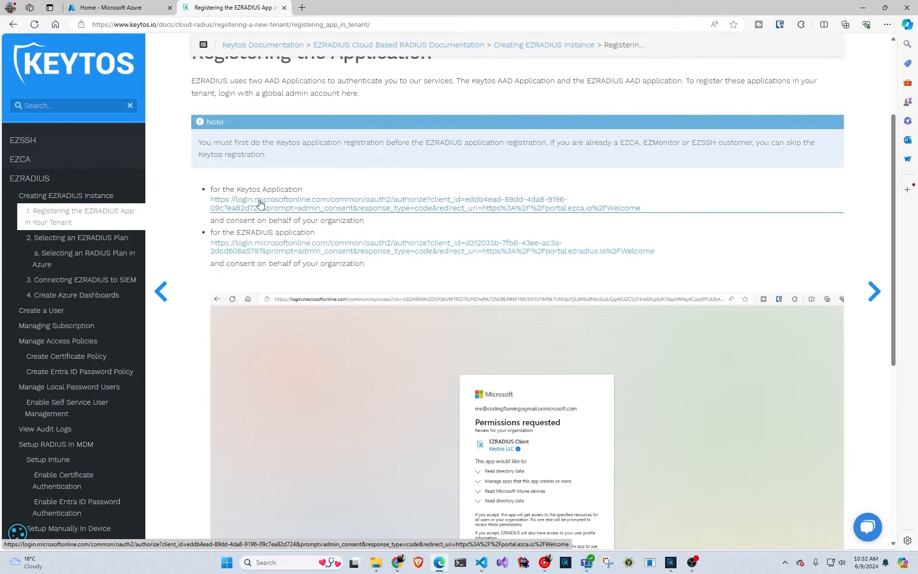
Grant organisation-wide consent for the Keytos Client application using the admin account.
ctrl+click(262, 203)
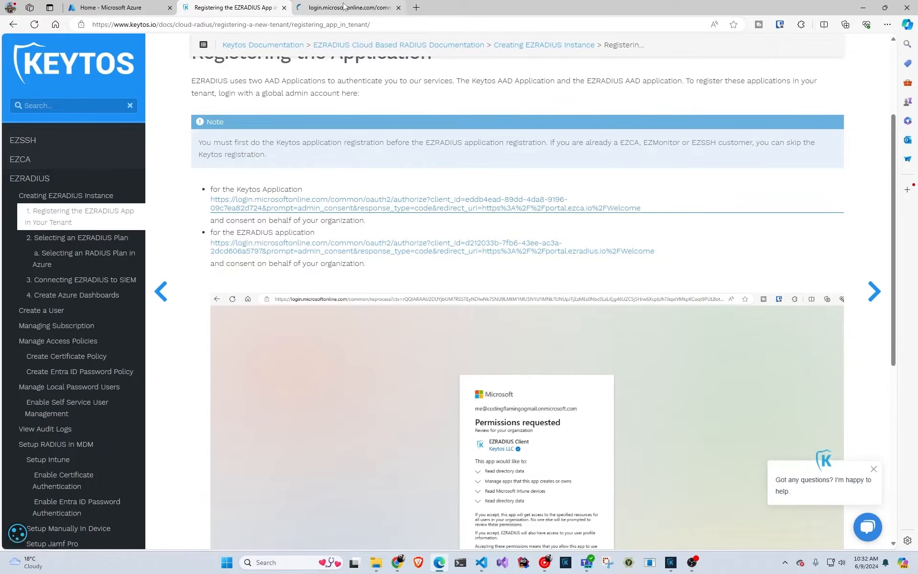
click(340, 8)
click(446, 286)
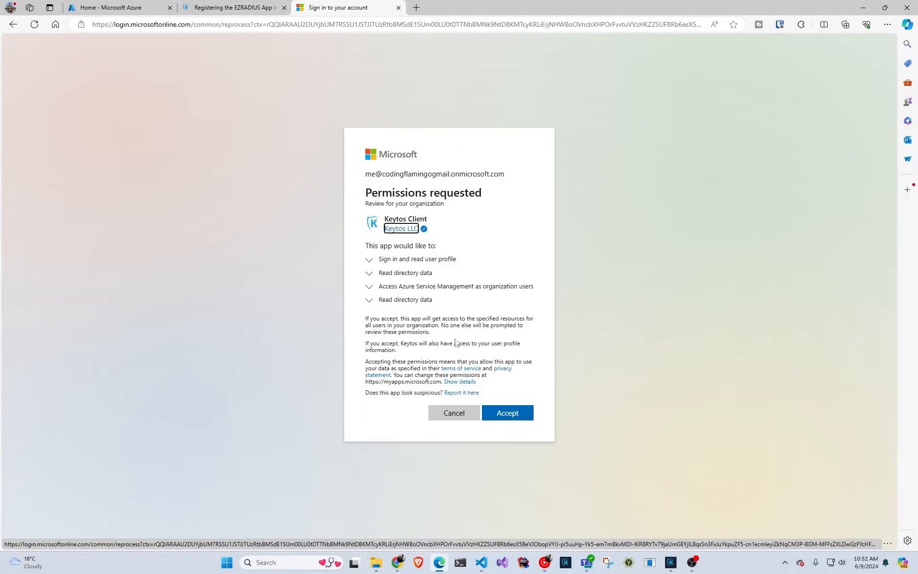
click(521, 414)
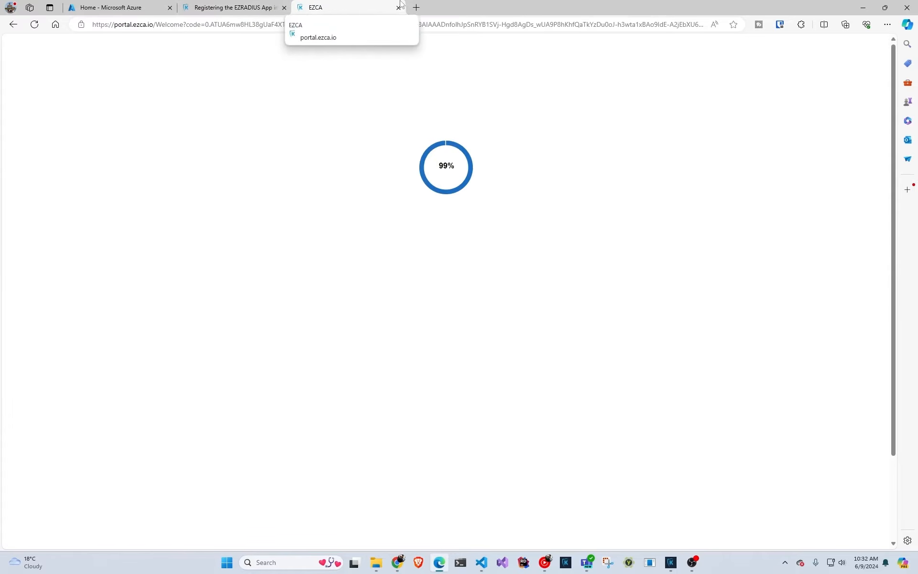
click(399, 7)
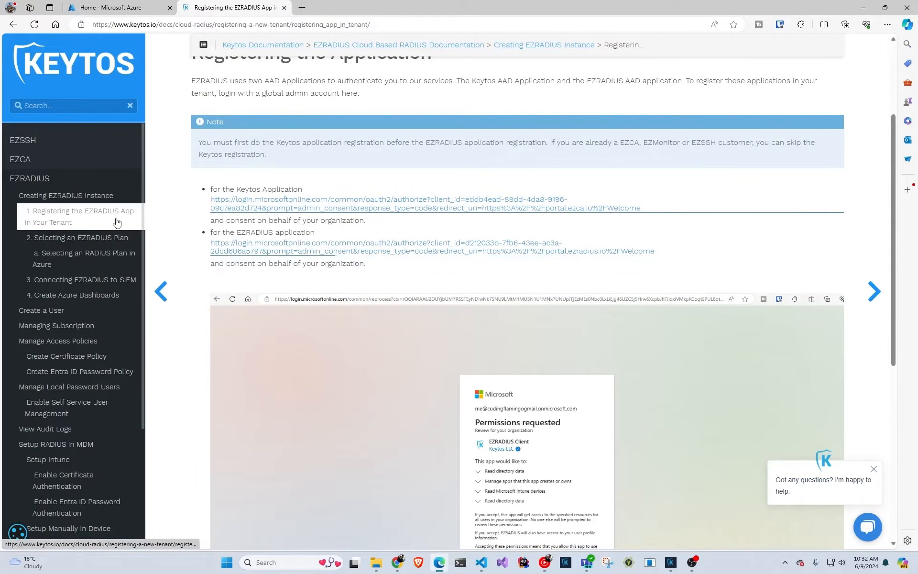
click(37, 161)
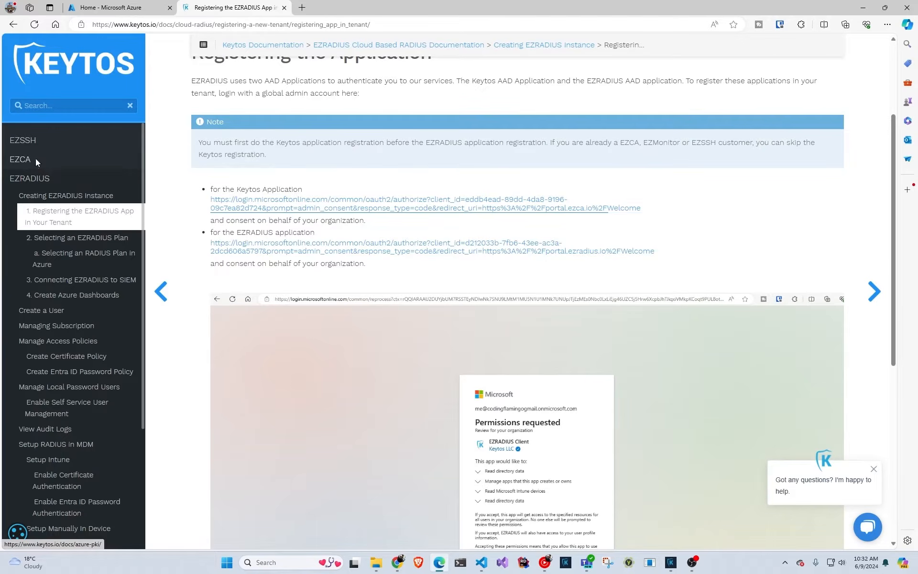
Follow the Register Intune App consent link to the account picker, then close that sign-in tab.
scroll(88, 240, down, 5)
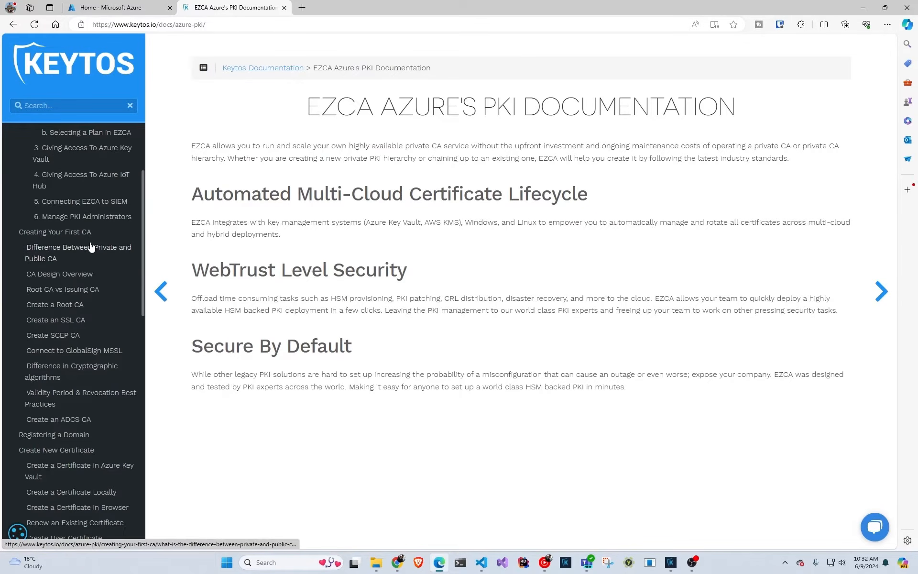
scroll(101, 268, down, 5)
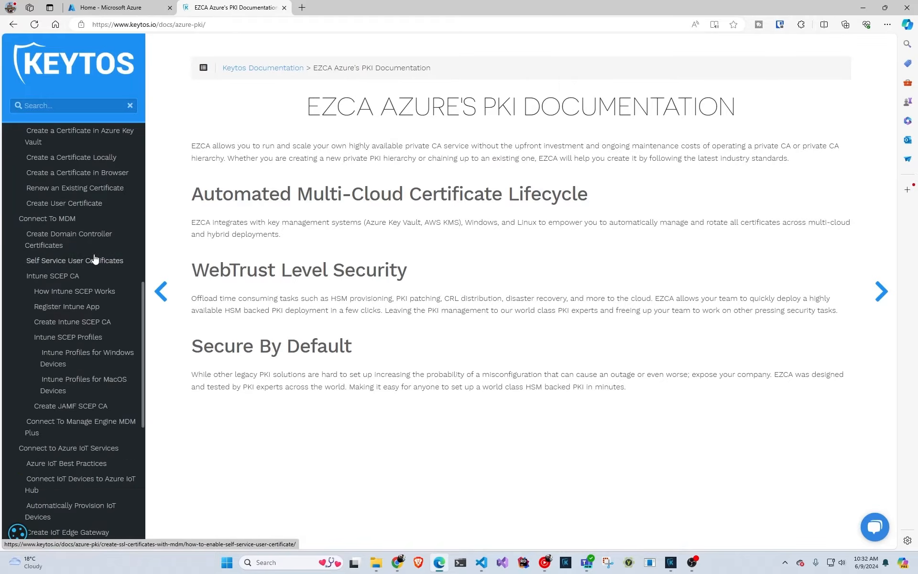
click(95, 311)
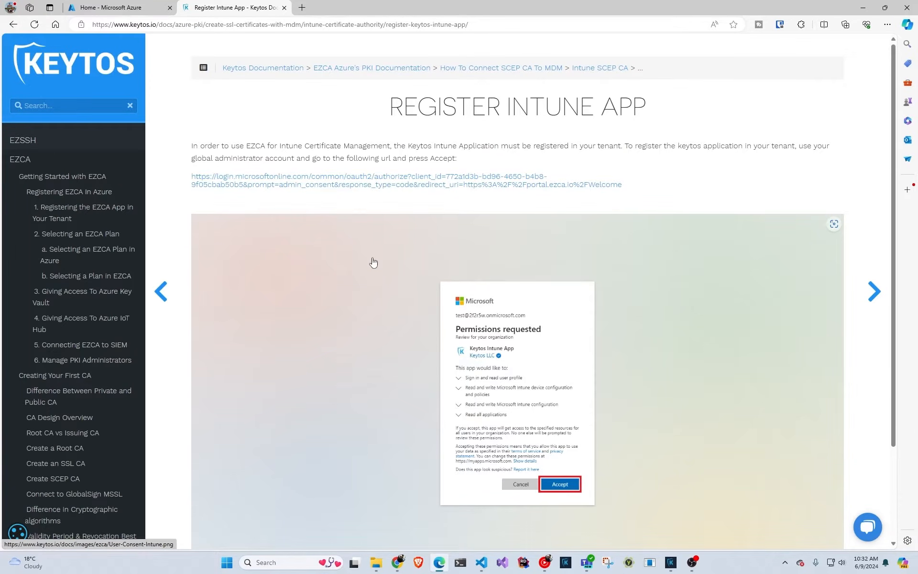
click(374, 183)
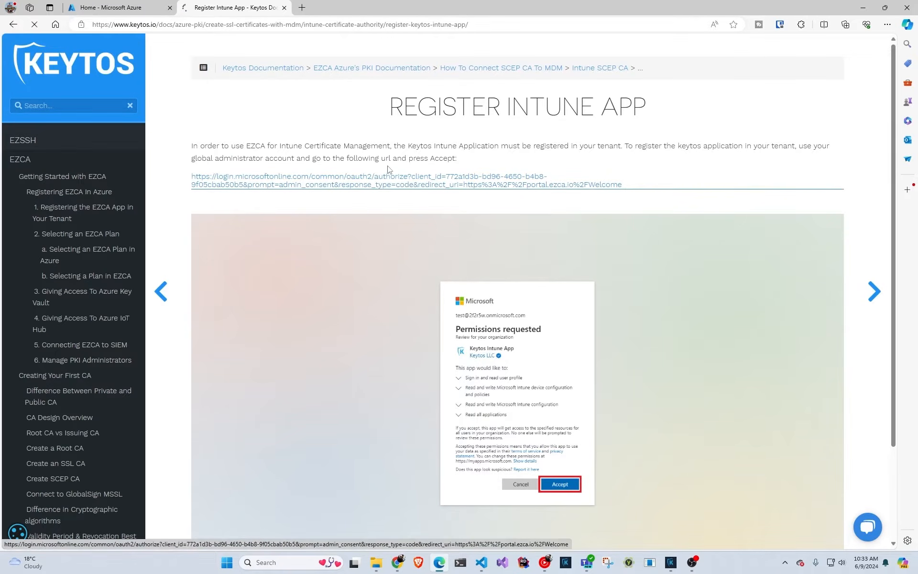
click(284, 8)
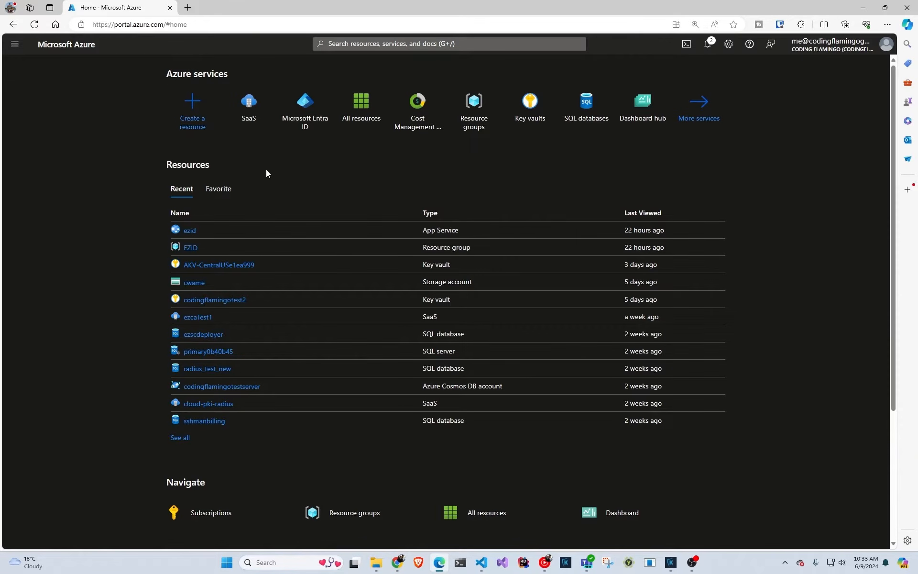
Create a resource by searching 'ezca' and opening the EZCA PKI SaaS For Azure offer.
click(198, 133)
text(ezca)
click(213, 150)
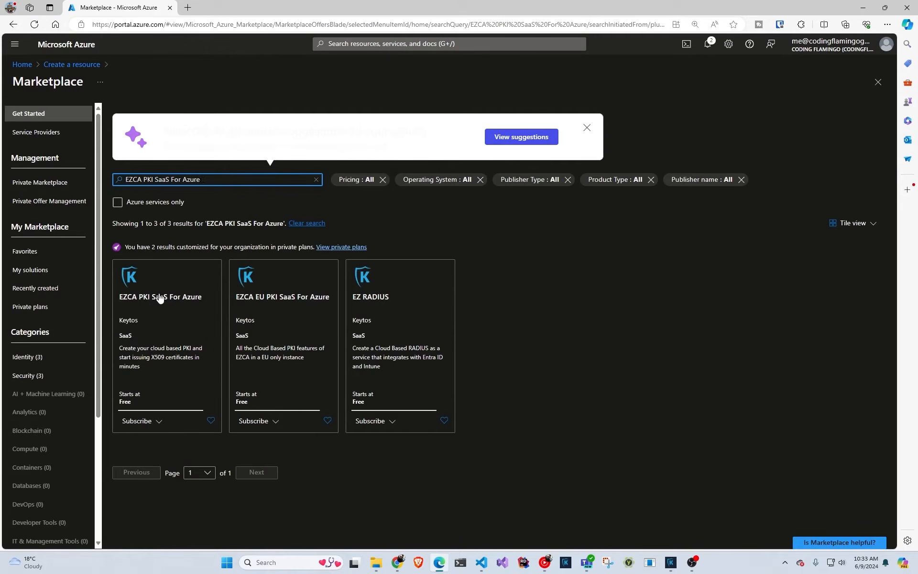
click(162, 299)
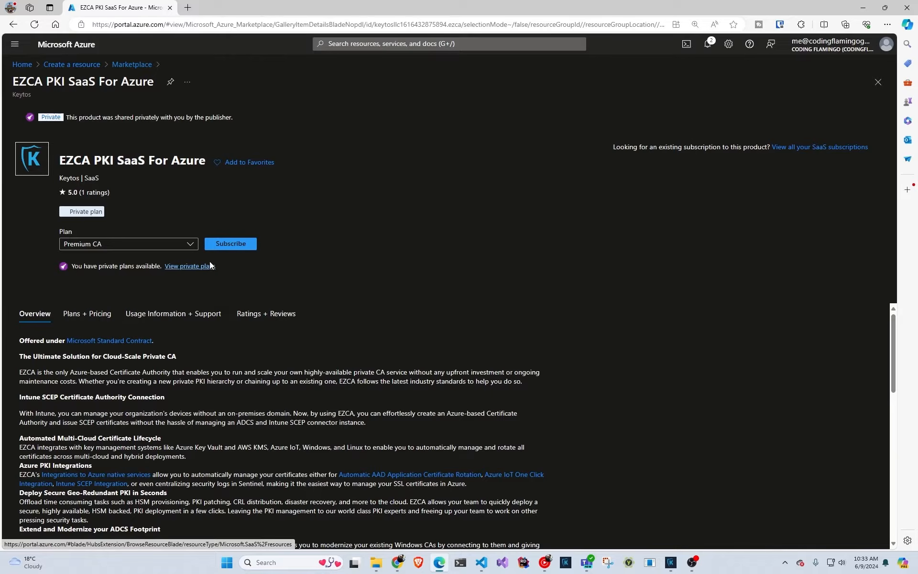
Select the Internal Test Plan and start subscribing.
click(185, 247)
click(174, 259)
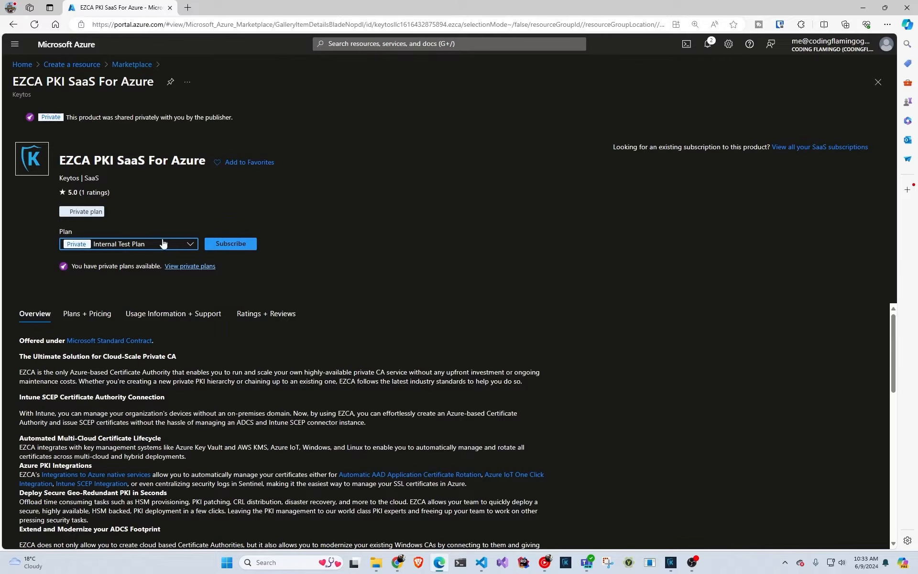
click(162, 244)
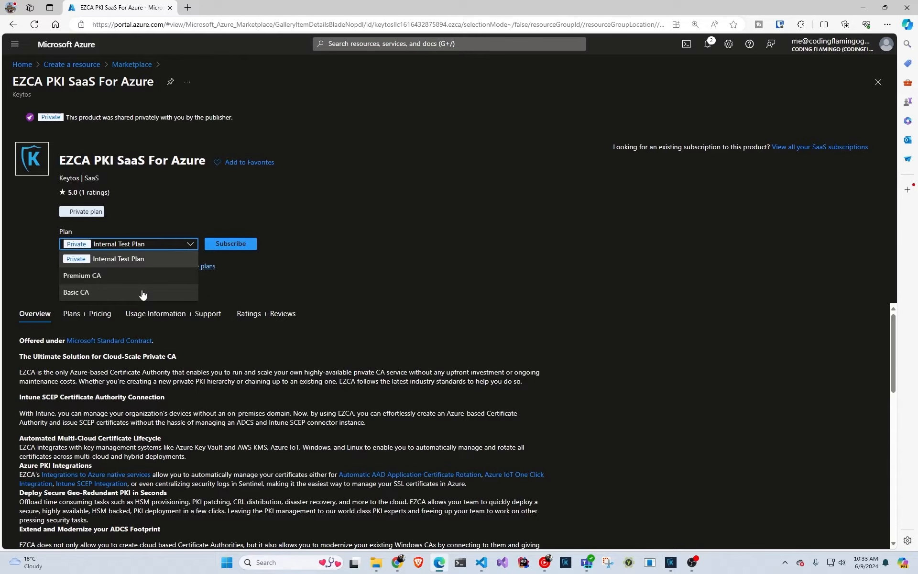
click(290, 243)
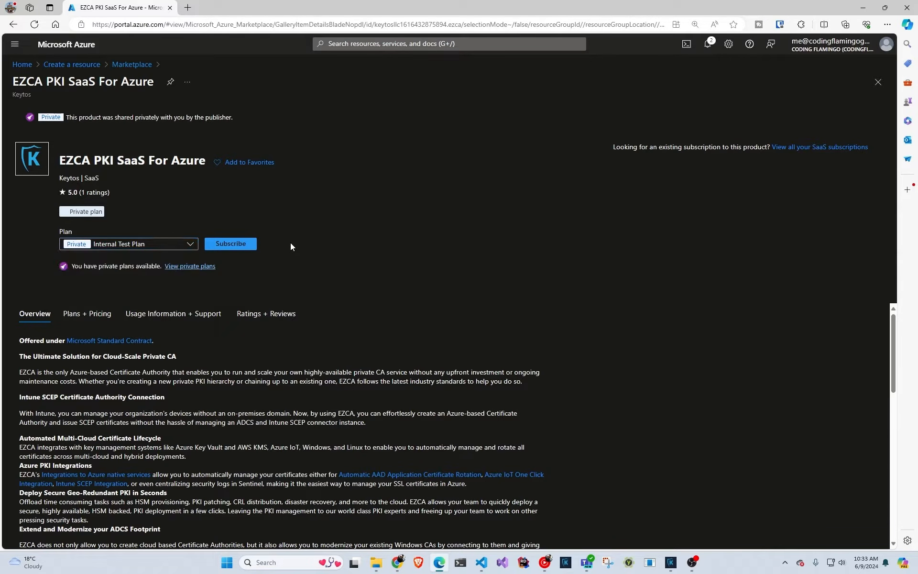
click(238, 244)
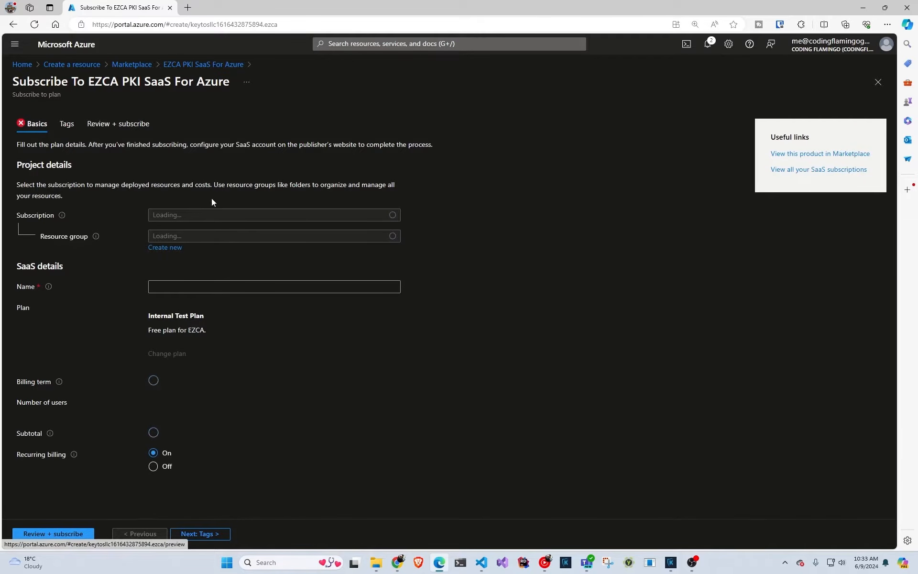
Name the subscription AzureCA in the CloudWatcherAME resource group and advance to review.
click(179, 287)
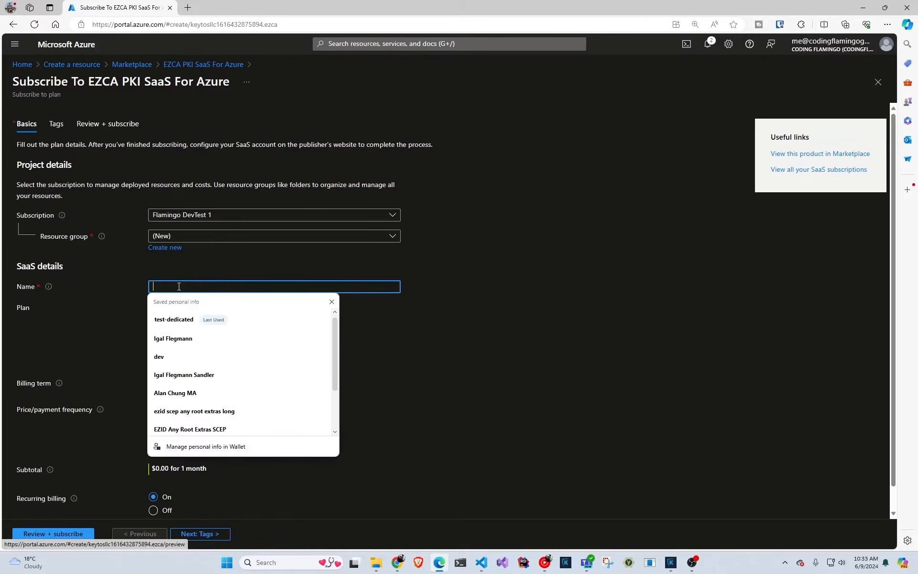
text(A)
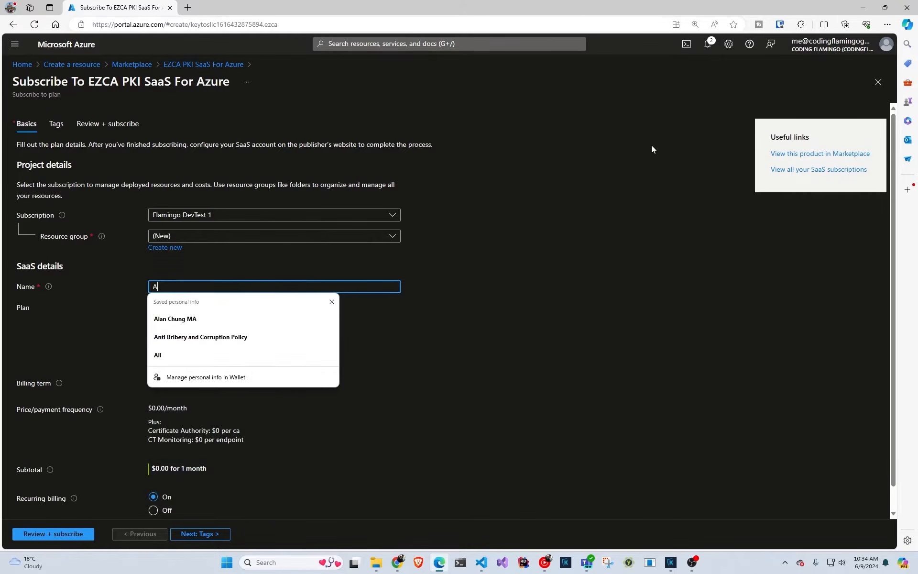
text(z9urere CA)
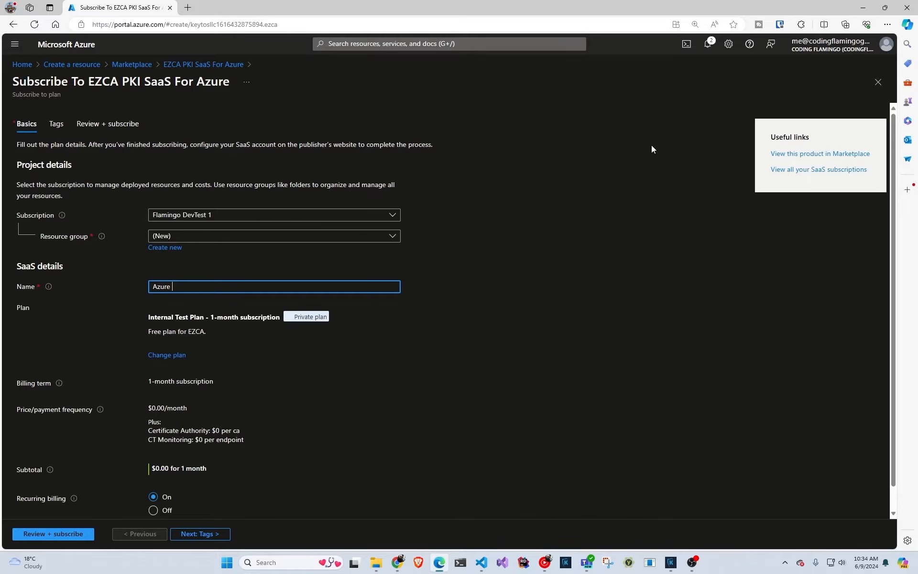
click(307, 239)
click(225, 289)
scroll(201, 418, down, 1)
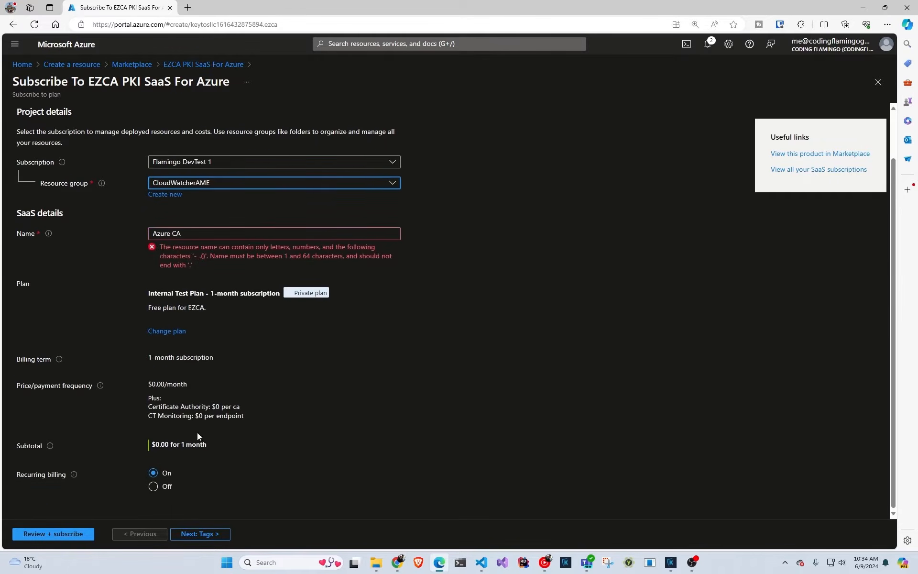
click(177, 233)
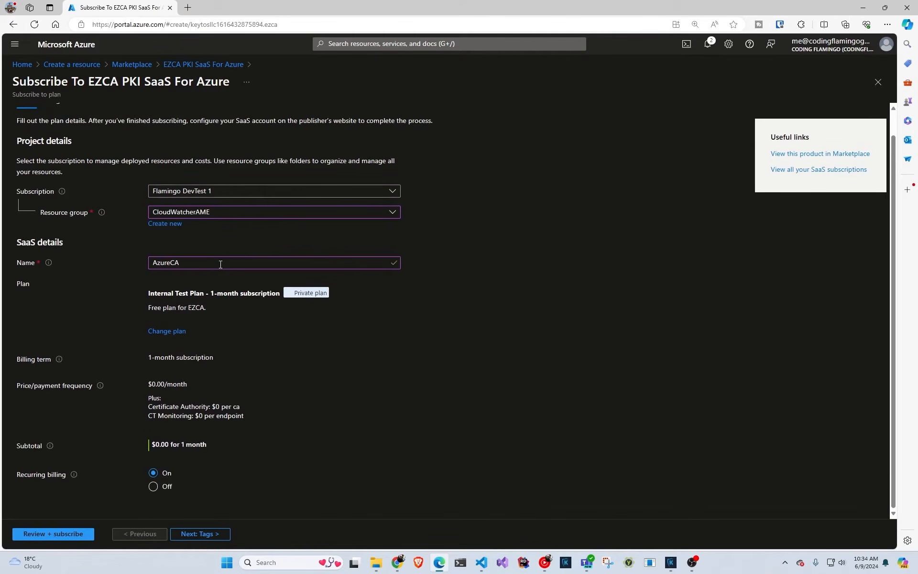
click(201, 534)
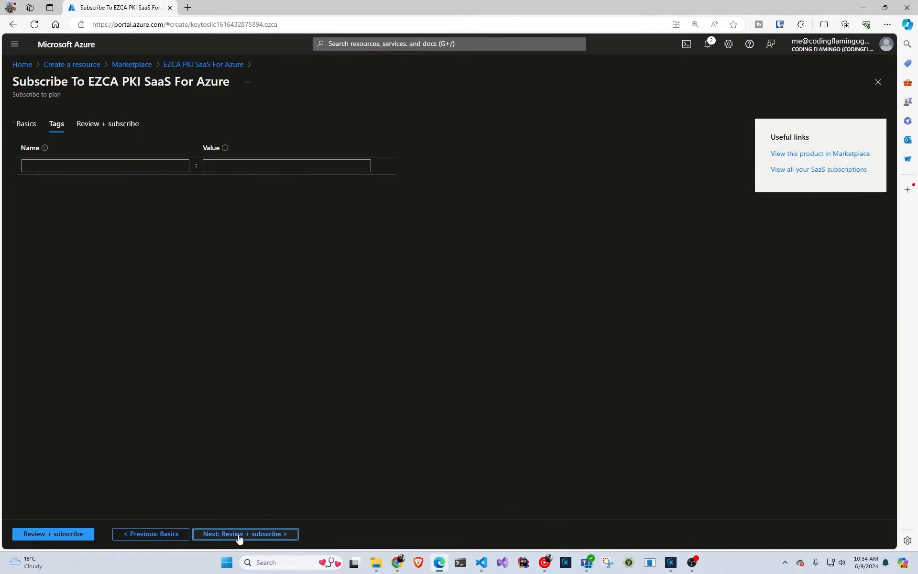
click(235, 534)
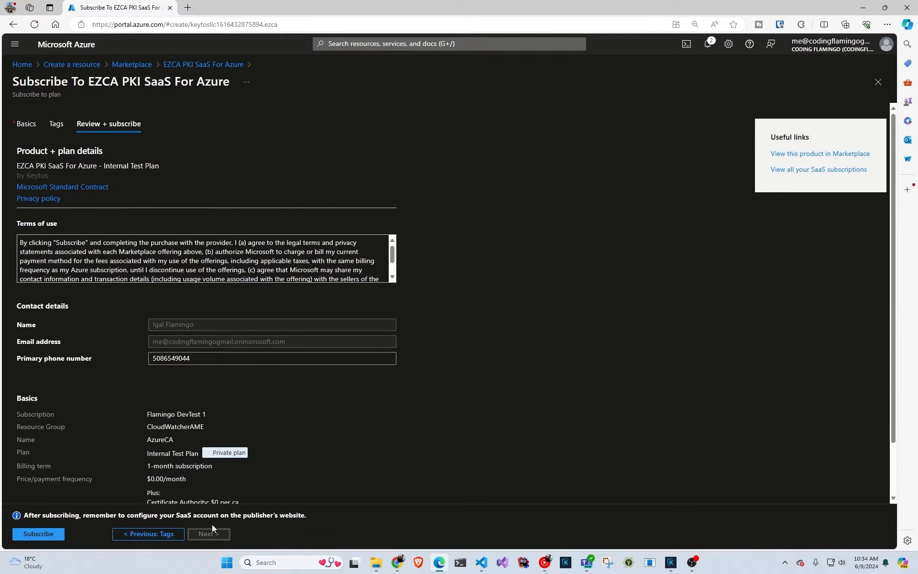
scroll(216, 495, down, 2)
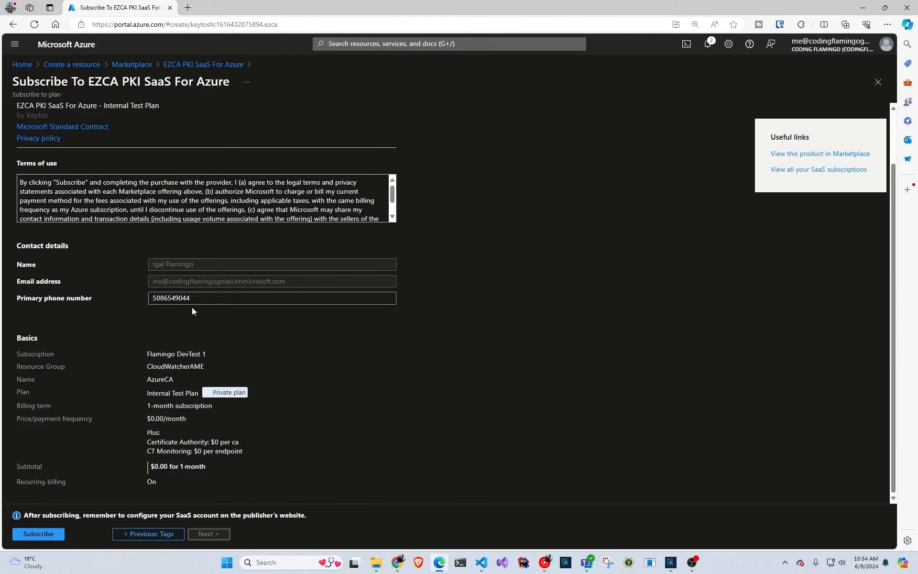
Search the Marketplace for 'ez radius', then submit the AzureCA subscription.
click(114, 67)
triple_click(161, 180)
text(ez radius)
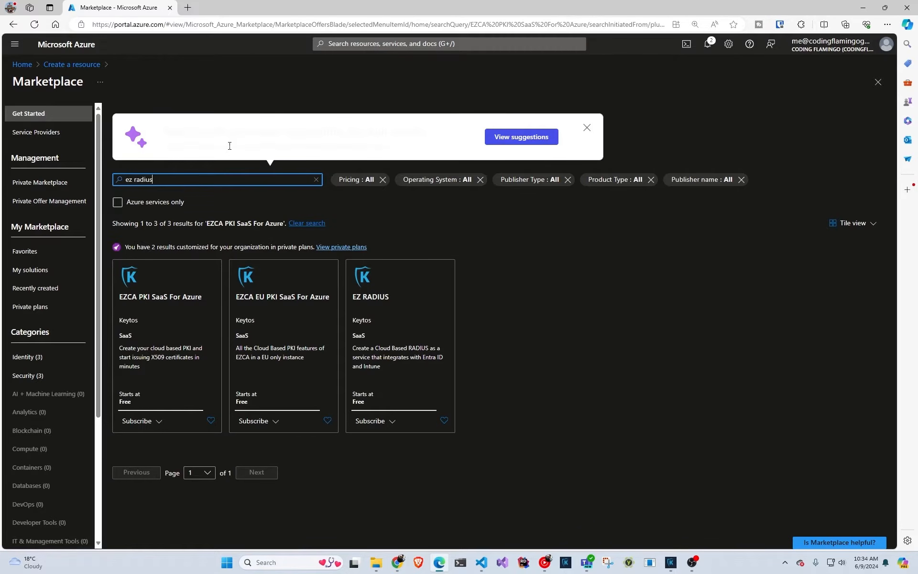
key(Return)
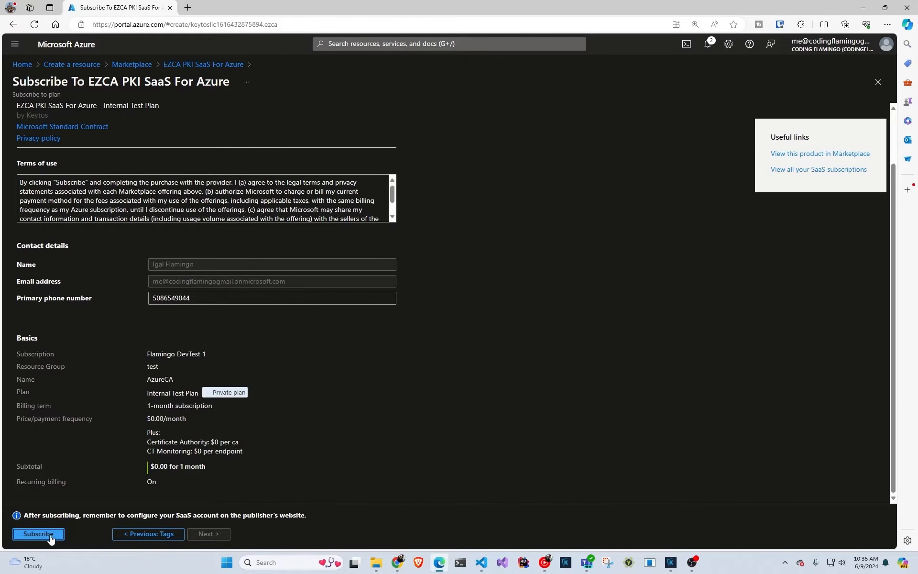
click(49, 534)
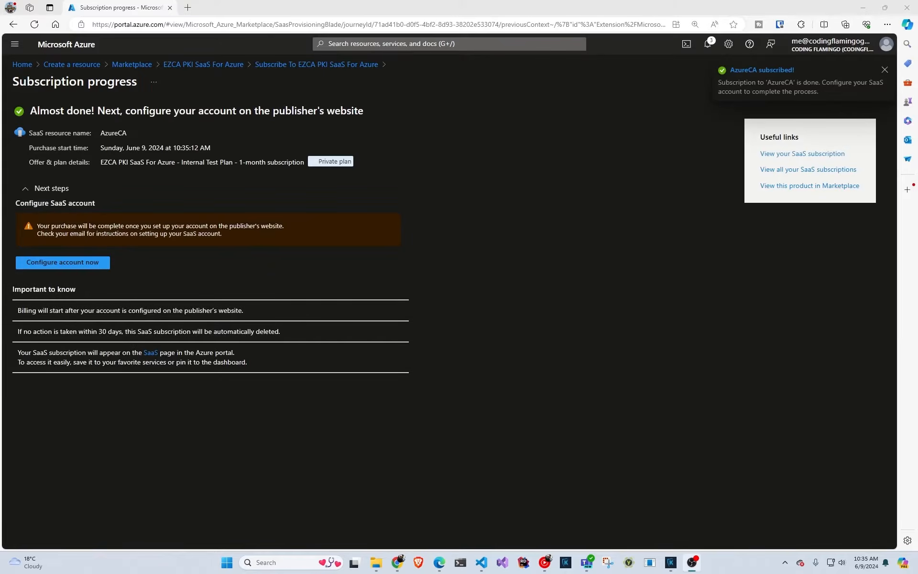
Add the PKI Admins group as PKI administrators, purchase the plan and begin creating the first CA.
click(74, 263)
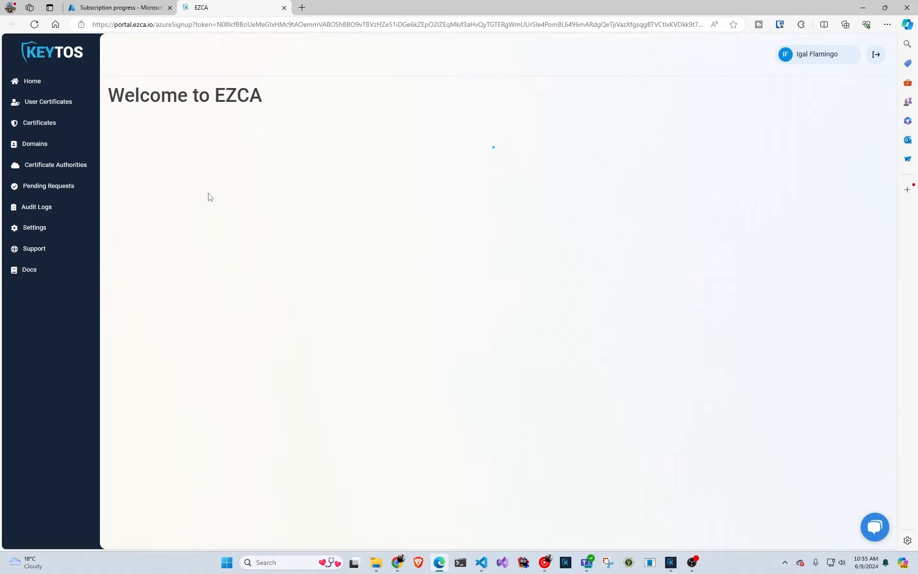
click(556, 136)
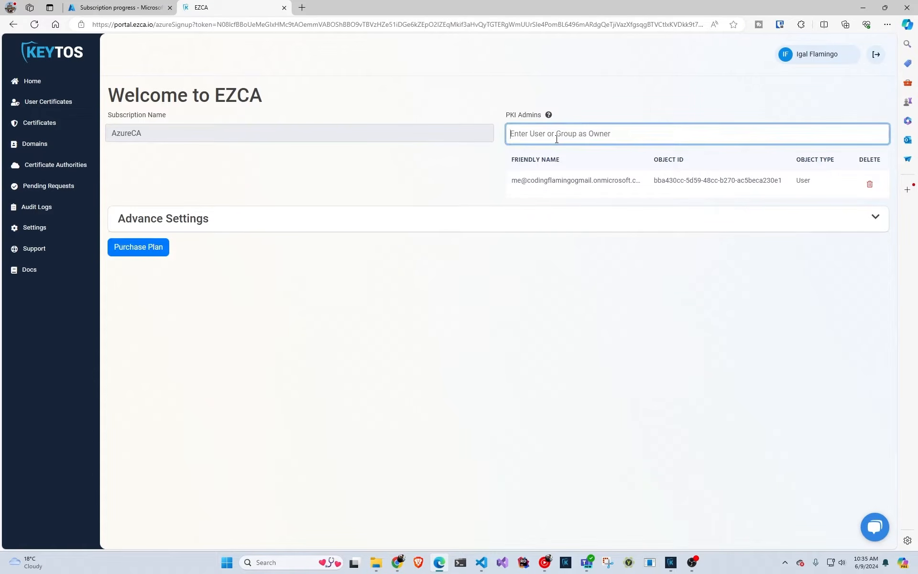
text(pki)
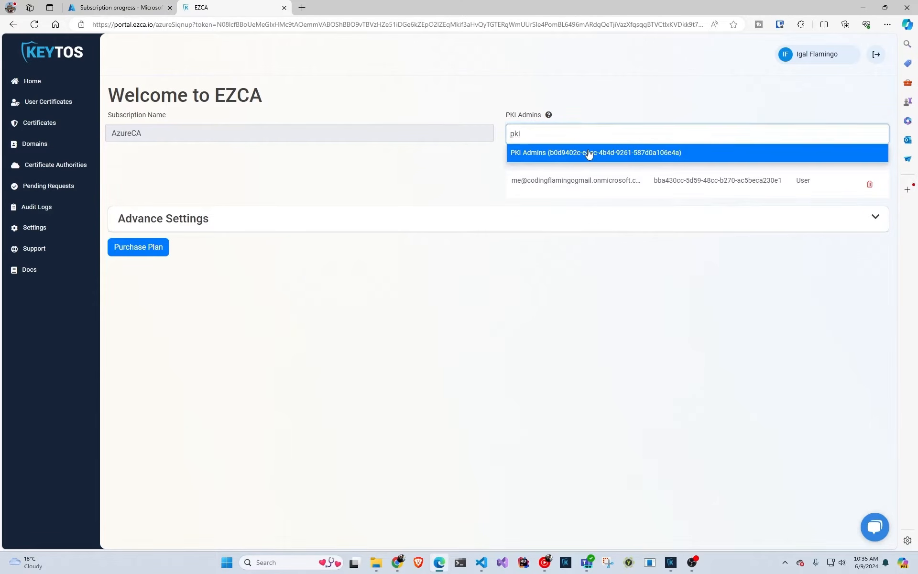
click(588, 152)
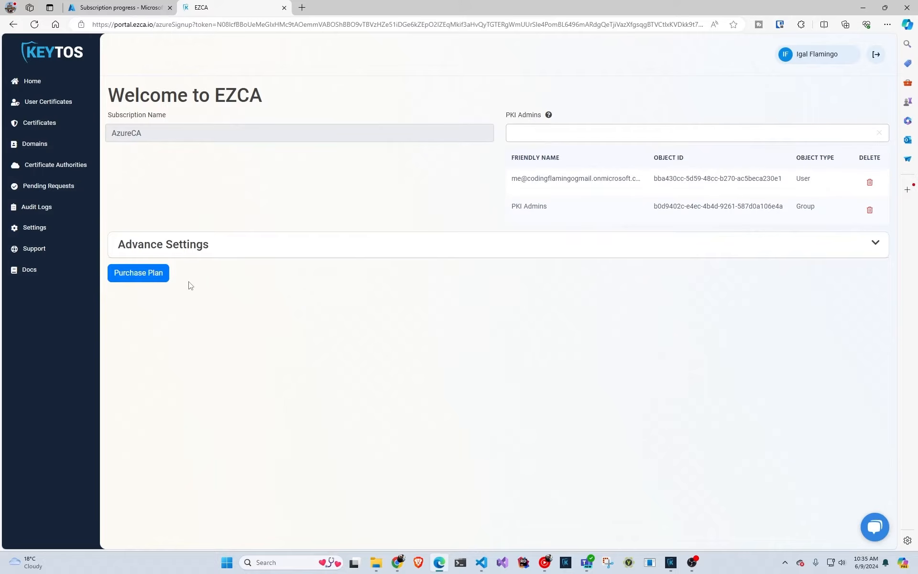
click(157, 275)
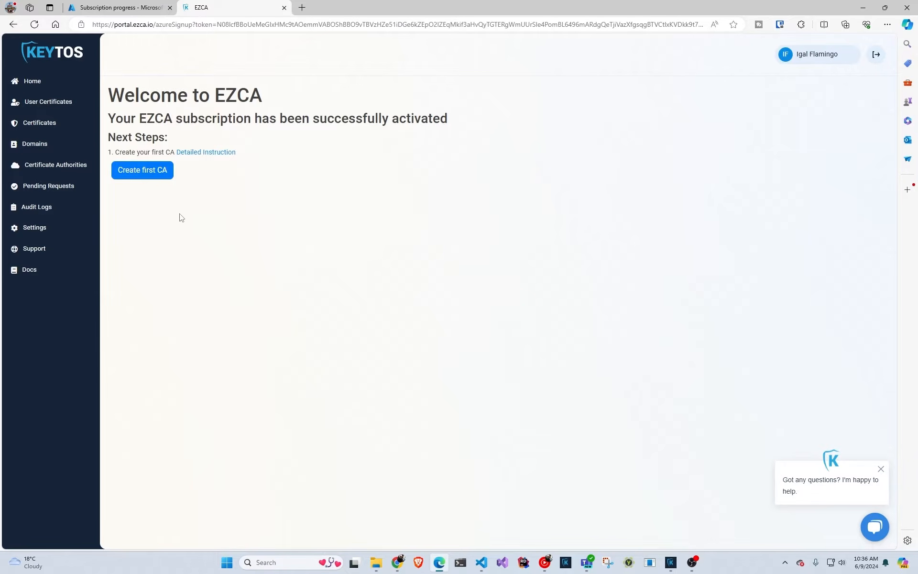
click(156, 174)
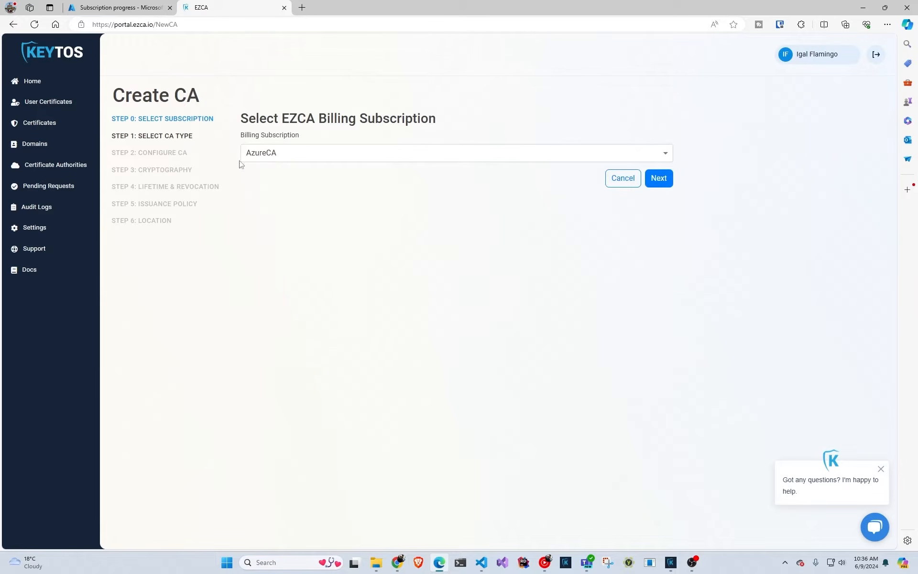
click(302, 8)
Browse docs.keytos.io to the How To Create SCEP CA in Azure guide's two-tier PKI diagram.
text(docs.keytos.io)
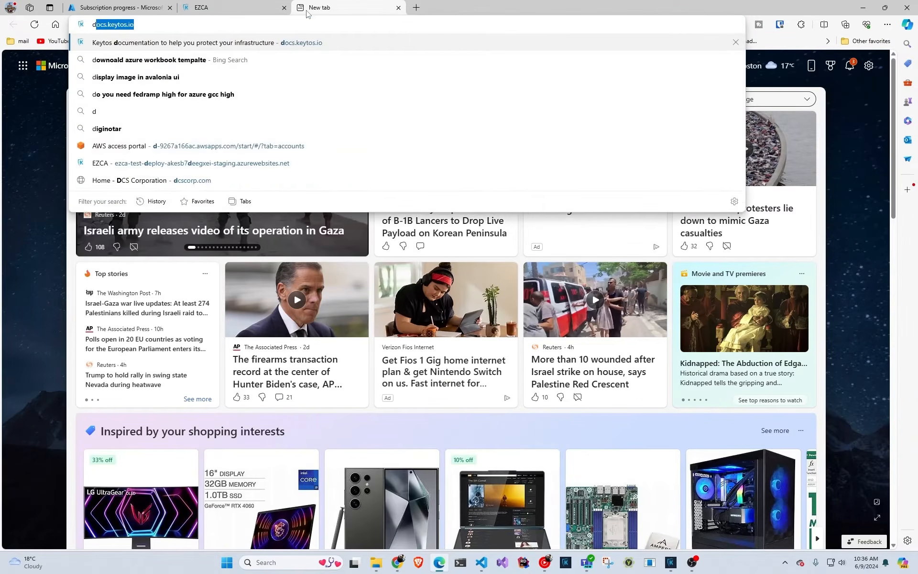
key(Return)
scroll(544, 339, down, 1)
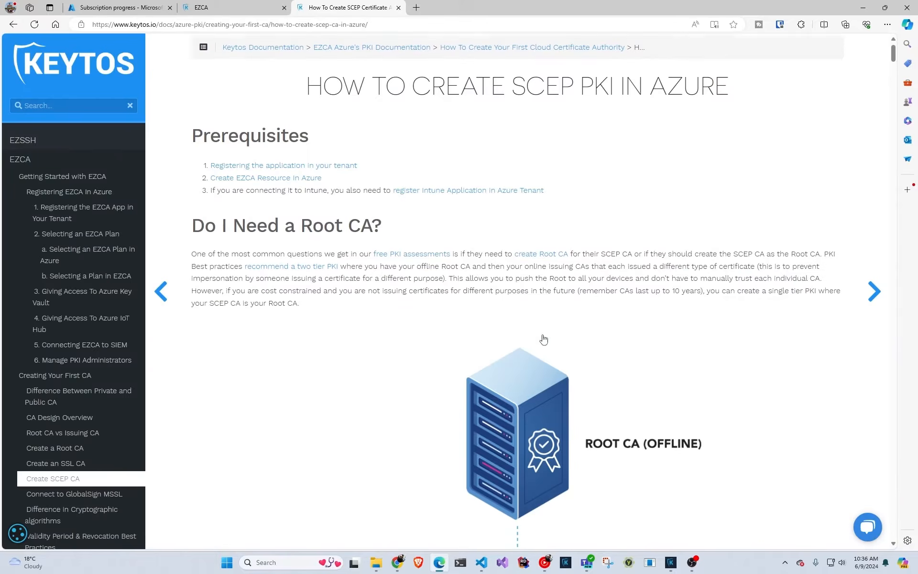
scroll(544, 339, down, 5)
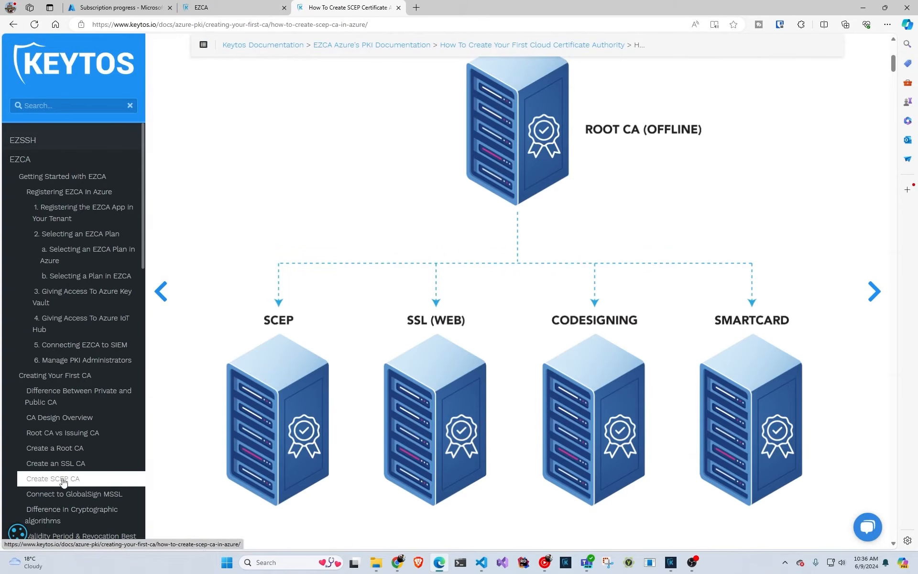
scroll(426, 244, down, 2)
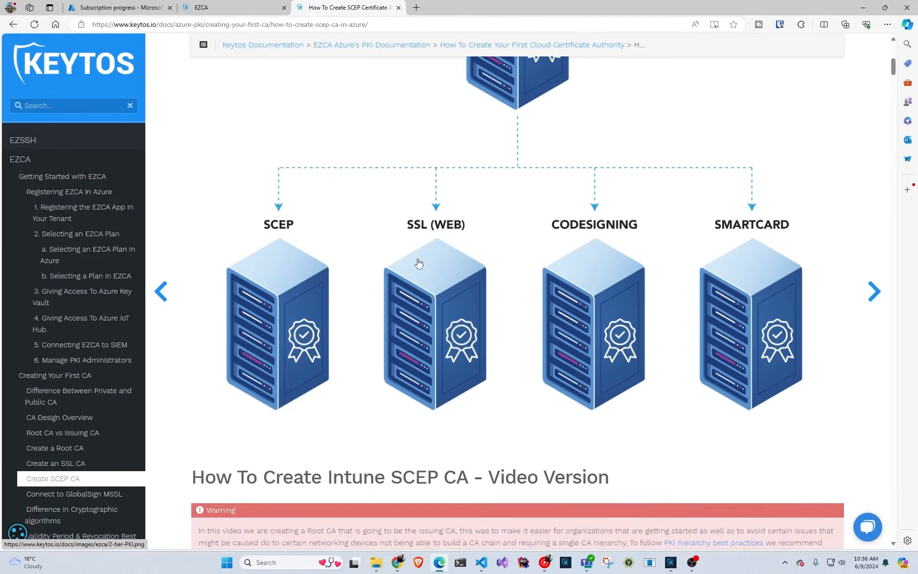
scroll(420, 270, up, 3)
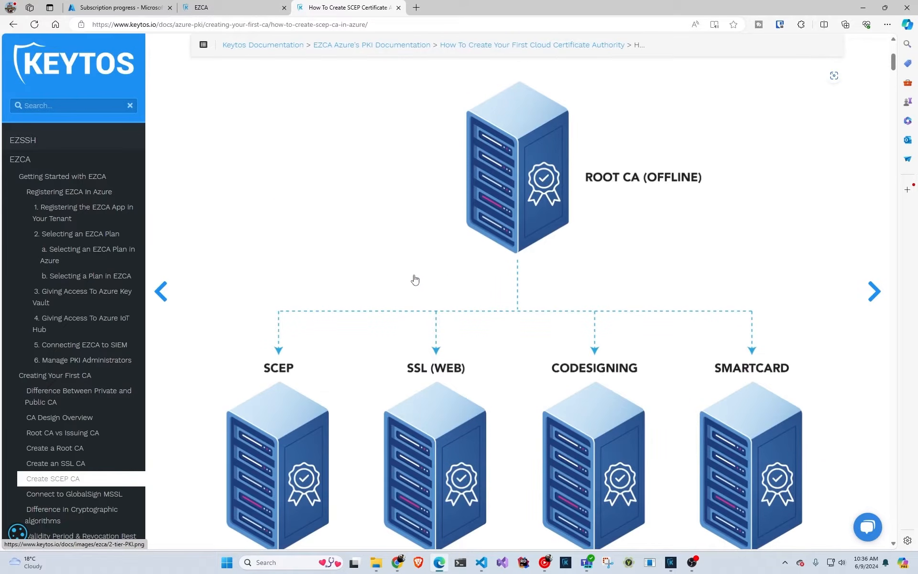
scroll(407, 278, down, 1)
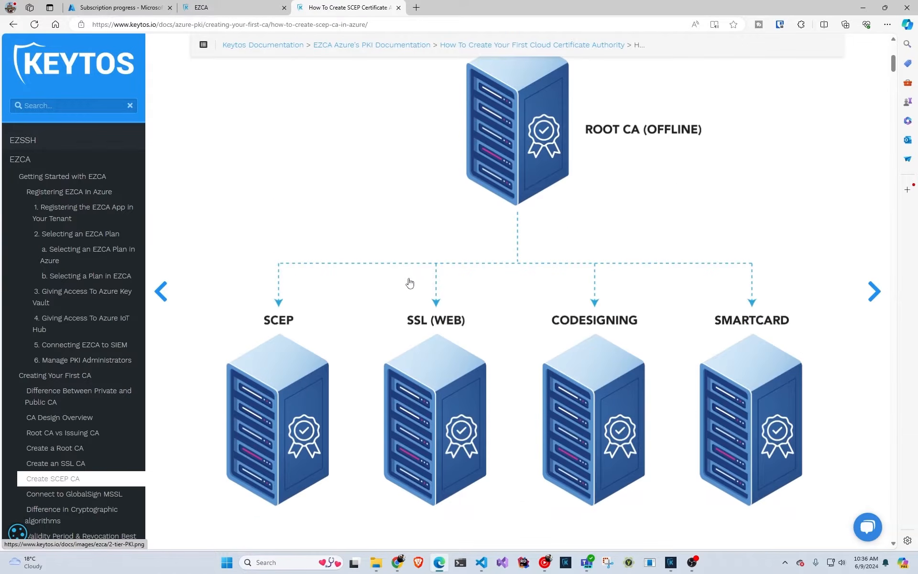
scroll(408, 284, down, 5)
Define a Root CA with common name Wifi and reach the RSA 4096 cryptography step.
click(244, 9)
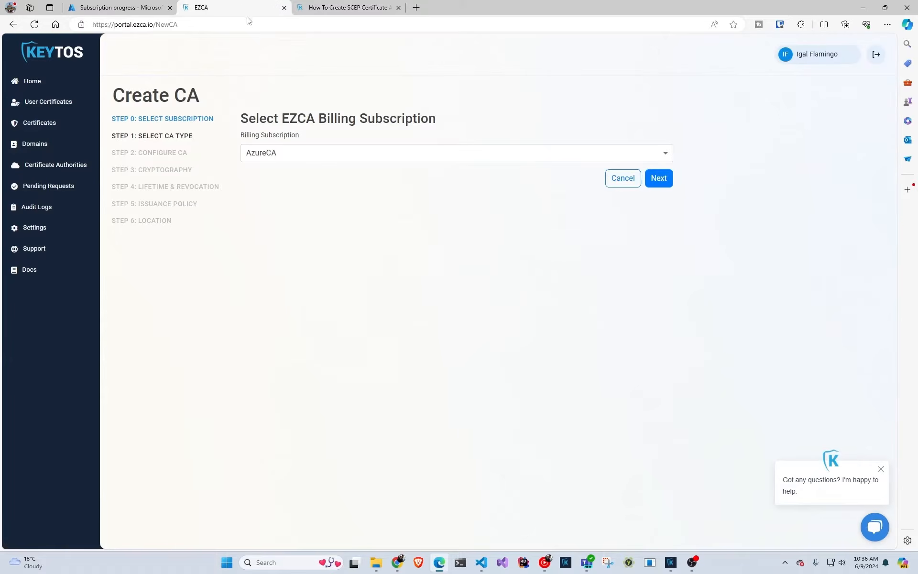
click(657, 186)
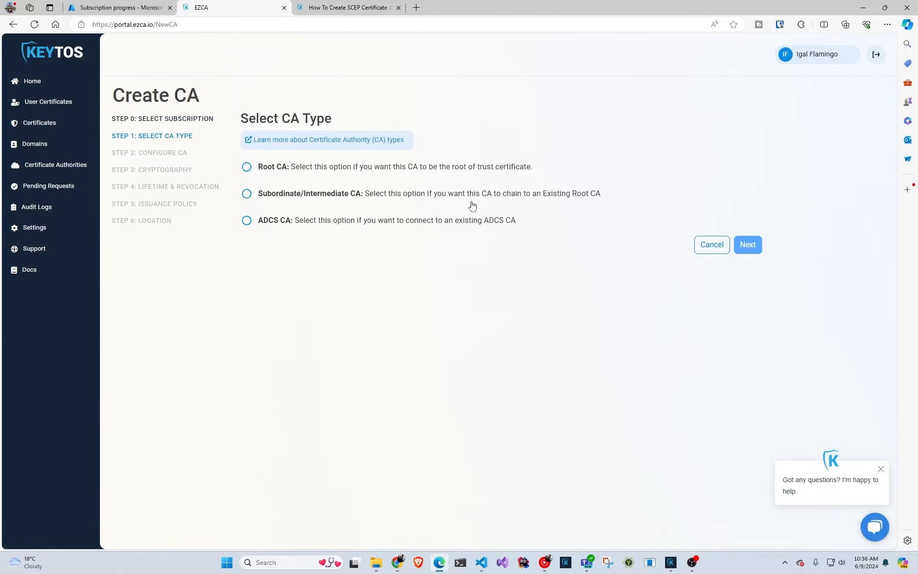
click(361, 171)
click(741, 246)
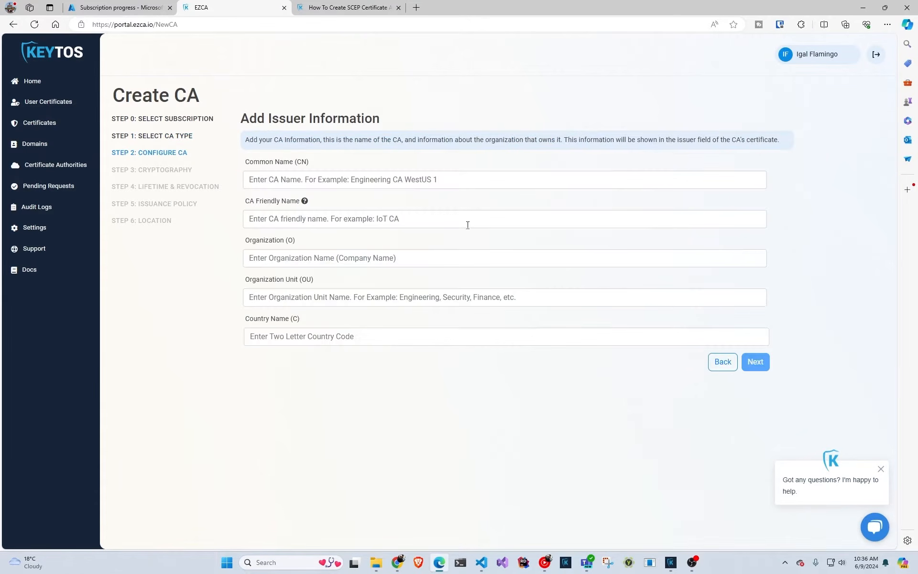
click(384, 180)
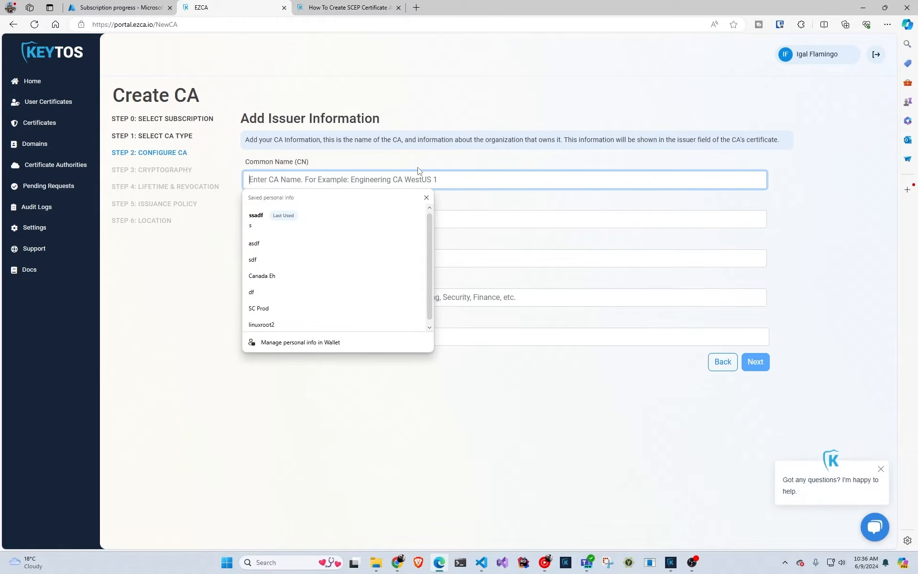
text(WE)
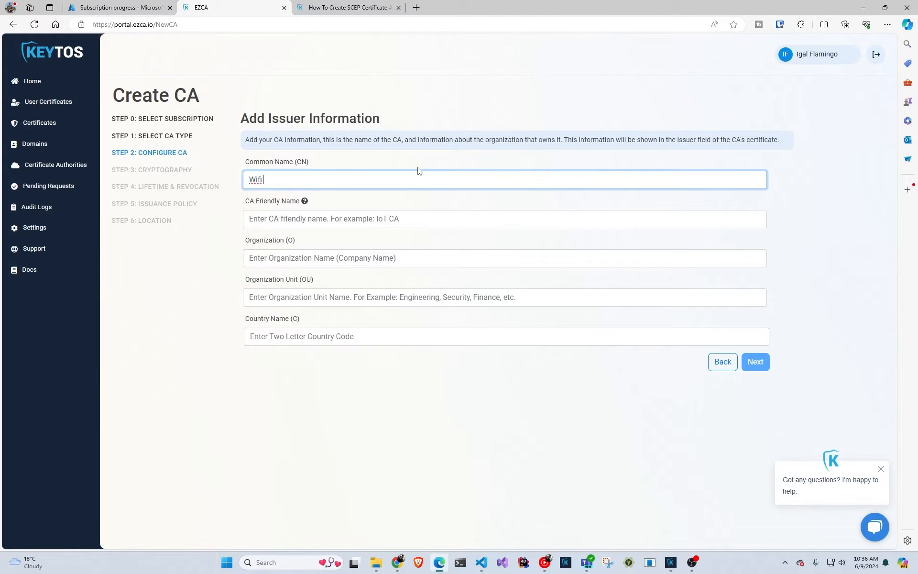
click(756, 362)
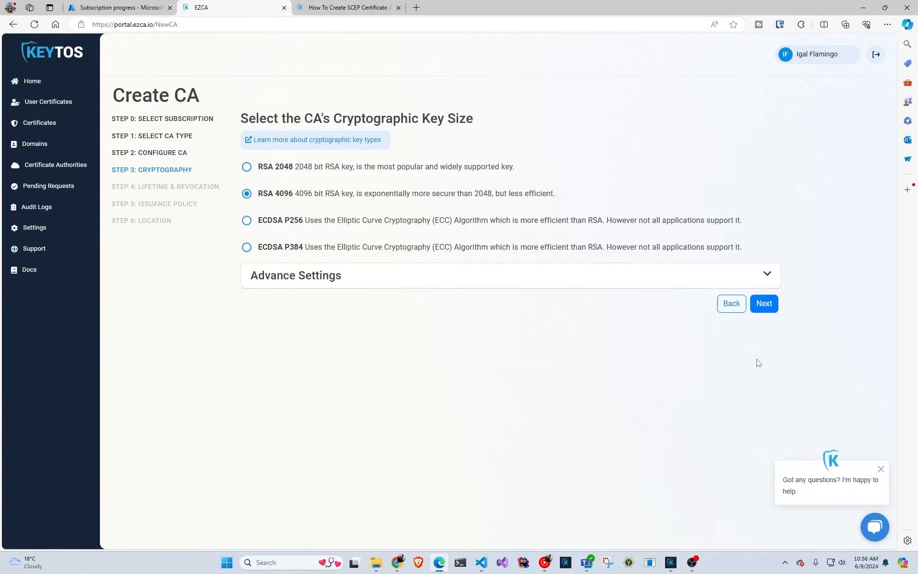
Keep a 10-year CA validity, pick the saved notification e-mail, and check CRL settings.
click(764, 306)
click(394, 220)
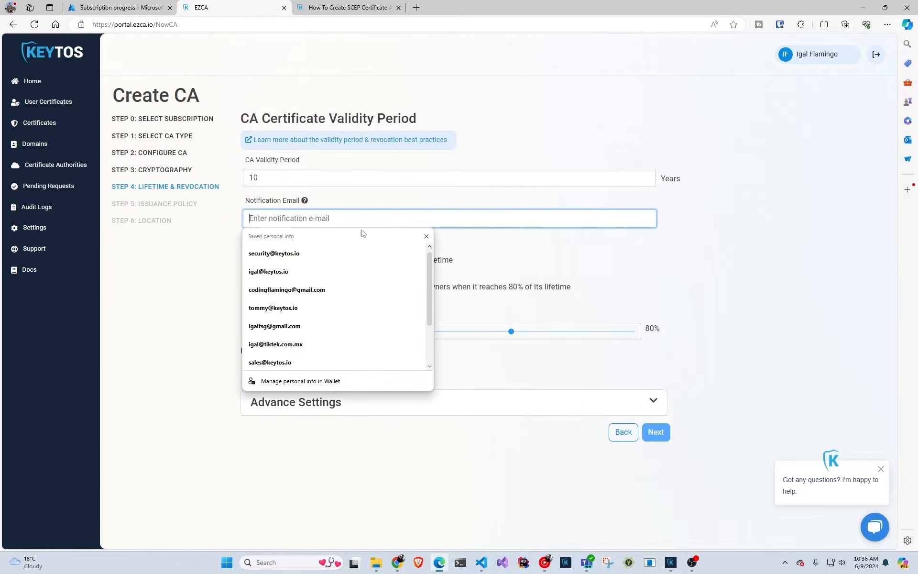
click(338, 258)
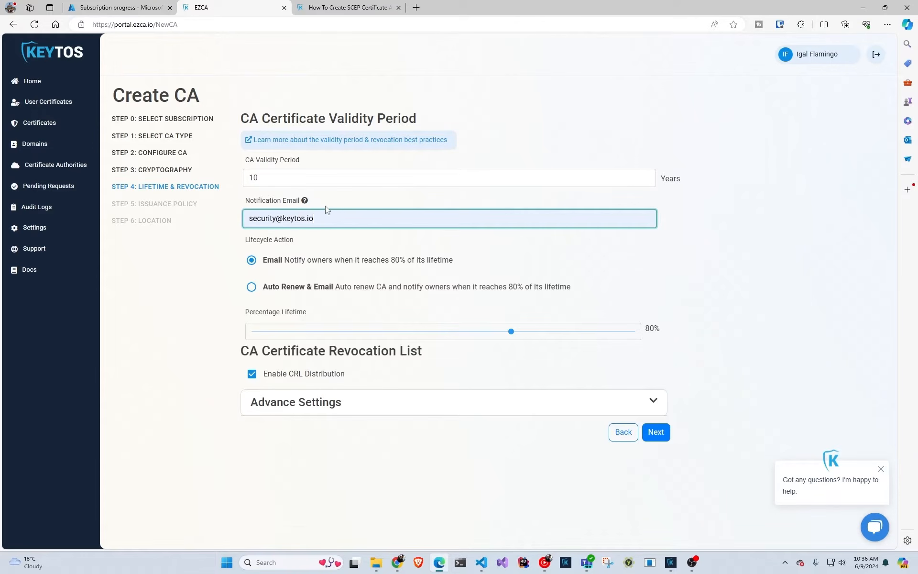
click(653, 400)
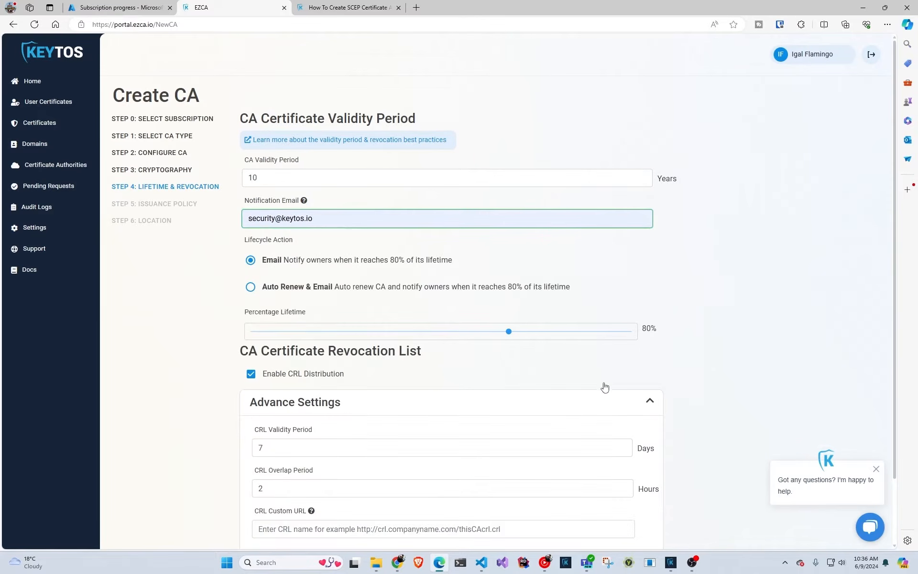
scroll(588, 388, down, 2)
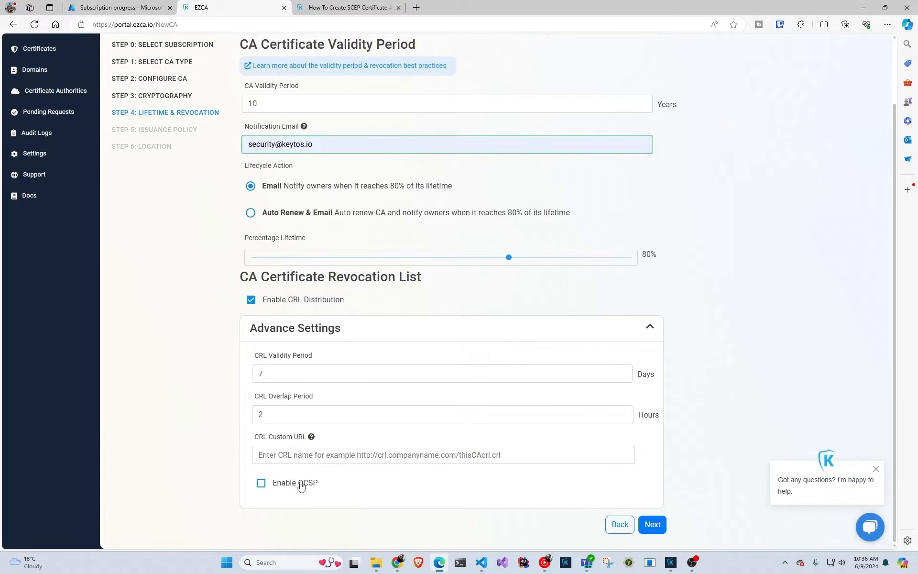
click(650, 327)
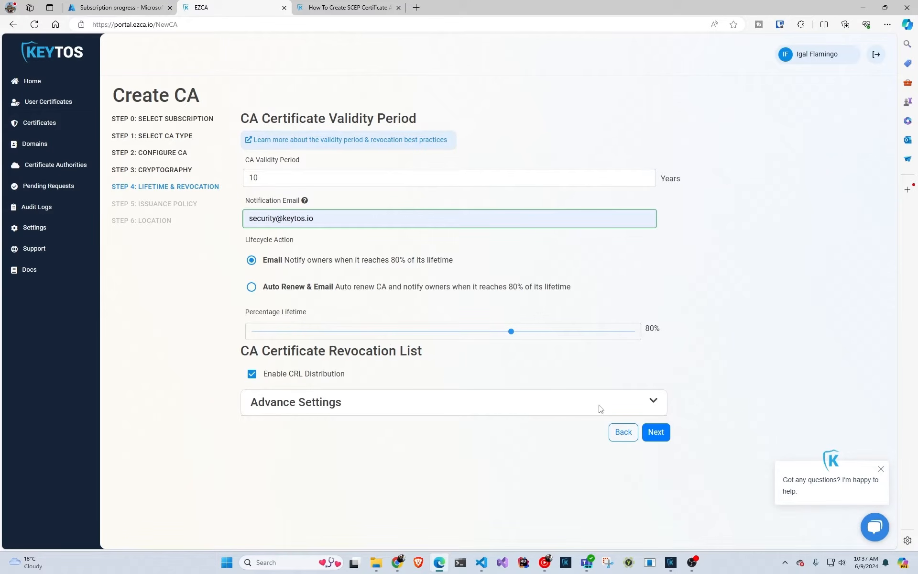
click(656, 433)
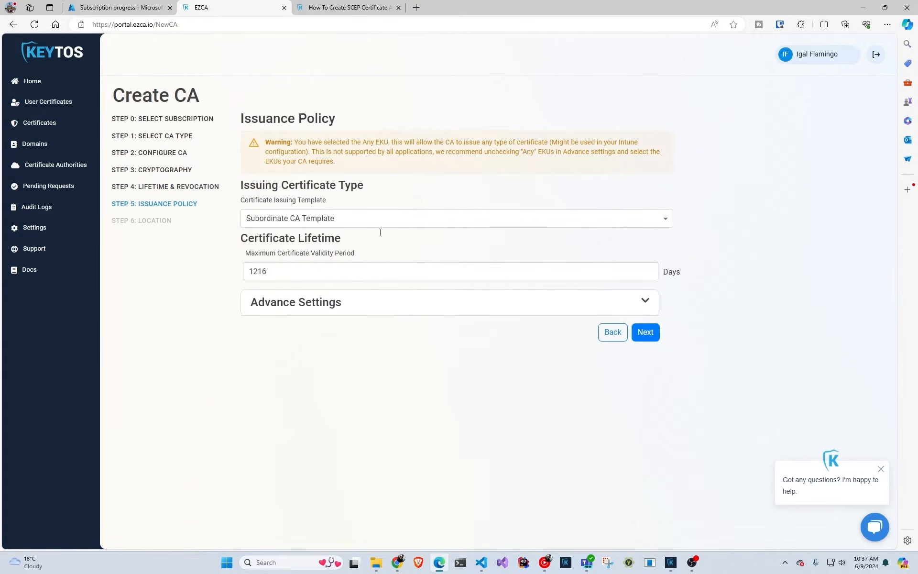
Choose the SCEP Template, enable self-service user issuance, and cap validity at 365 days.
click(290, 213)
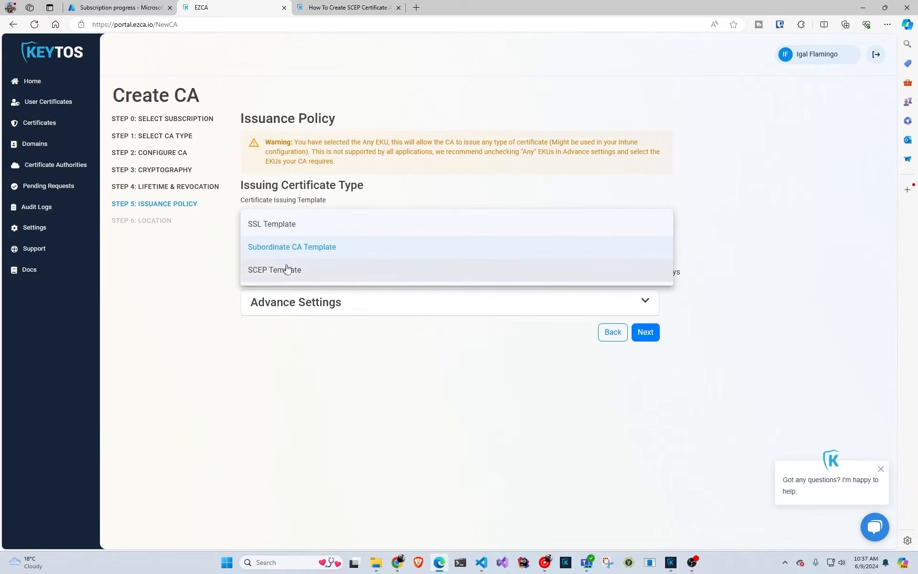
click(303, 271)
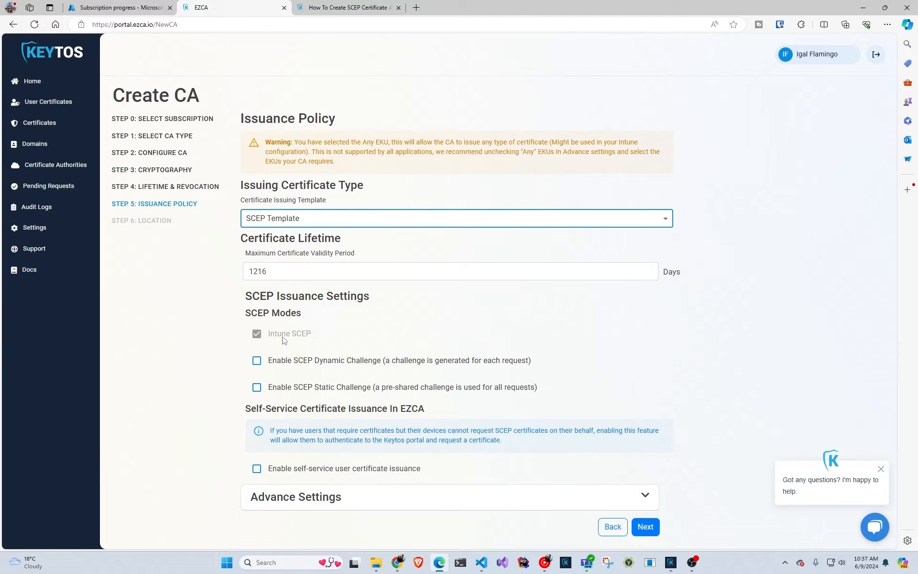
click(304, 471)
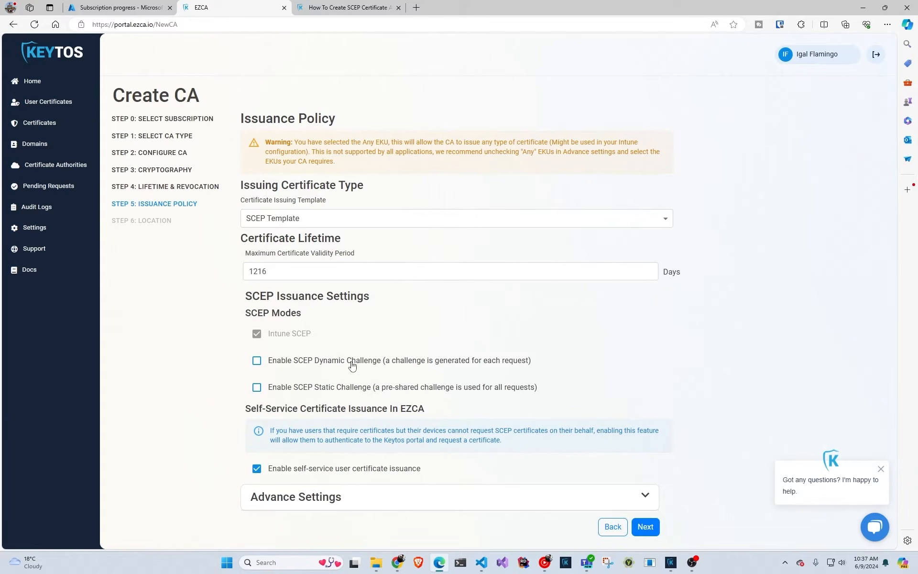
double_click(325, 269)
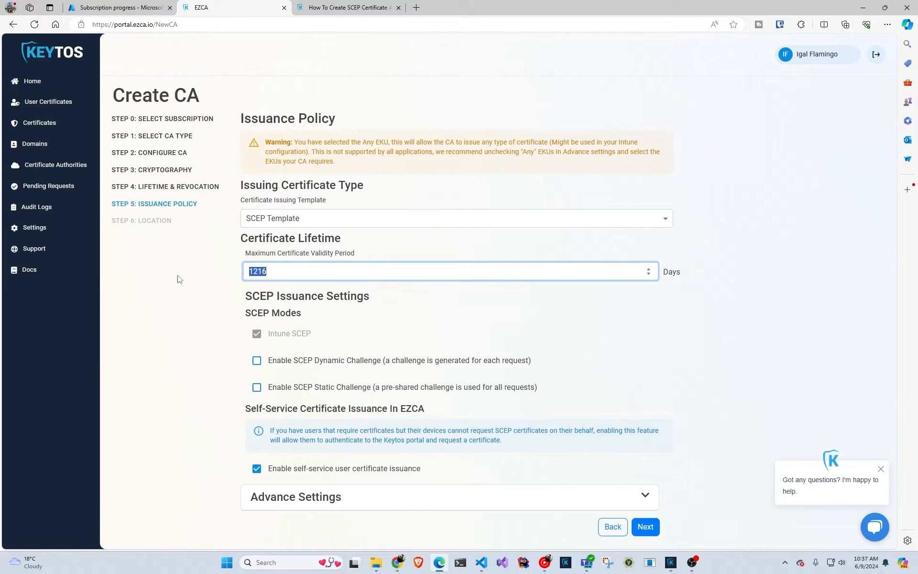
text(365)
click(213, 377)
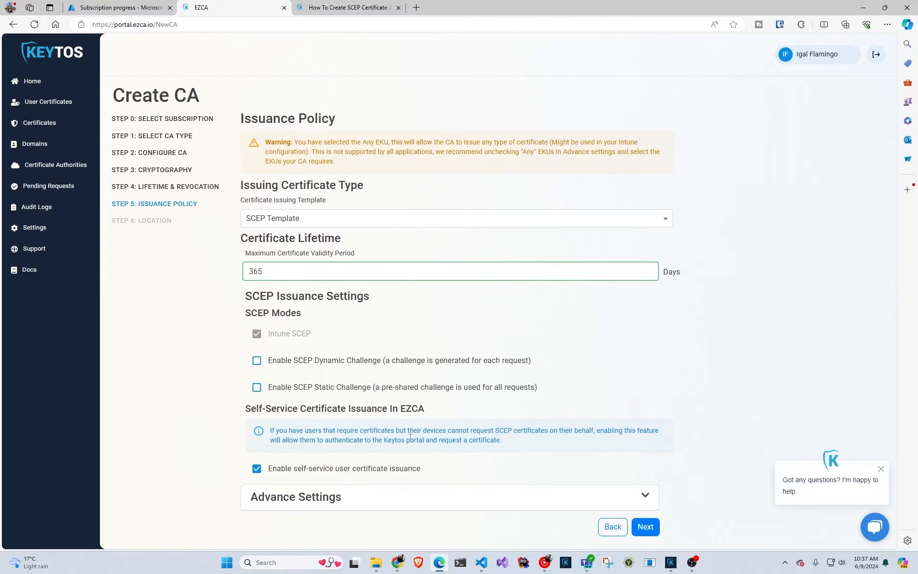
Review the extended key usage settings and continue to the eastus location step.
click(641, 495)
scroll(526, 457, down, 5)
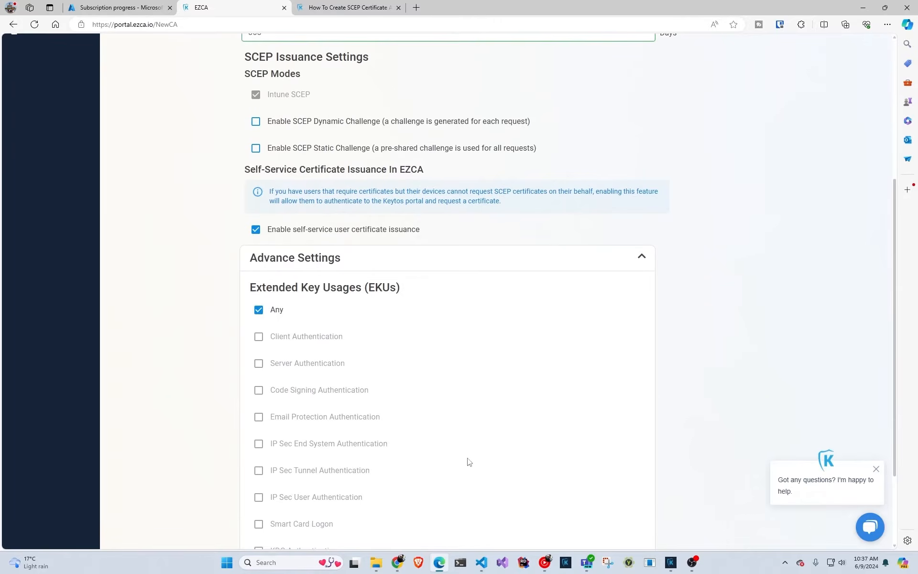
scroll(366, 454, down, 1)
scroll(366, 455, down, 1)
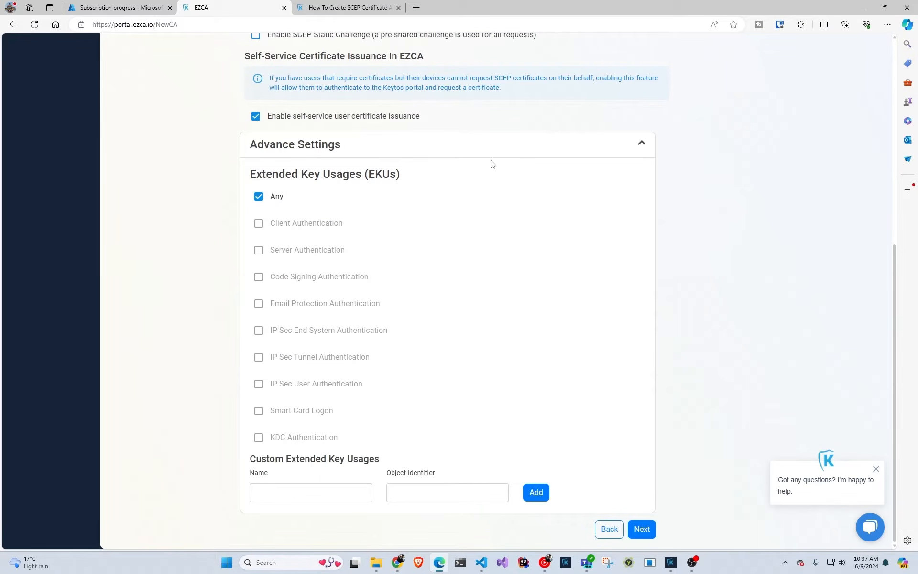
click(644, 145)
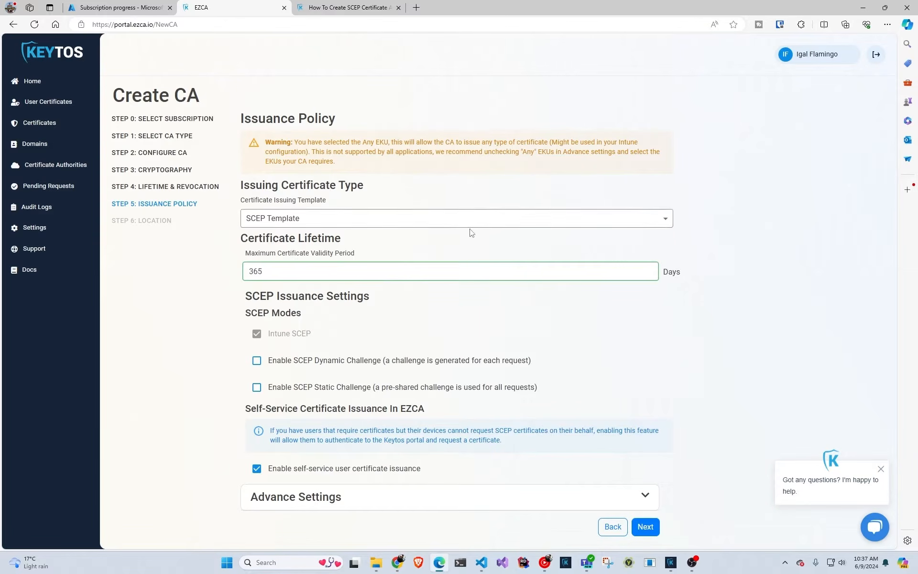
click(645, 526)
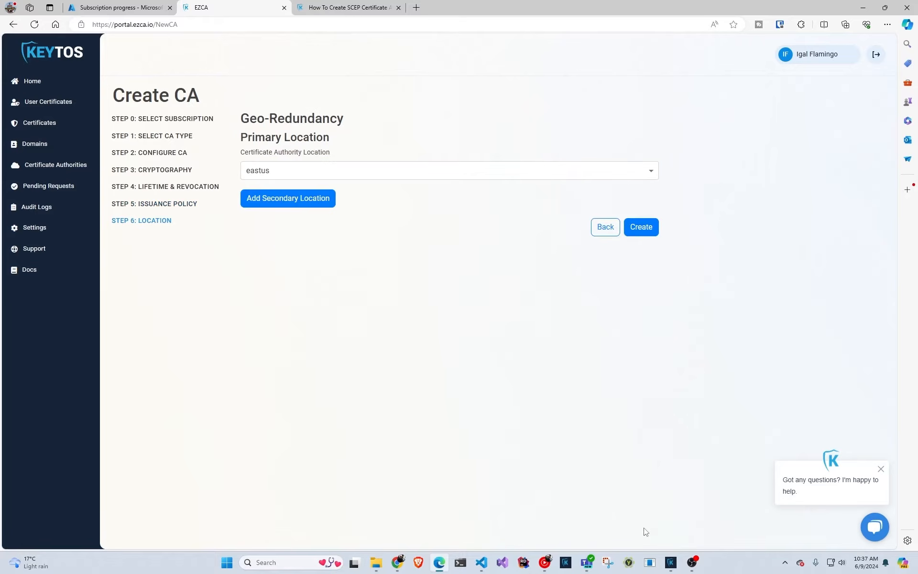
Create the Wifi CA and save its root certificate as Wifi CA.cer.
click(645, 229)
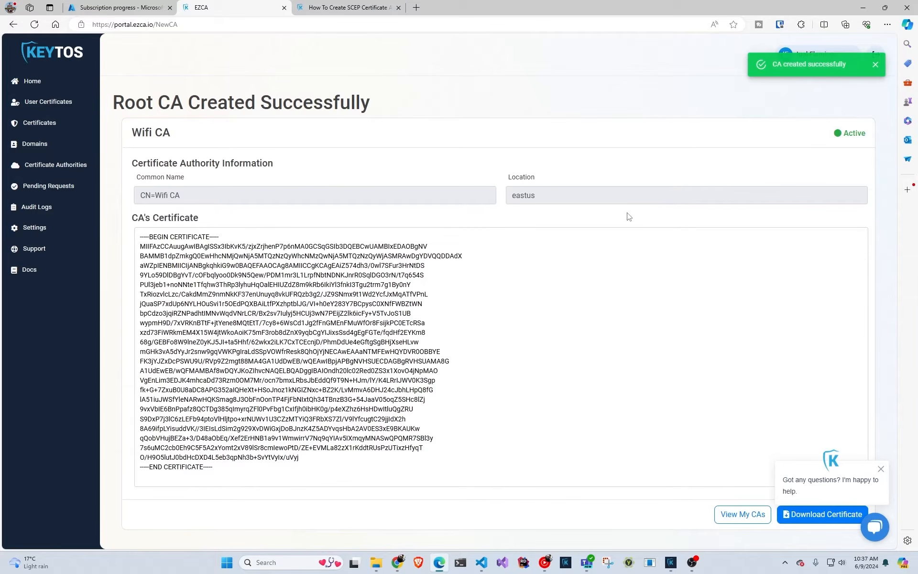
click(881, 468)
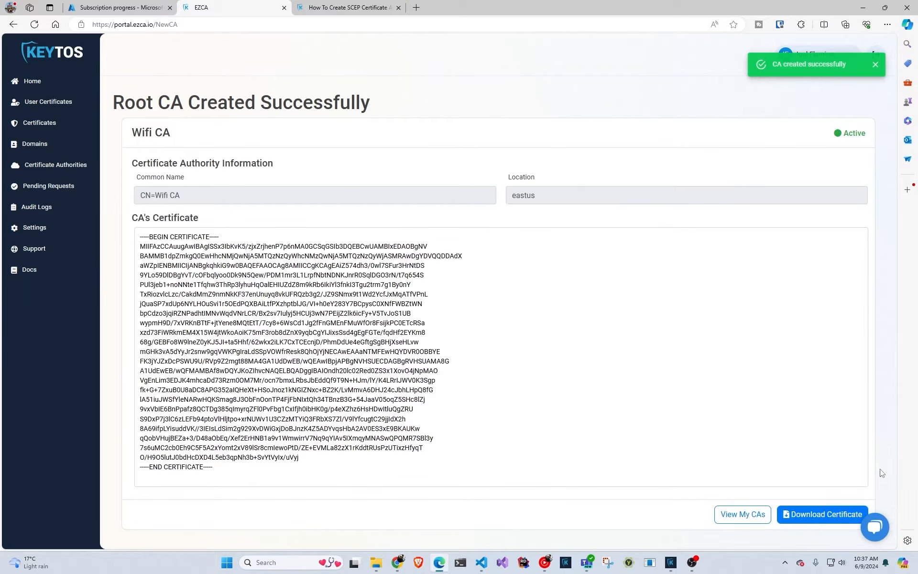
click(825, 514)
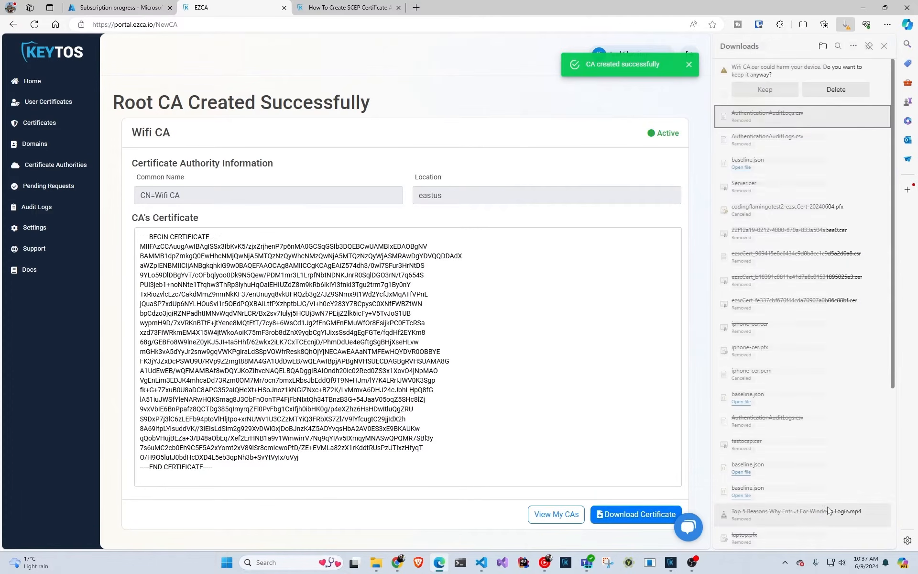
click(766, 90)
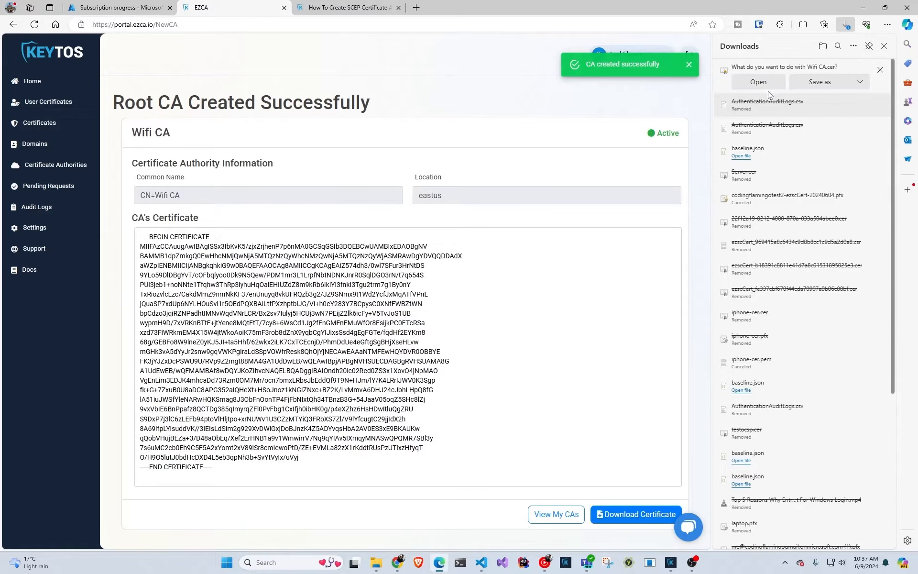
click(818, 88)
click(379, 248)
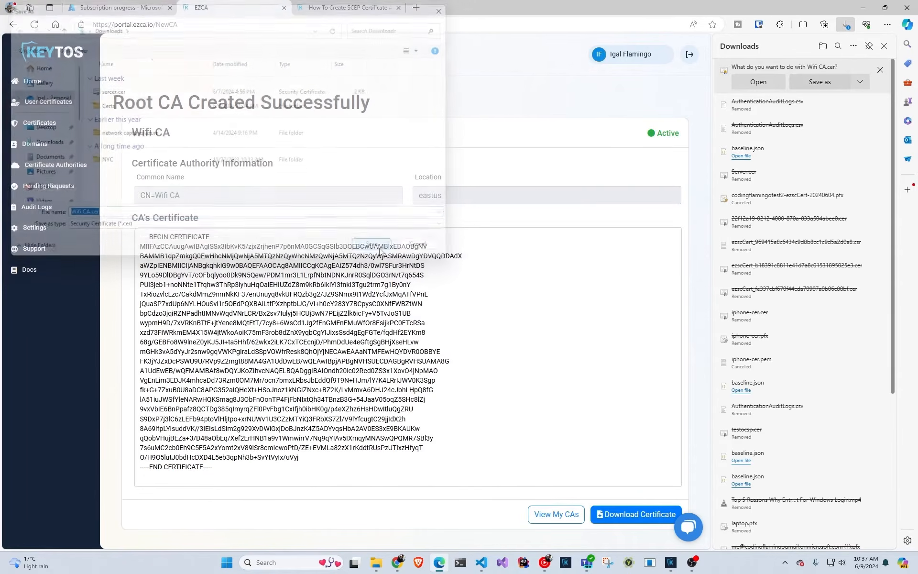
click(884, 46)
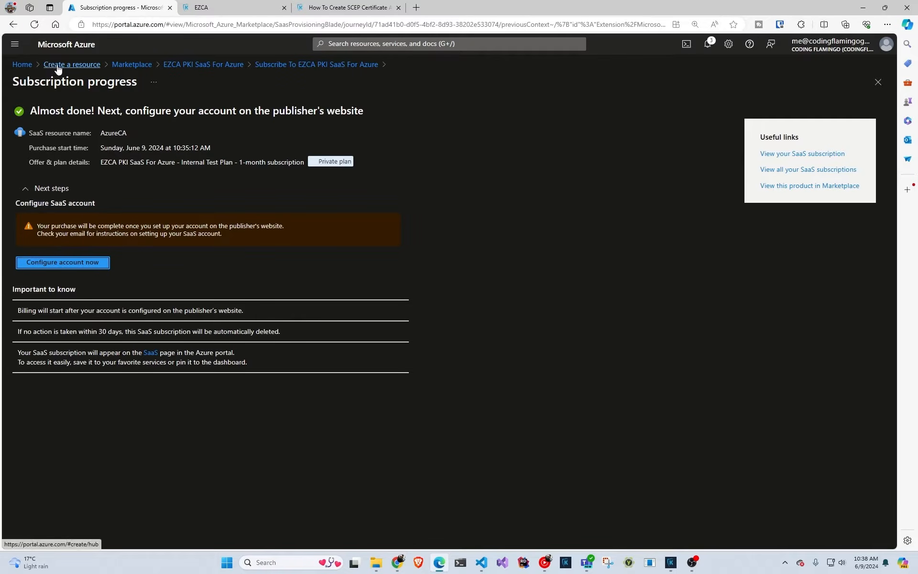
Find EZ RADIUS in the Azure Marketplace and subscribe with its Internal Test Plan.
click(59, 64)
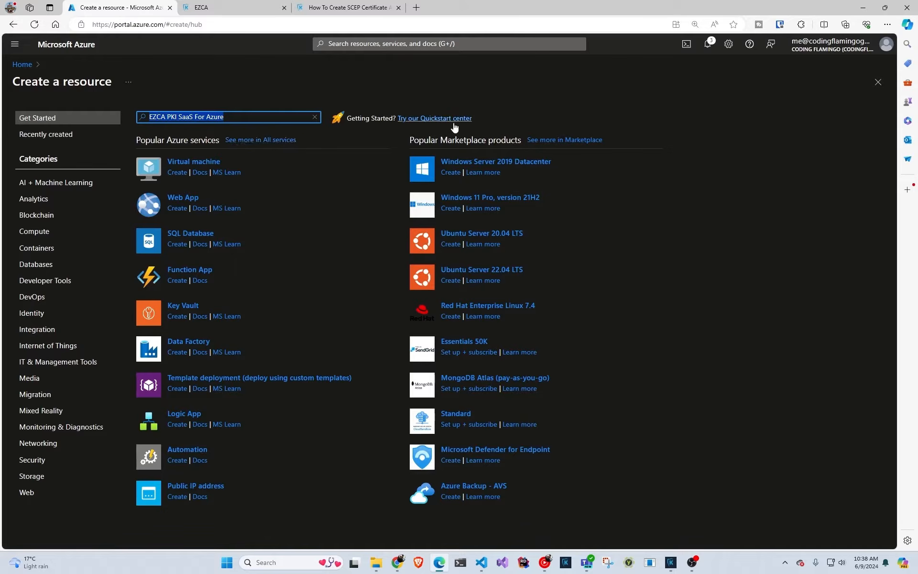
text(e)
key(BackSpace)
key(BackSpace)
text(z raid)
key(BackSpace)
key(Return)
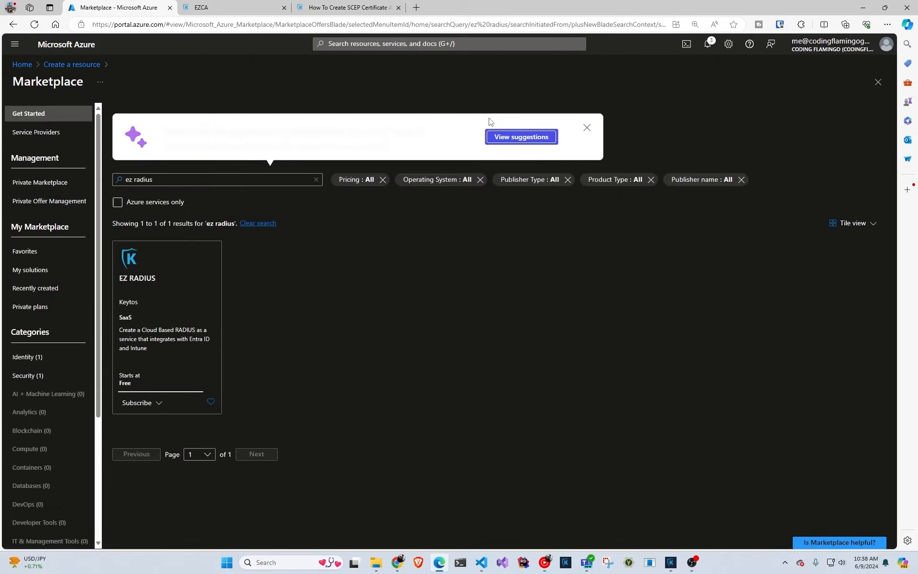
click(181, 299)
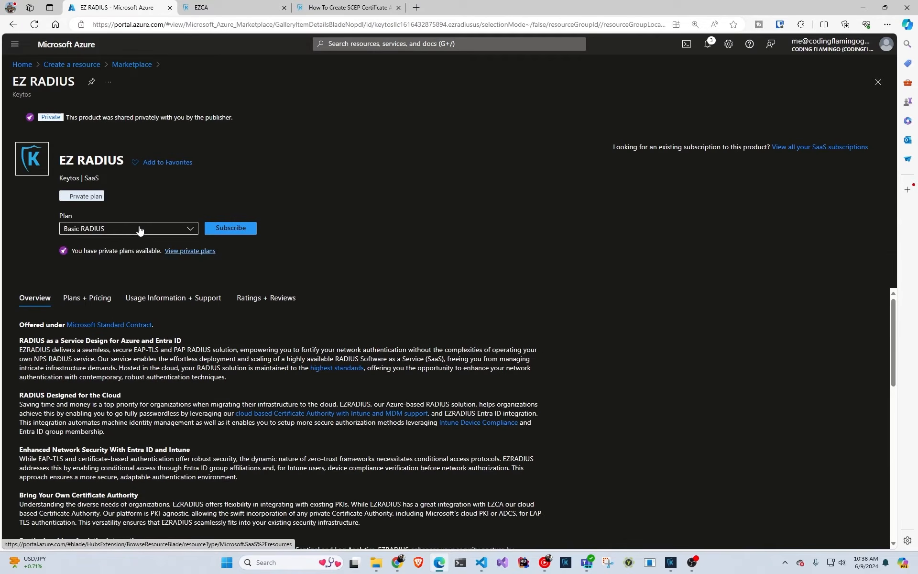
click(141, 228)
click(140, 244)
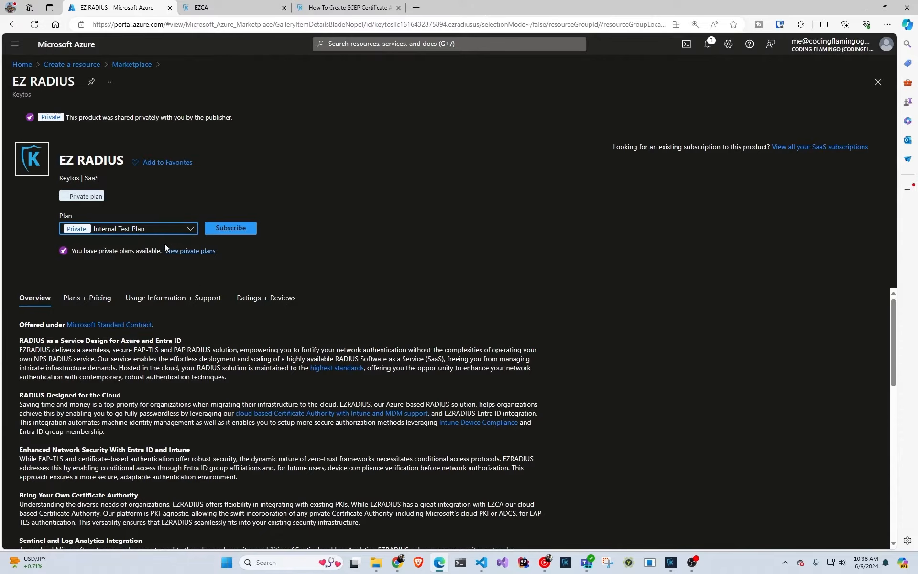
click(248, 228)
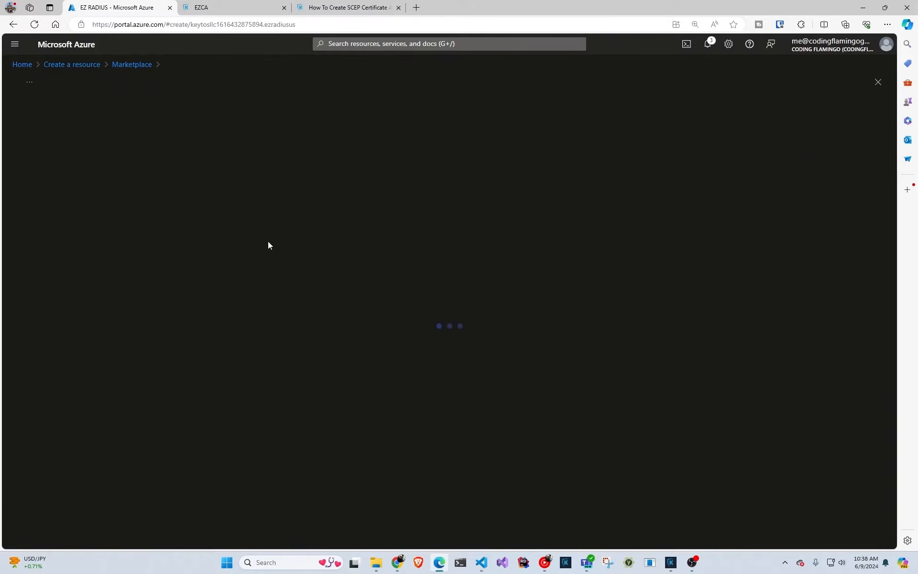
Name the subscription CloudRADIUS in resource group test, confirm it, and configure the account.
click(332, 285)
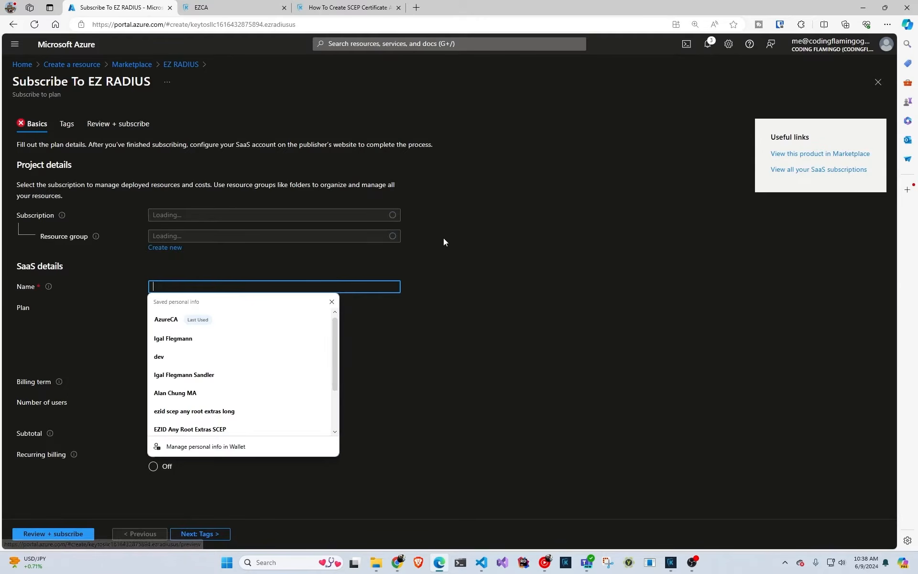
text(Cloud)
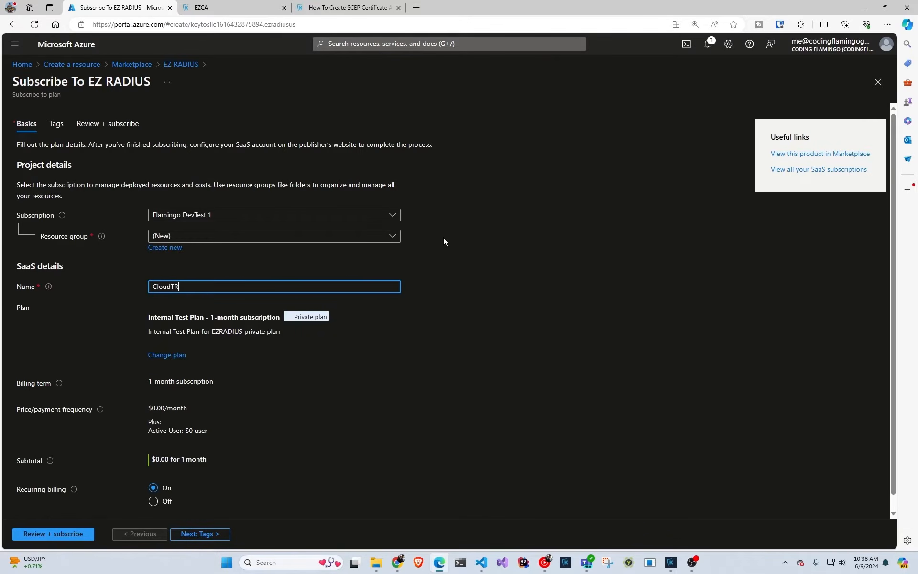
text(RADIUS)
click(287, 236)
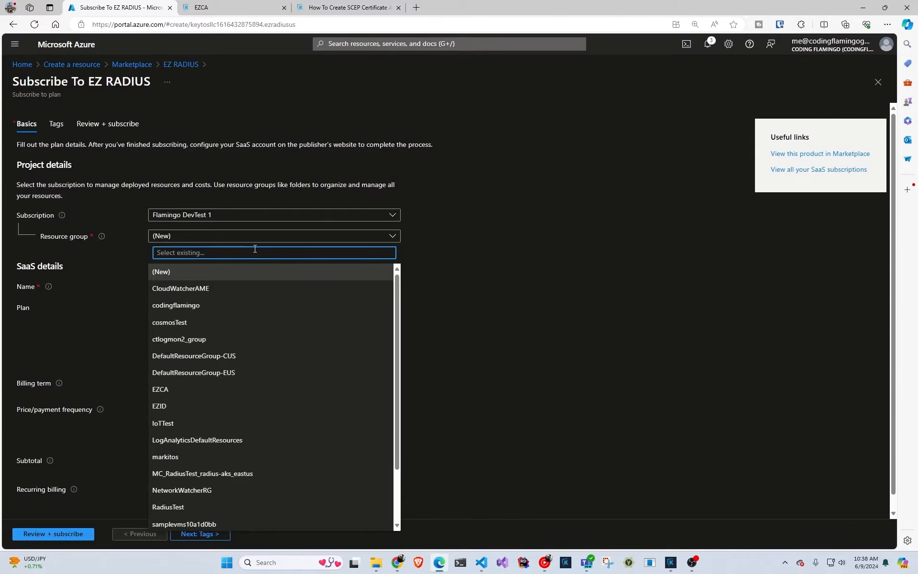
scroll(225, 430, down, 2)
click(191, 502)
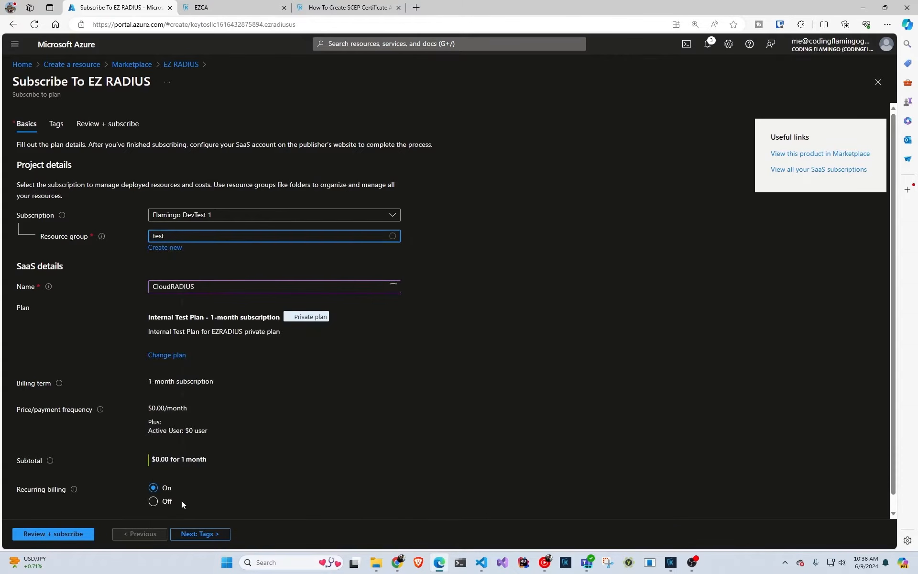
click(67, 534)
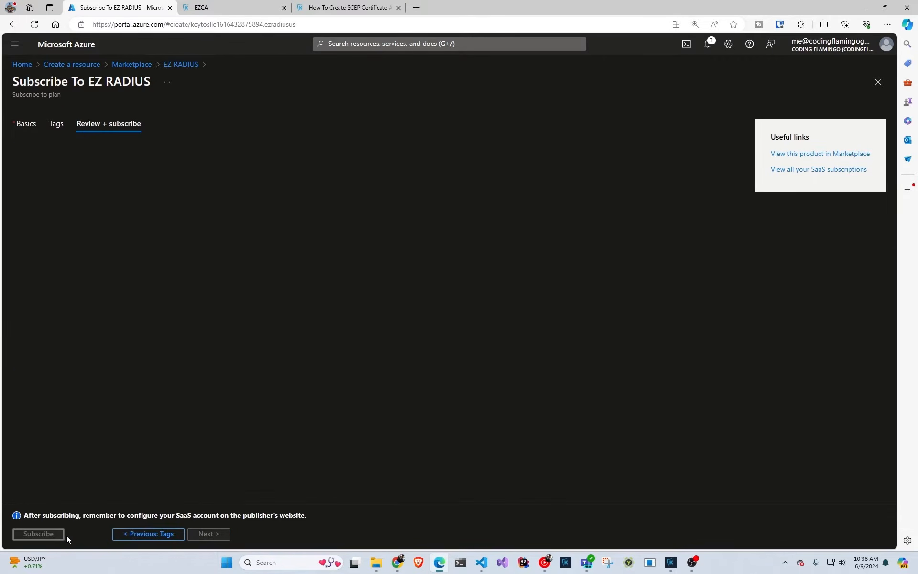
click(53, 534)
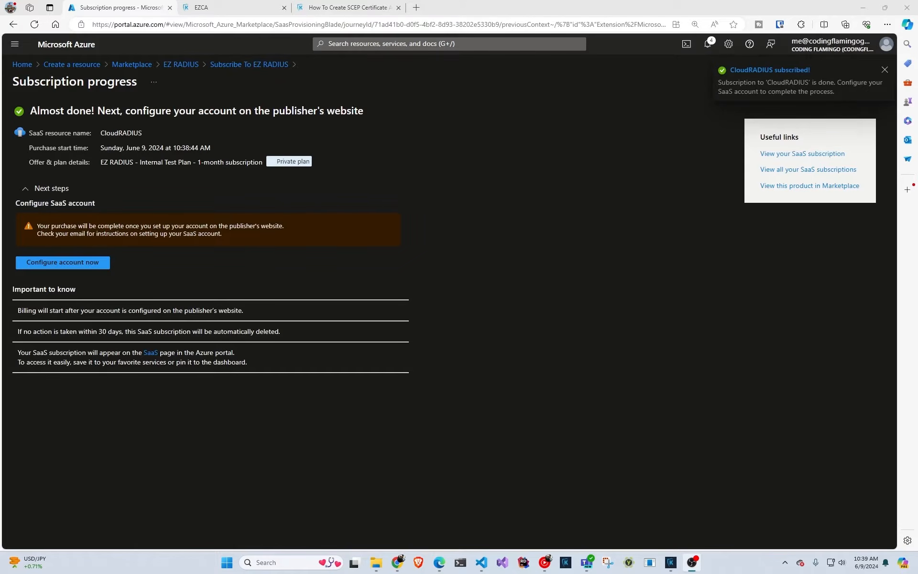
click(53, 262)
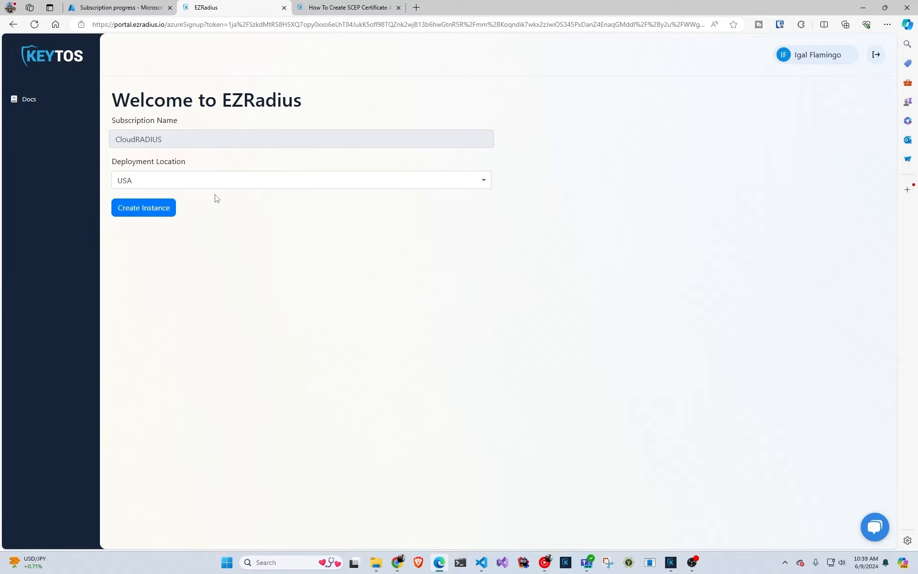
Create the EZRadius instance in the USA, open usa.ezradius.io, and go to Radius Policy Setup.
click(170, 209)
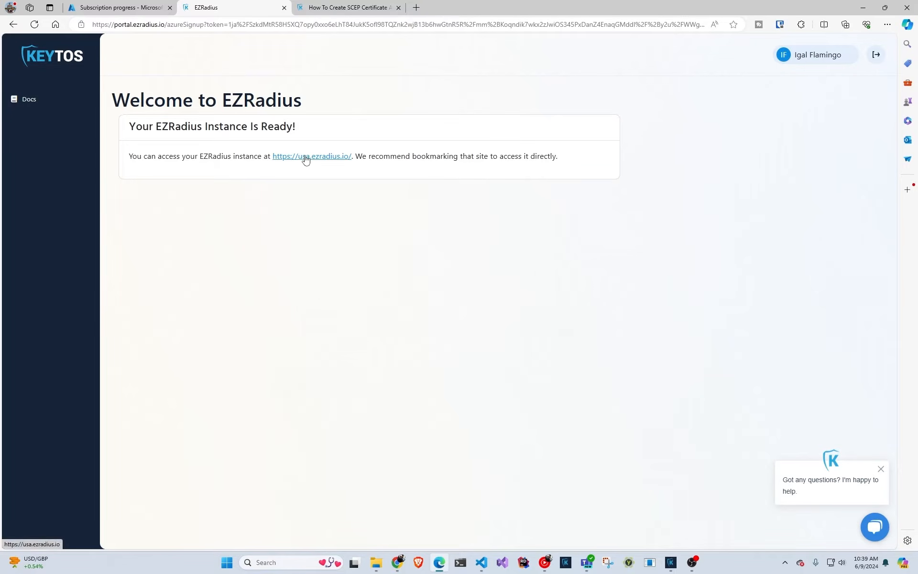
click(338, 159)
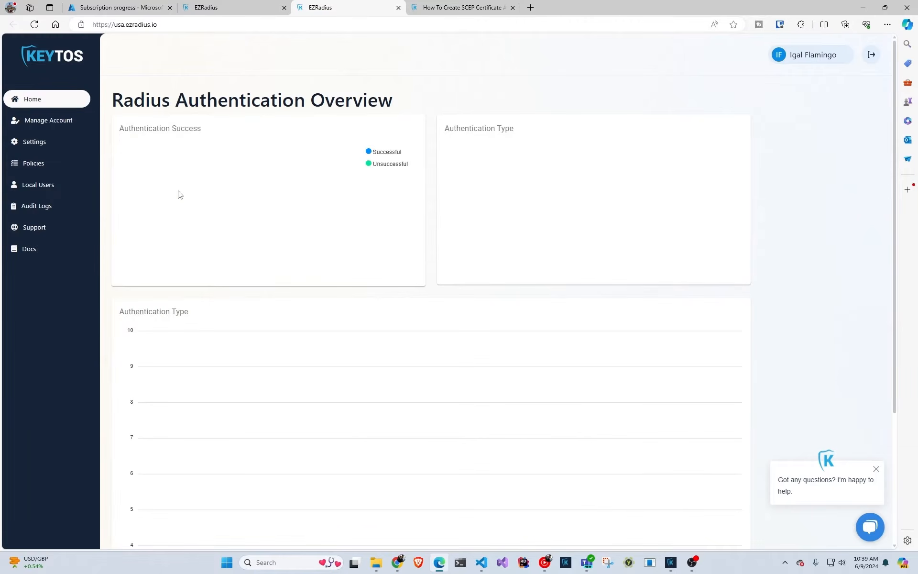
click(57, 167)
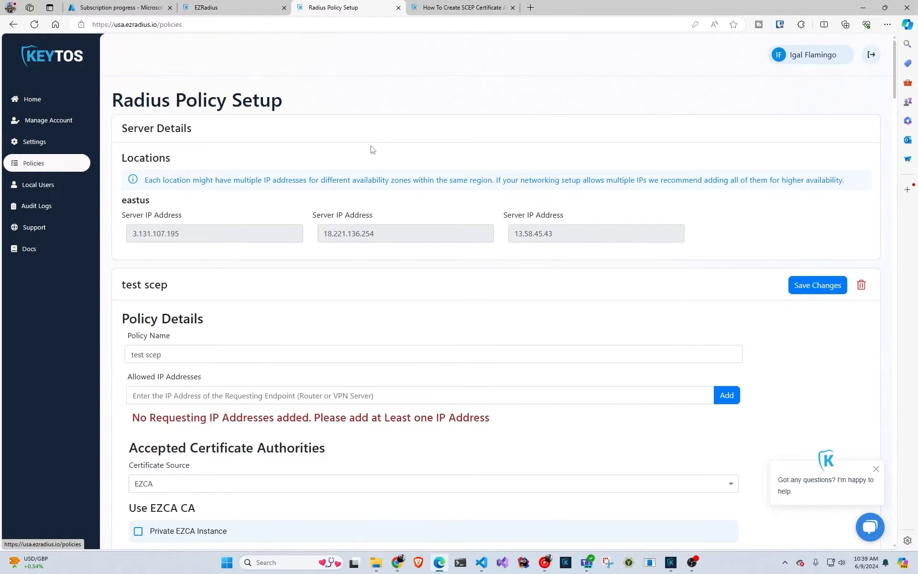
Name the new policy Wifi Policy, allow IP 23.23.21.2, and reveal and select its shared secret.
scroll(376, 160, down, 10)
scroll(376, 169, down, 15)
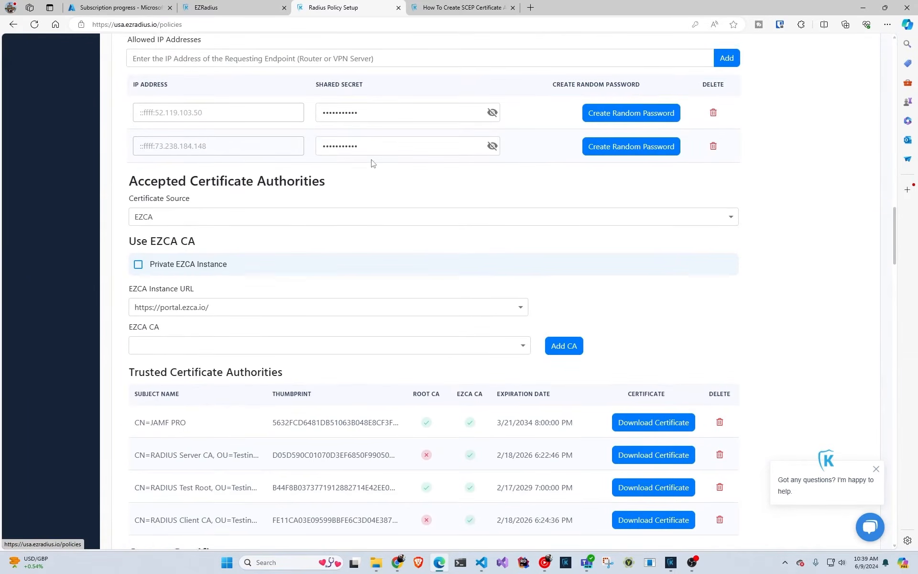
scroll(367, 163, down, 15)
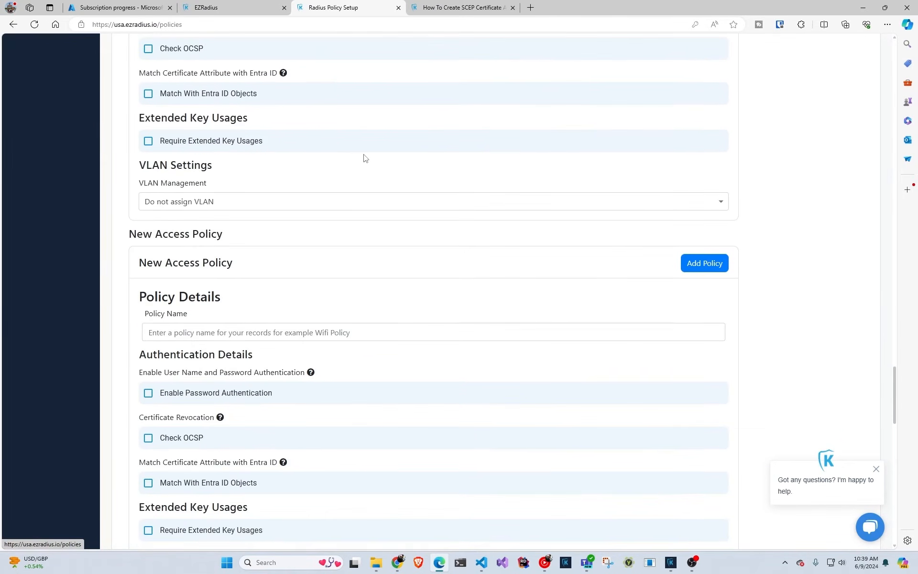
scroll(363, 158, down, 2)
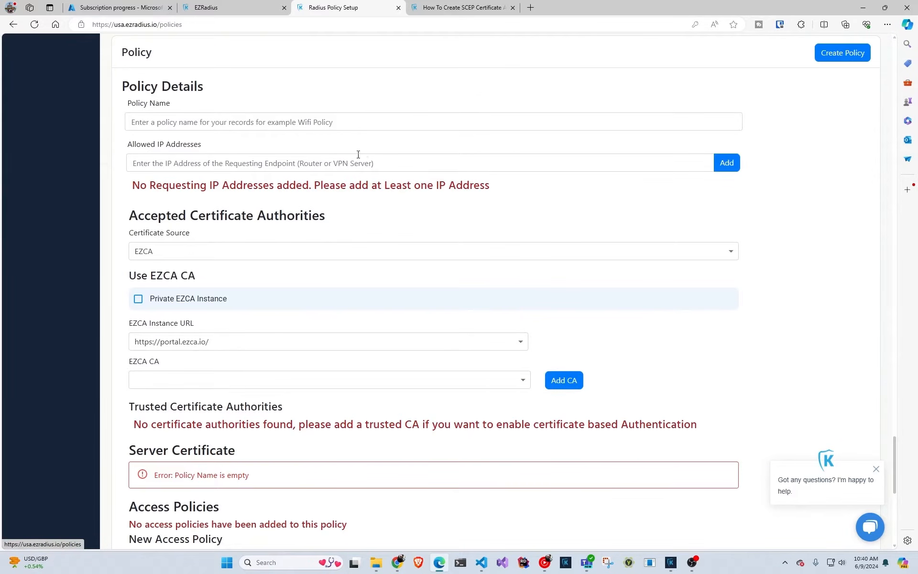
click(312, 119)
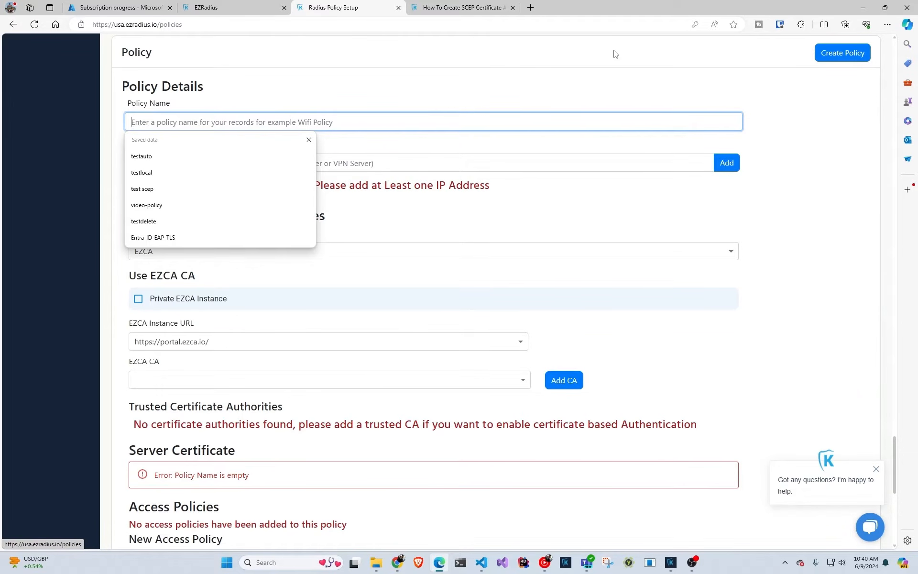
text(Wifi Policy)
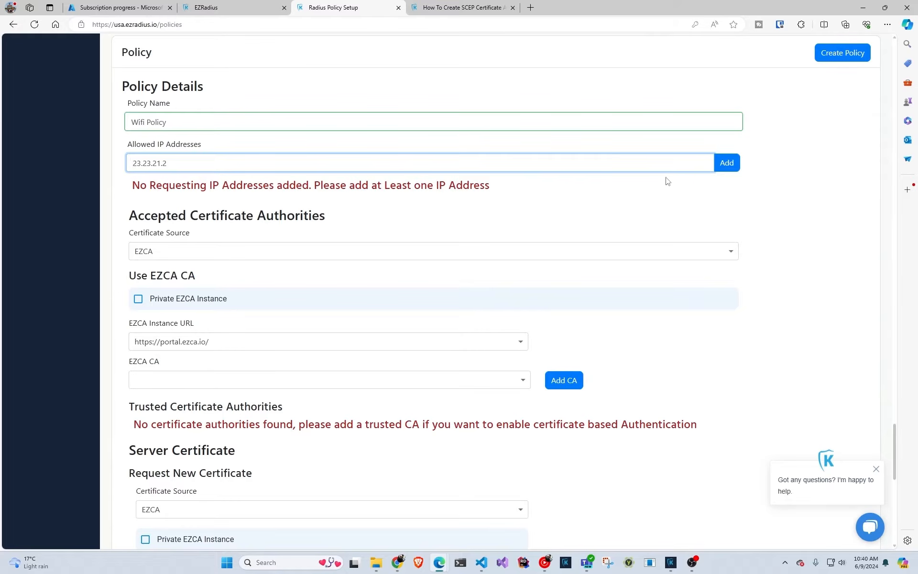
click(729, 163)
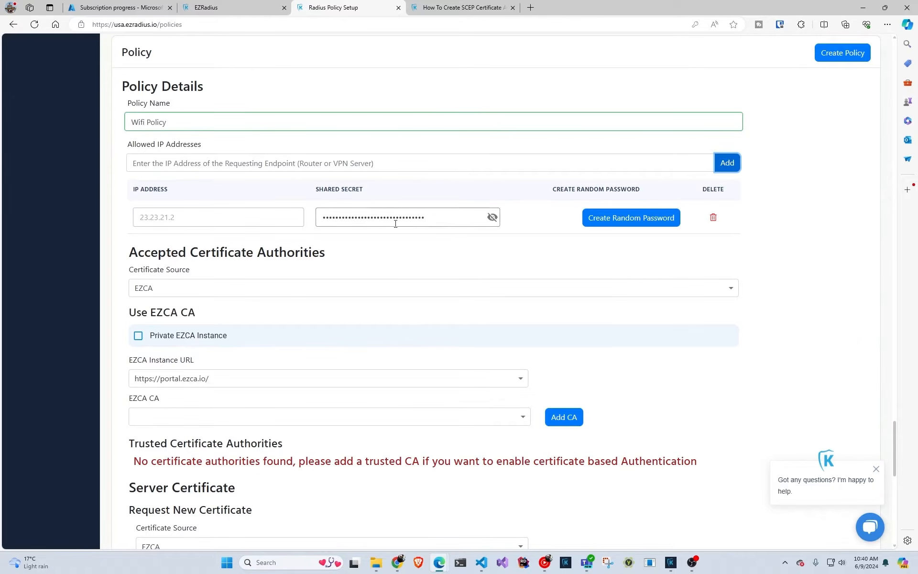
click(492, 217)
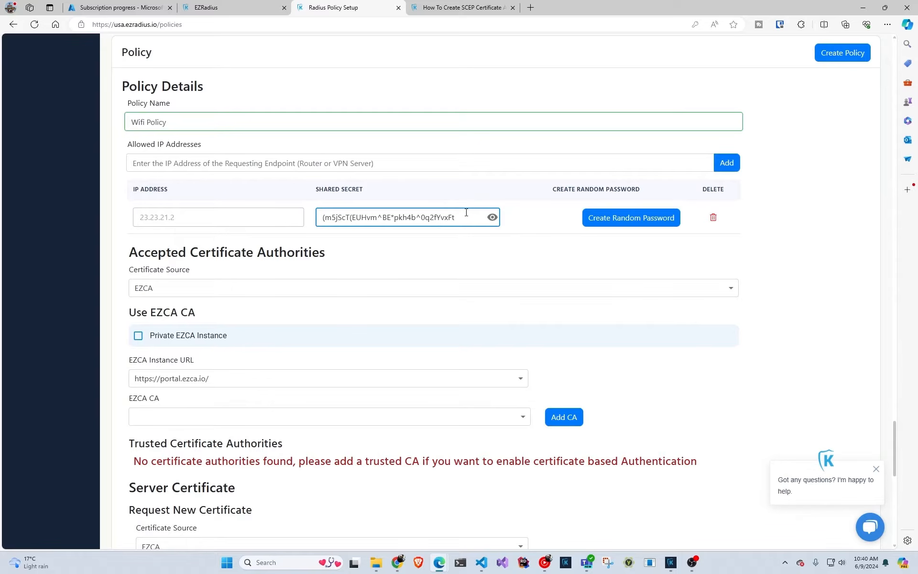
triple_click(462, 218)
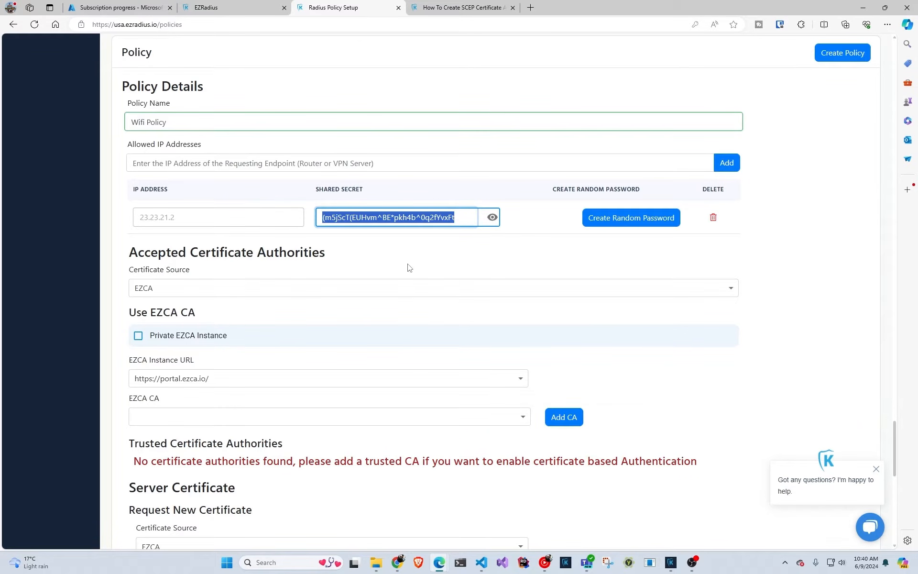
scroll(406, 265, down, 4)
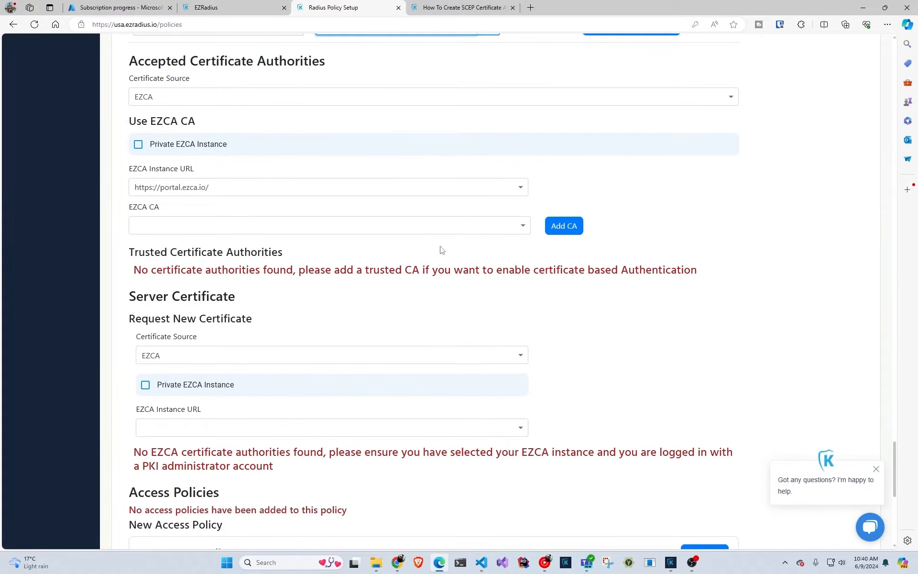
Add the EZCA Wifi CA to the policy's trusted certificate authorities.
click(415, 233)
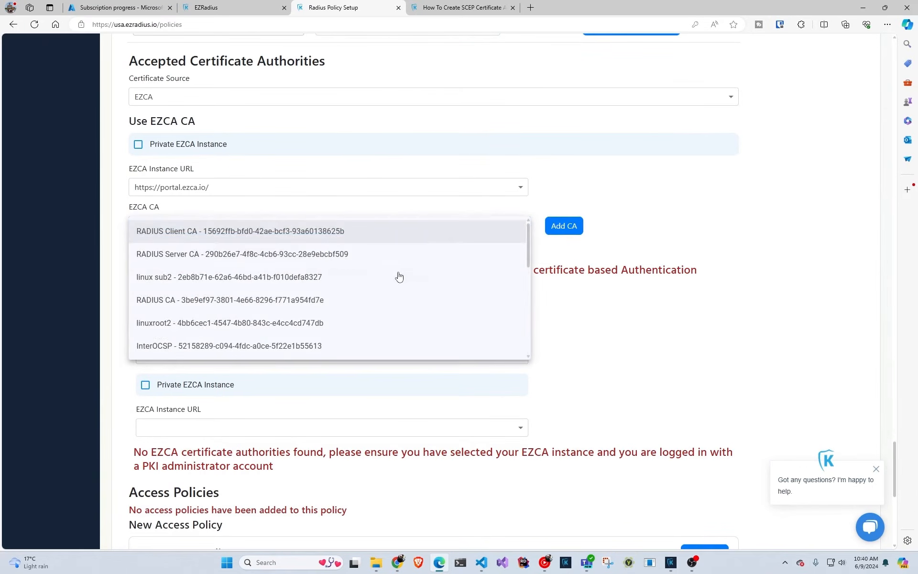
scroll(397, 280, down, 4)
scroll(395, 287, down, 2)
scroll(334, 296, up, 3)
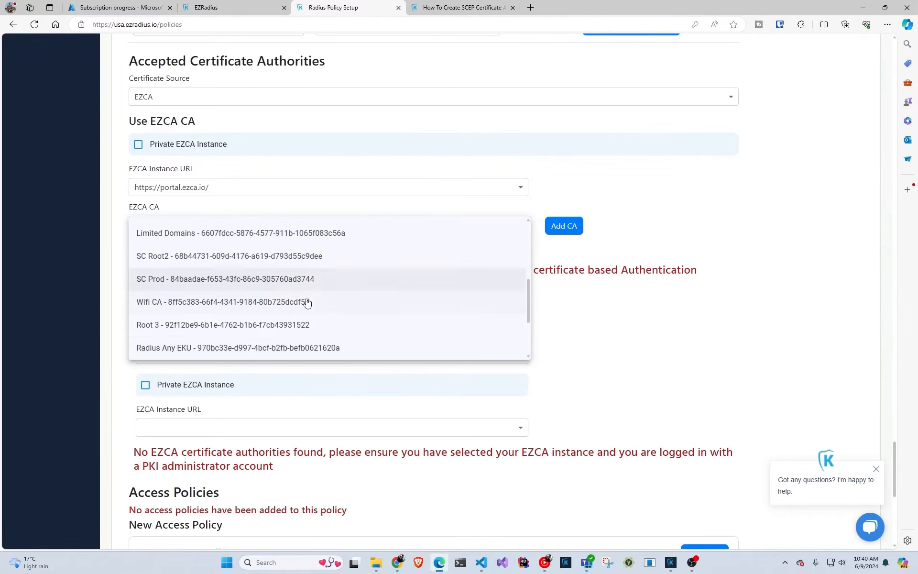
click(299, 302)
click(554, 234)
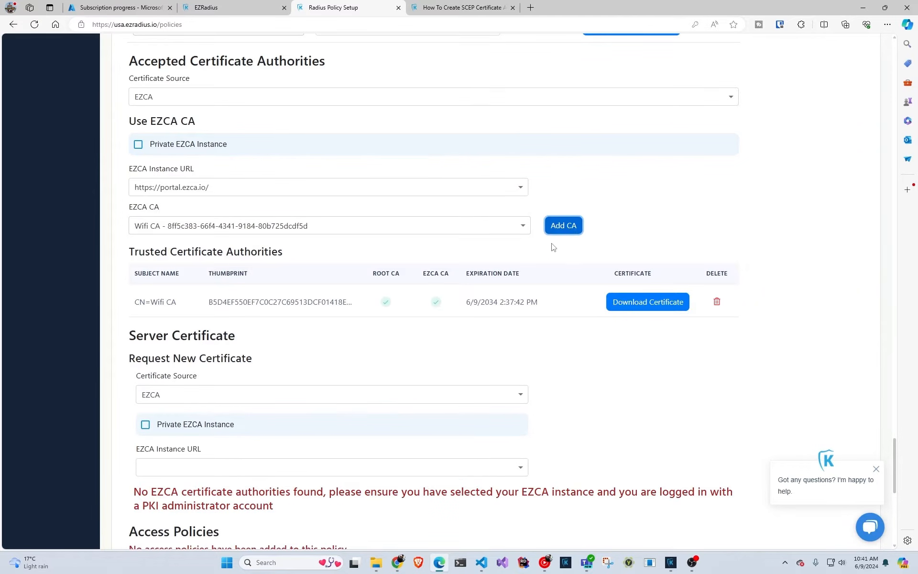
scroll(549, 249, down, 2)
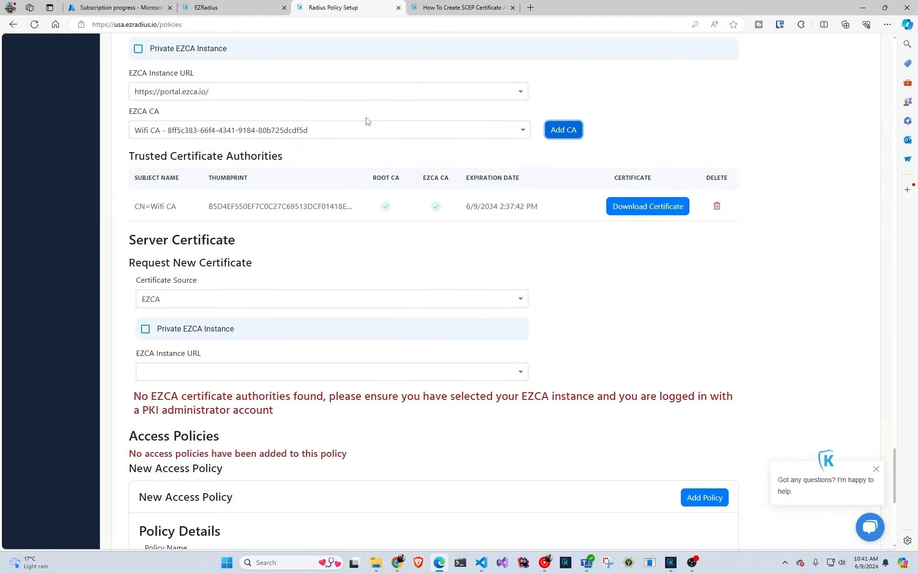
scroll(361, 131, up, 1)
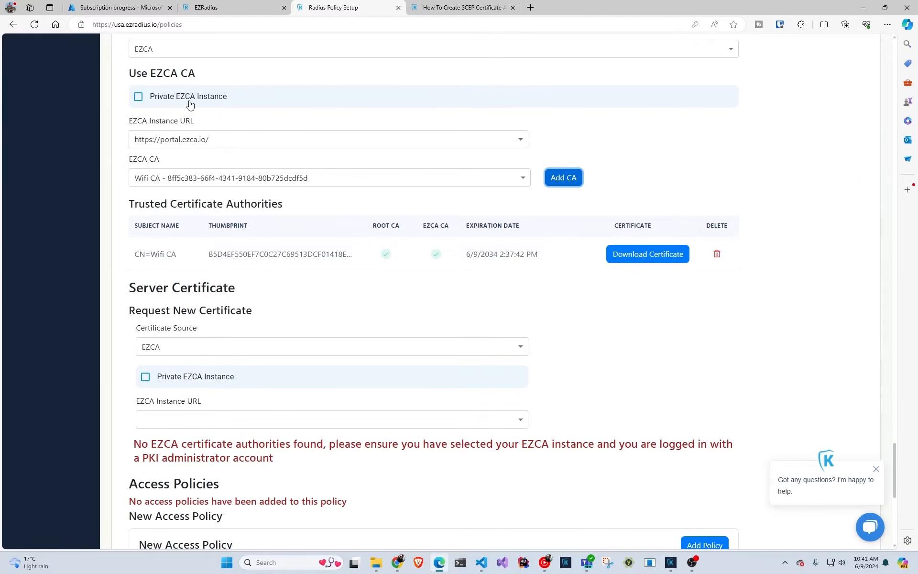
scroll(188, 103, up, 1)
Briefly try Local CA as the certificate source, then switch it back to EZCA.
click(199, 98)
click(200, 125)
click(159, 162)
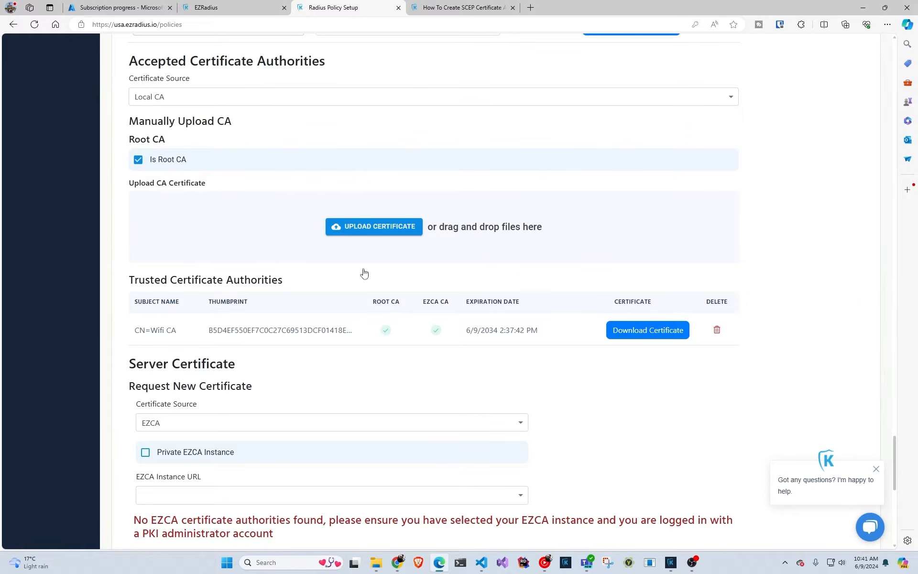
click(216, 163)
click(248, 98)
click(236, 101)
scroll(263, 181, down, 2)
scroll(272, 205, down, 2)
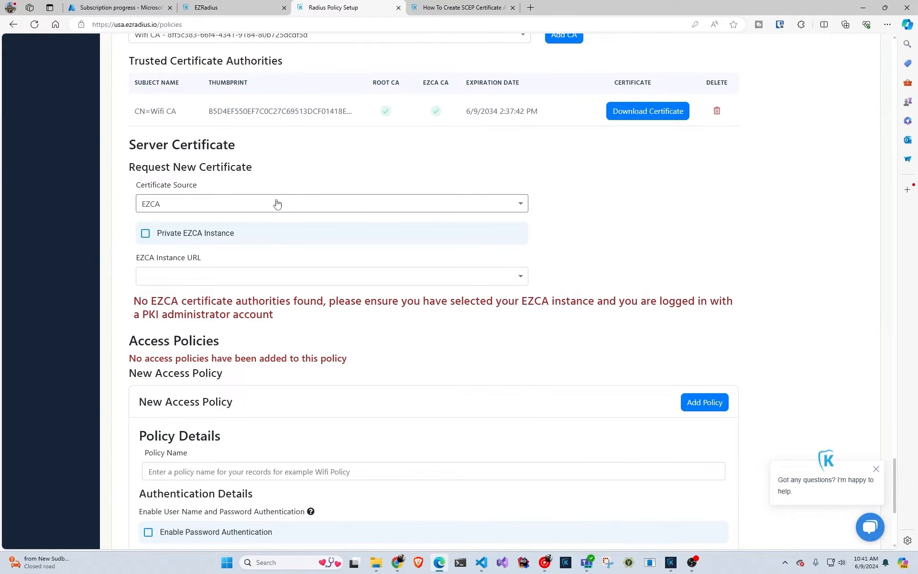
Request a server certificate from Wifi CA using the portal.ezca.io EZCA instance.
click(280, 278)
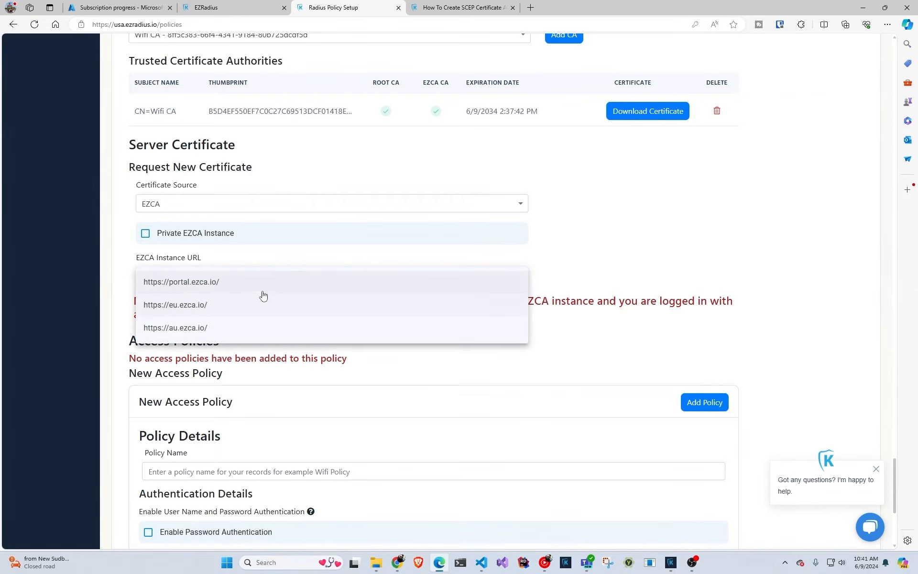
click(258, 284)
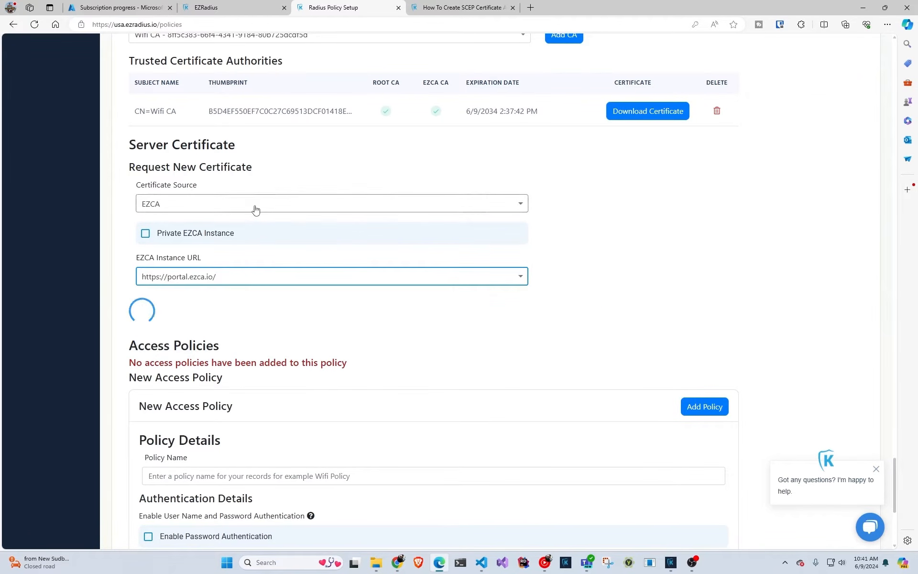
click(282, 204)
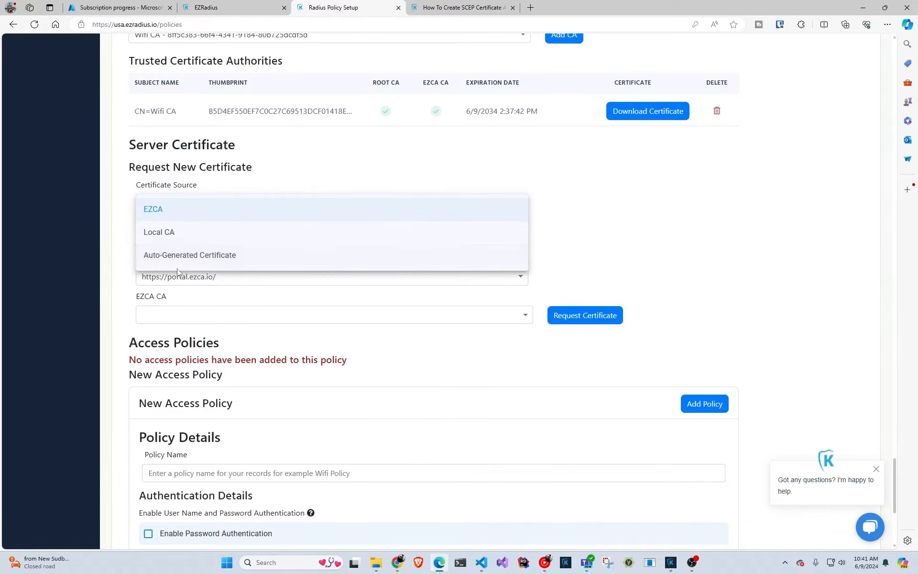
click(91, 280)
click(206, 323)
scroll(263, 344, down, 3)
click(255, 364)
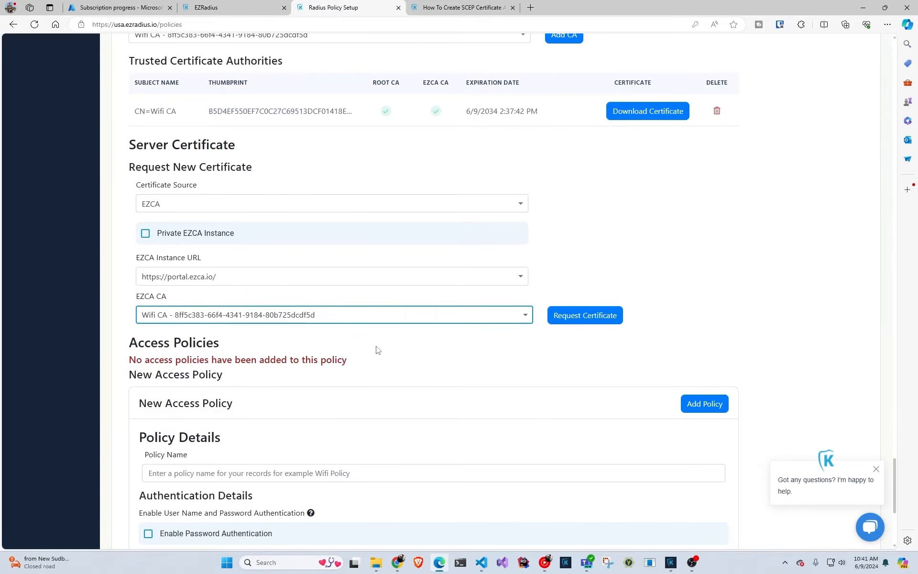
click(591, 320)
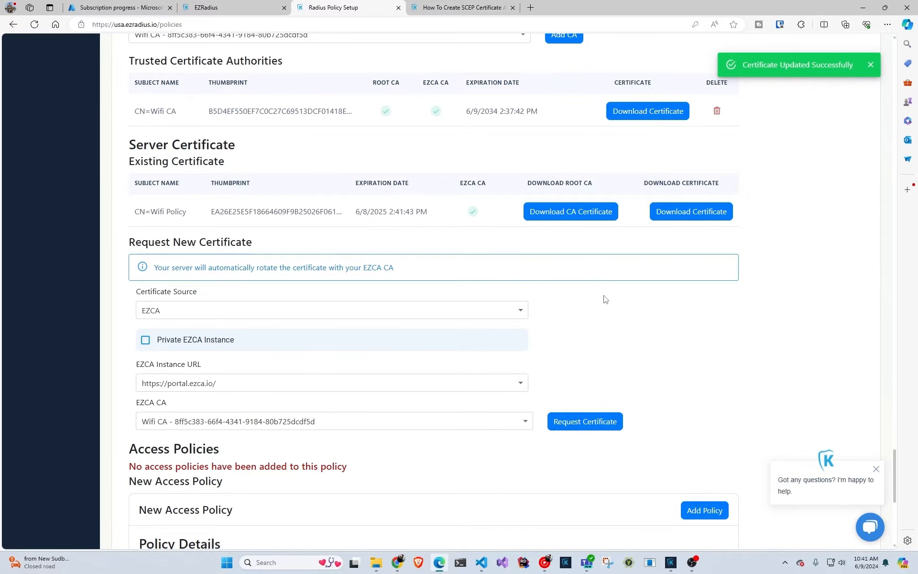
scroll(613, 301, down, 4)
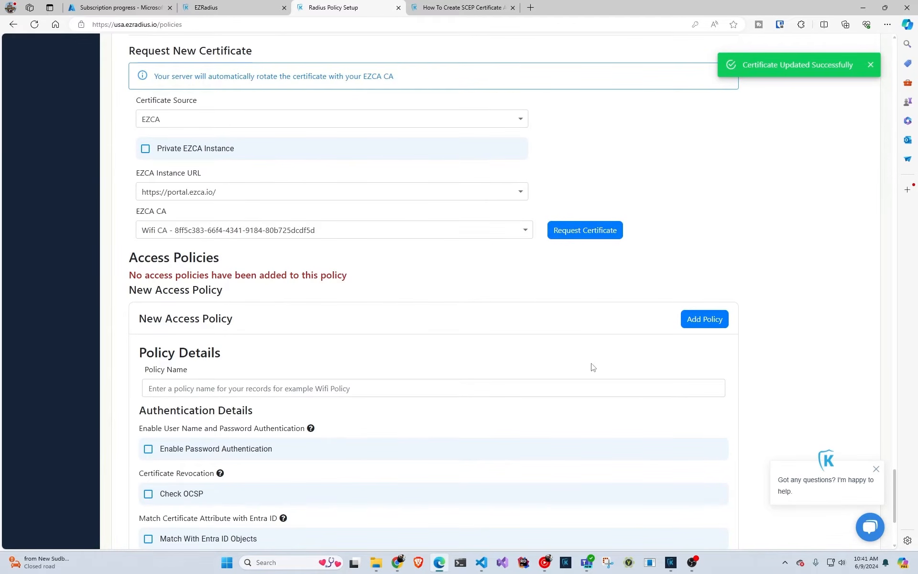
scroll(557, 344, down, 2)
scroll(549, 330, down, 1)
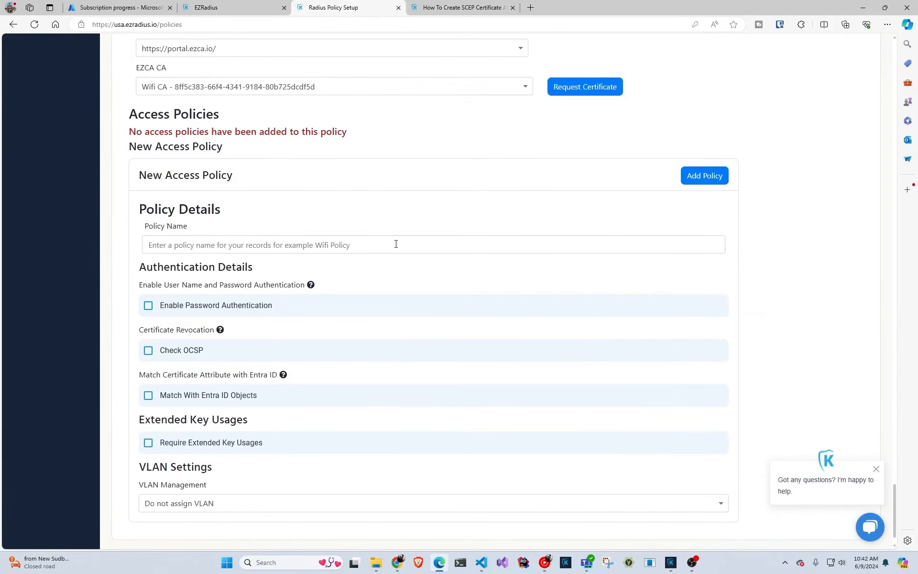
Put the cursor in the New Access Policy's Policy Name field.
click(397, 245)
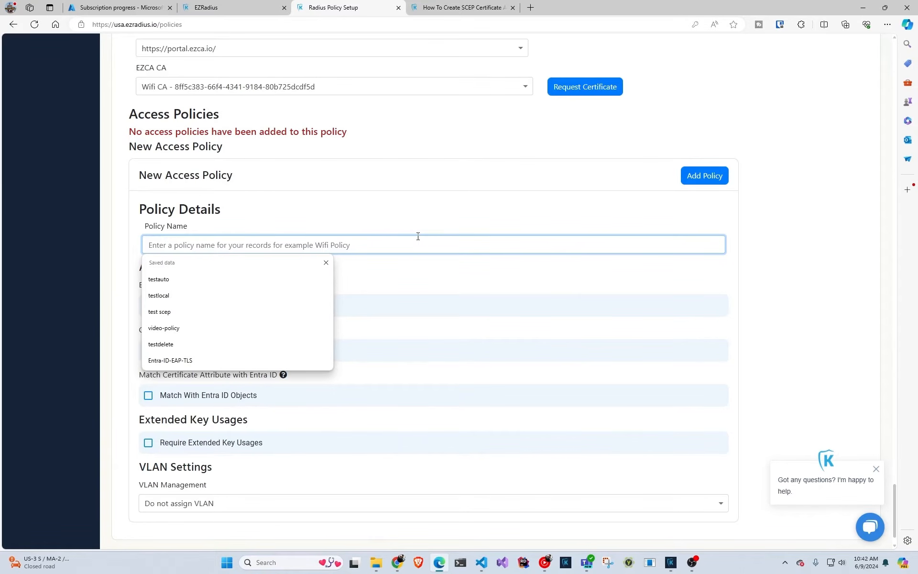
Name the policy students, matching user certificates' Subject Alternate Name (Email) with Entra ID group membership.
text(students)
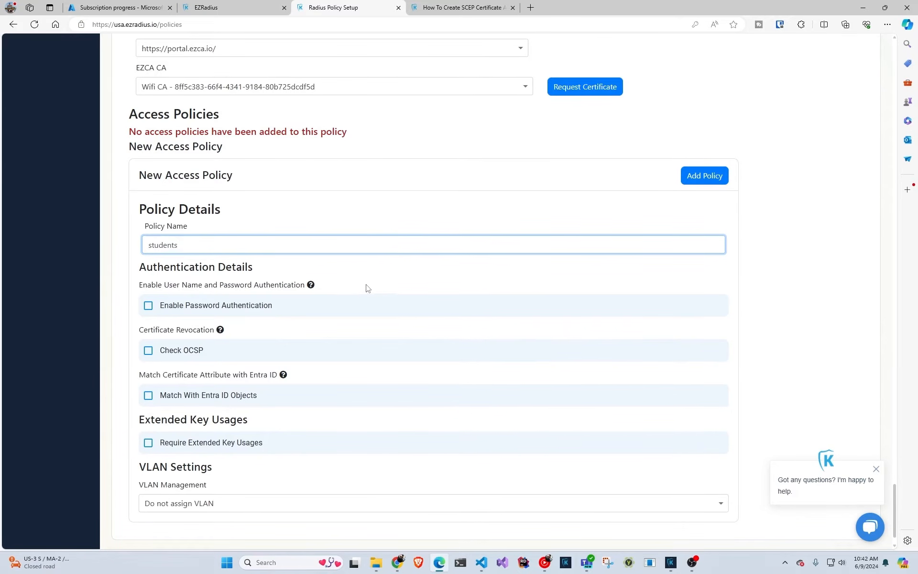
scroll(335, 311, down, 1)
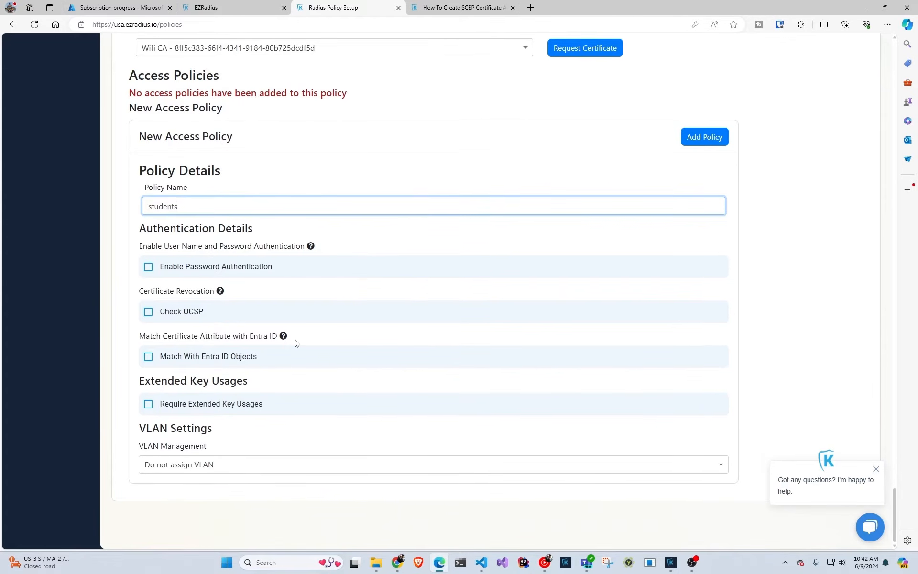
click(249, 354)
scroll(256, 349, down, 1)
scroll(262, 347, down, 2)
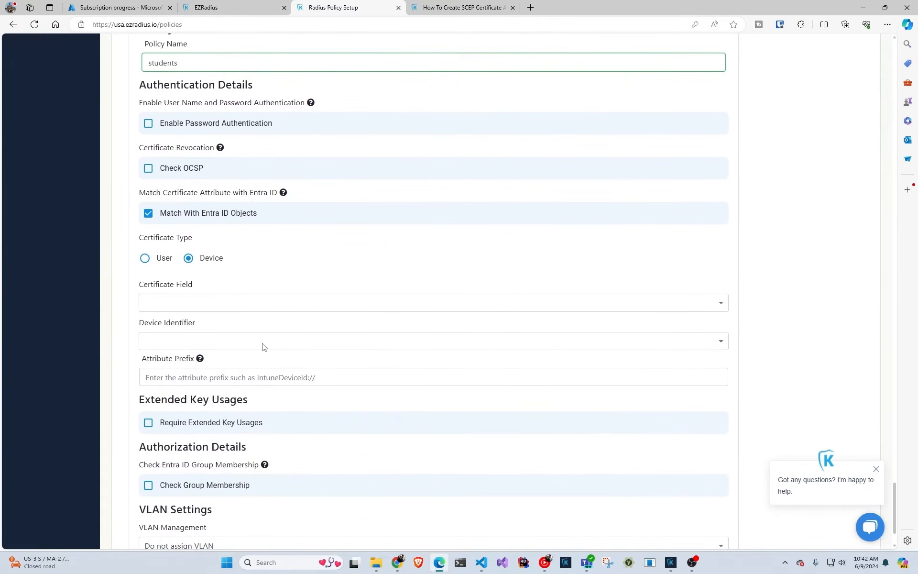
click(152, 261)
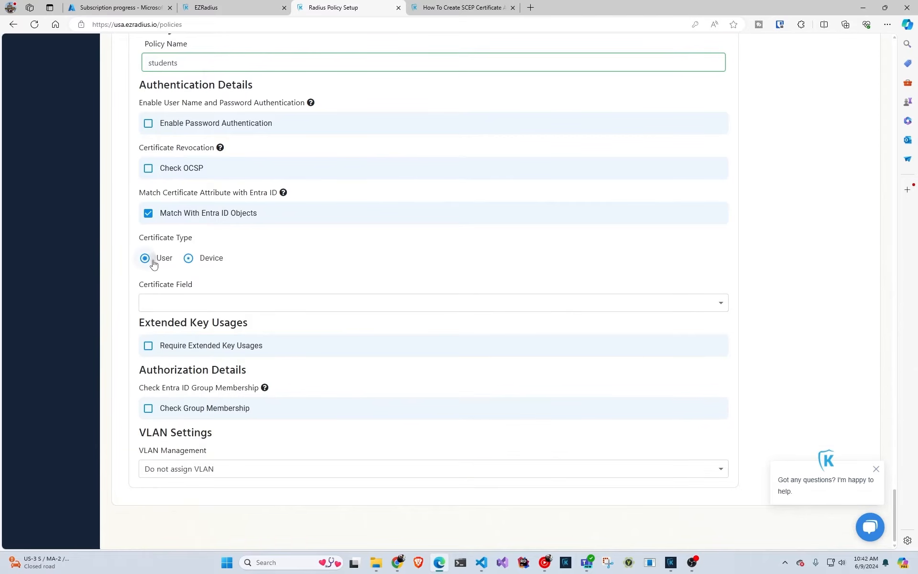
click(212, 305)
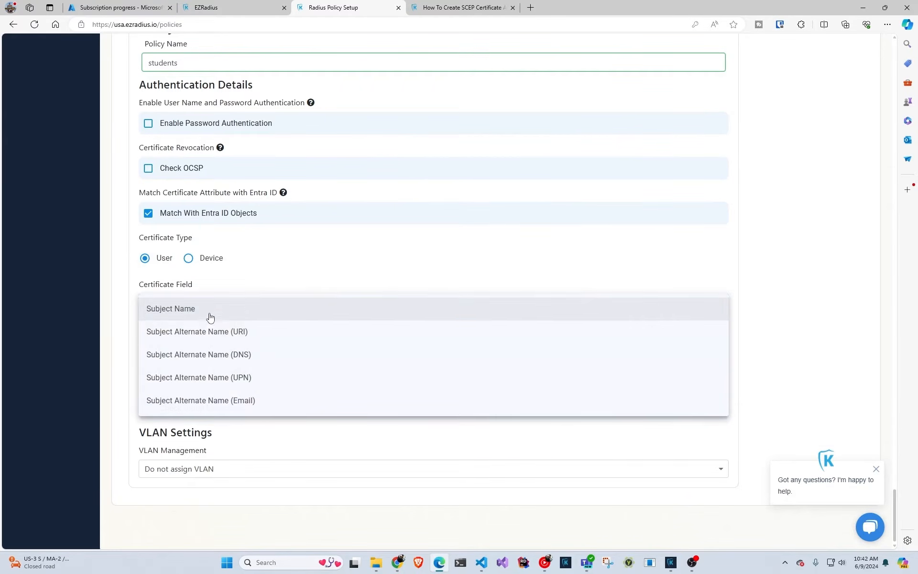
click(229, 406)
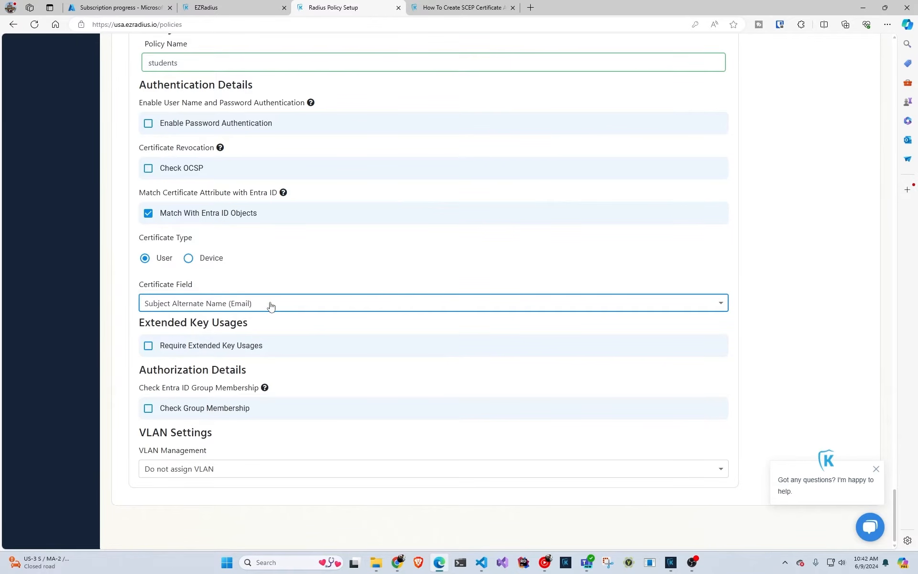
click(181, 408)
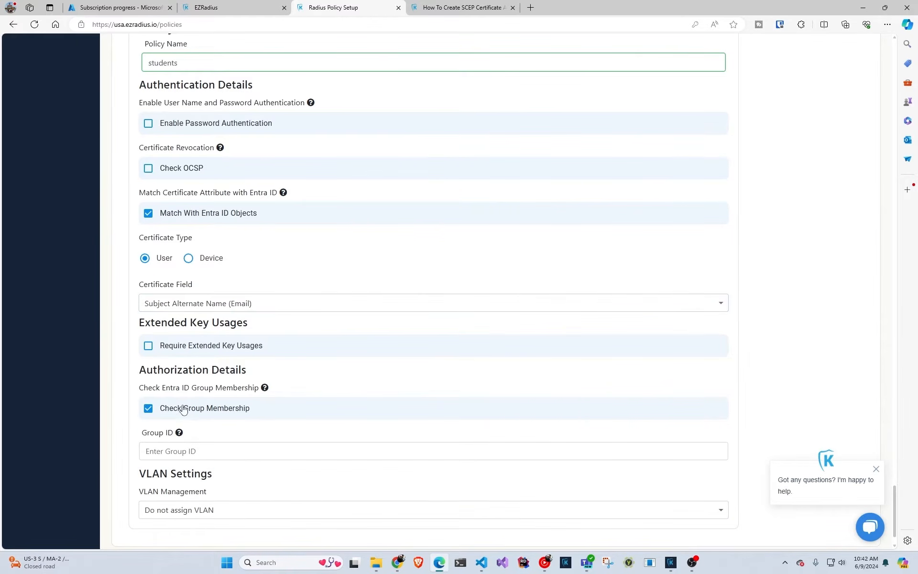
click(187, 450)
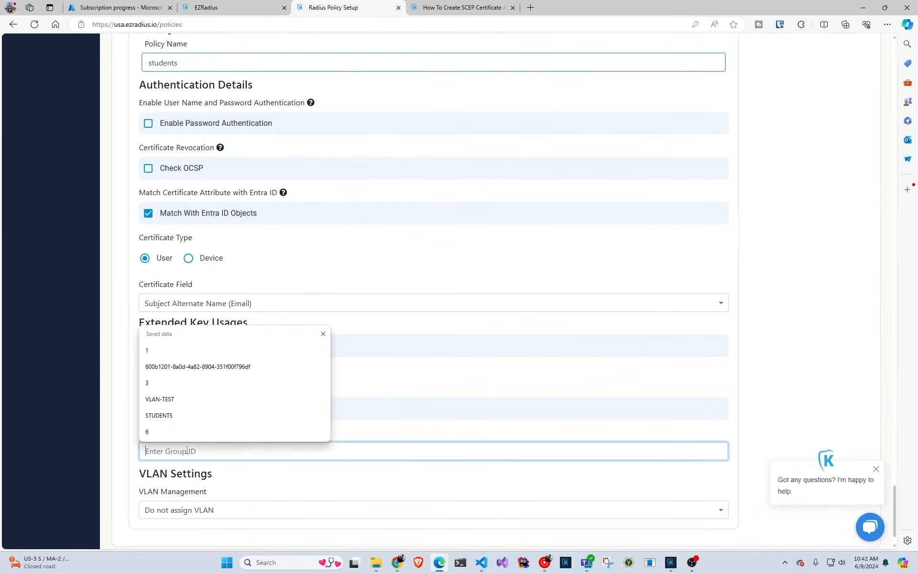
click(205, 365)
Try a static VLAN named STUDENTS, turn VLAN assignment back off, and add the students policy.
click(221, 510)
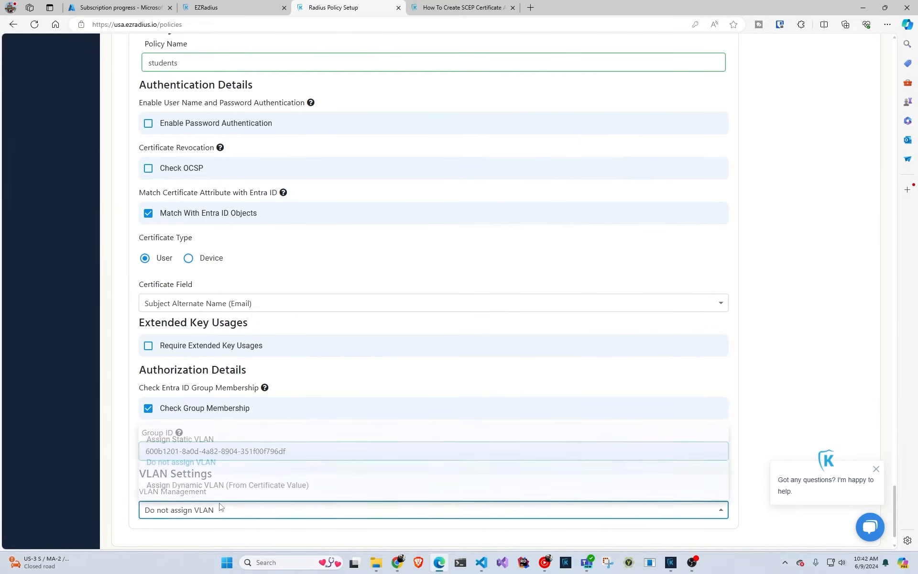
click(221, 444)
scroll(216, 455, down, 2)
click(213, 455)
click(222, 421)
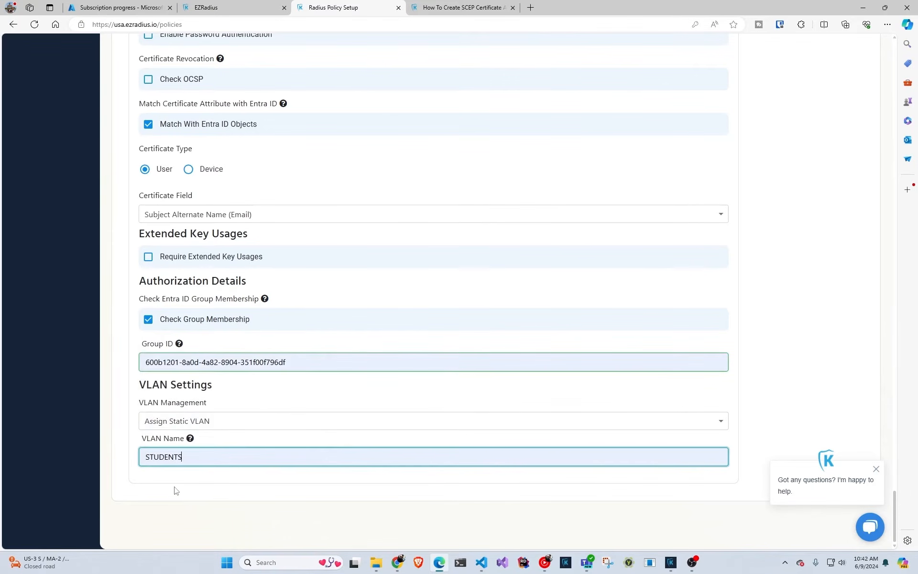
click(250, 421)
click(196, 450)
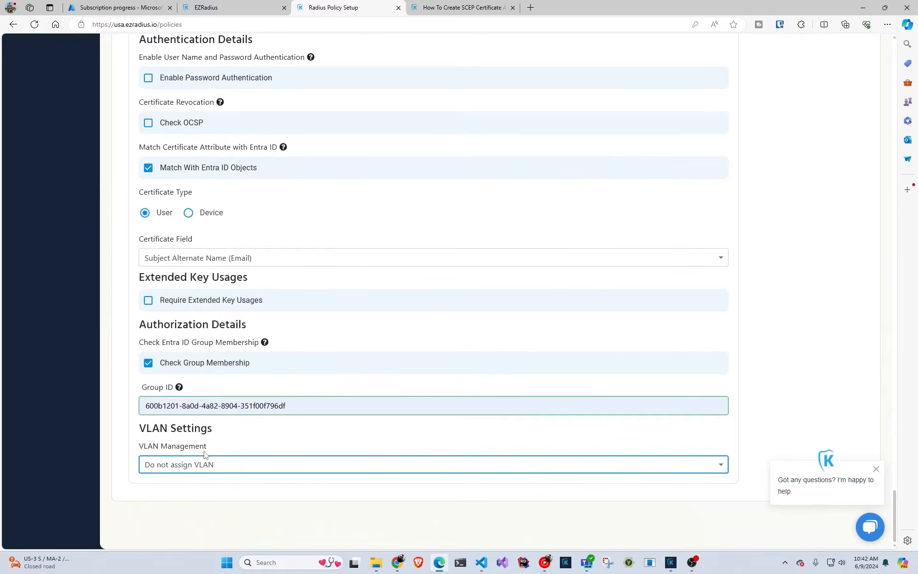
scroll(206, 452, up, 4)
scroll(268, 309, down, 4)
scroll(263, 311, up, 3)
click(687, 93)
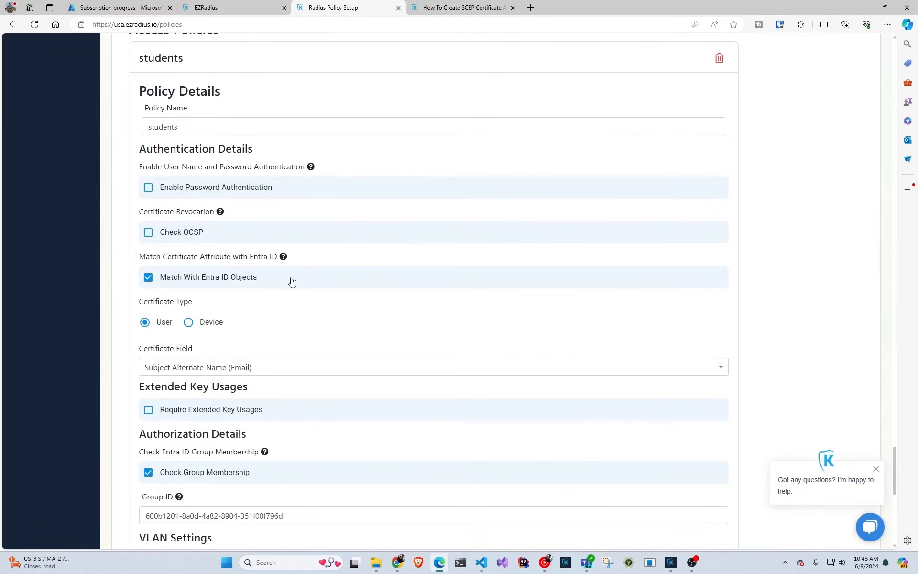
scroll(292, 279, down, 9)
Name a second access policy Teachers and require it to match Entra ID objects.
click(219, 275)
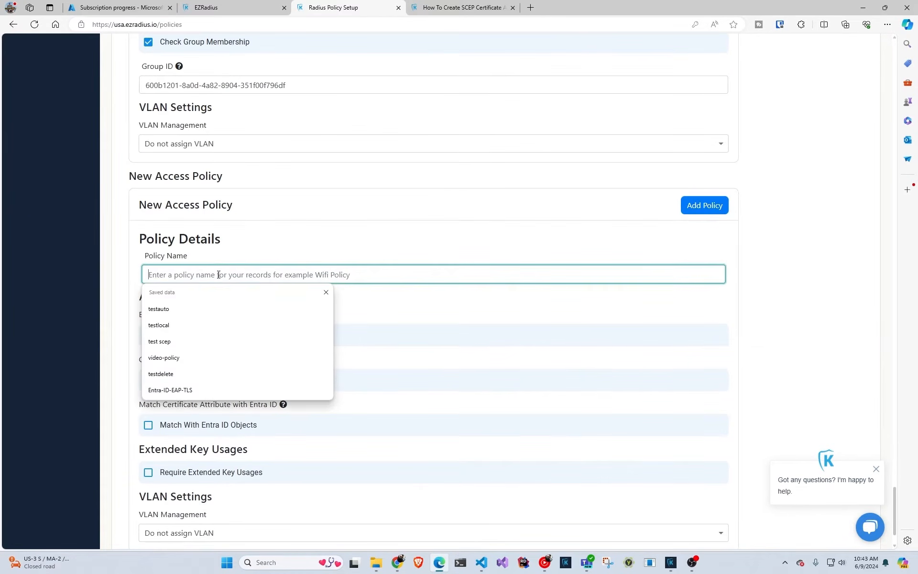
text(Teachers)
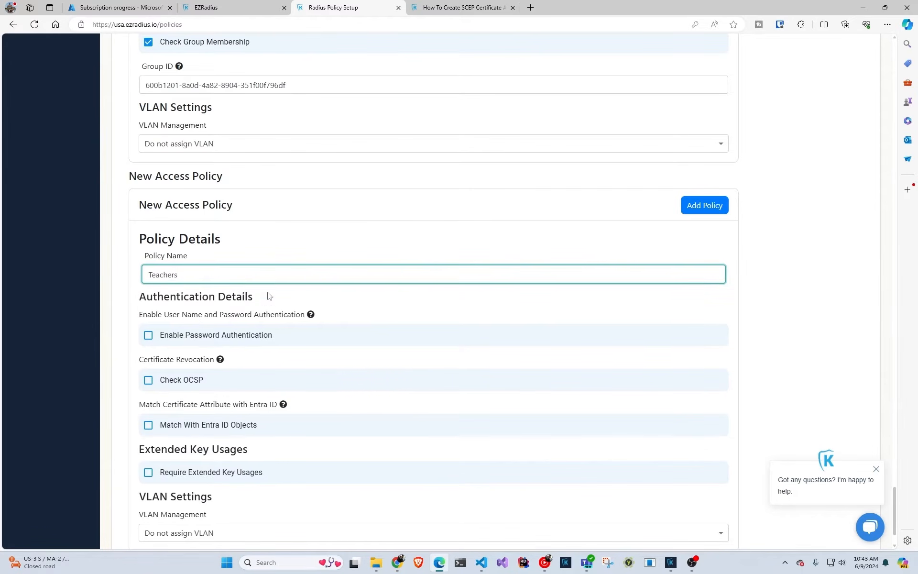
scroll(269, 296, down, 2)
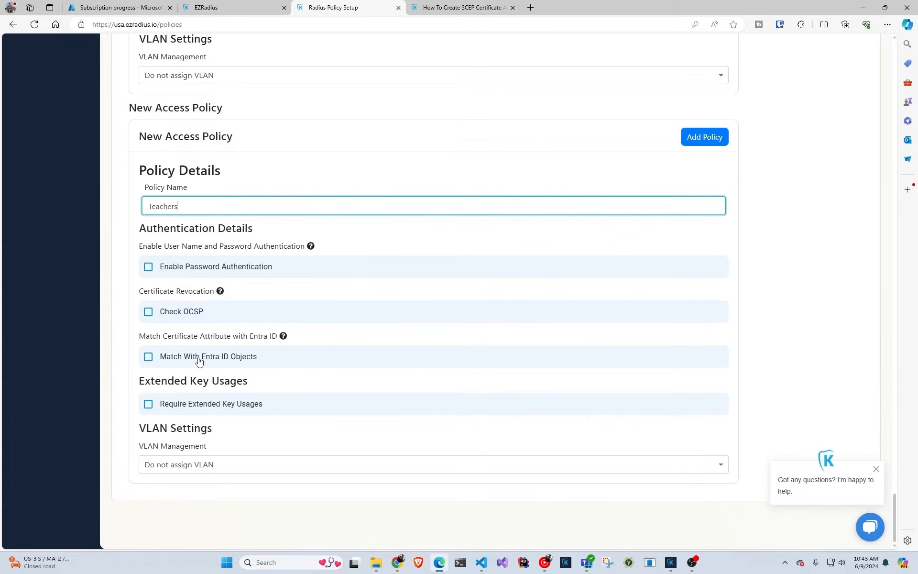
click(199, 358)
scroll(198, 361, down, 2)
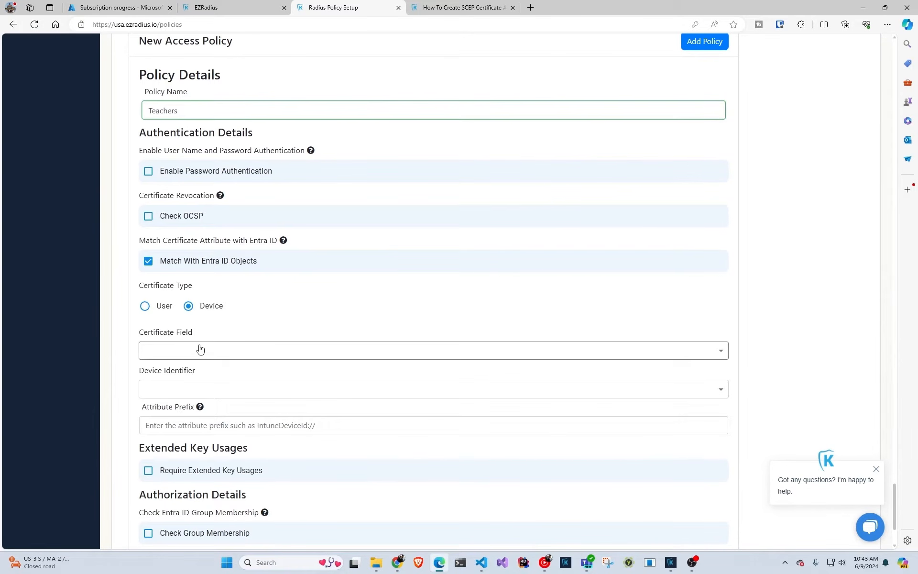
Match the certificate's Subject Name, identifying devices by Intune Device ID.
click(200, 348)
click(197, 336)
click(195, 354)
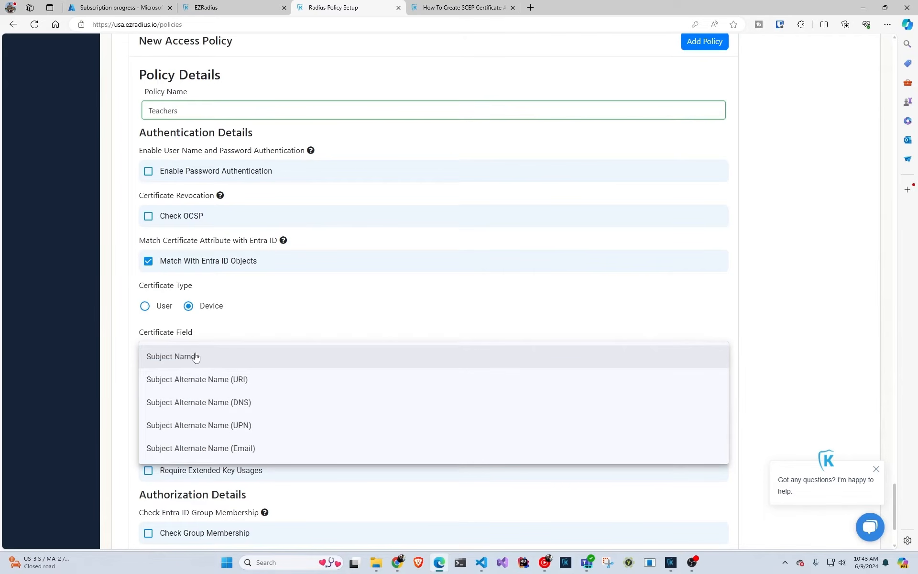
click(195, 356)
scroll(195, 348, down, 1)
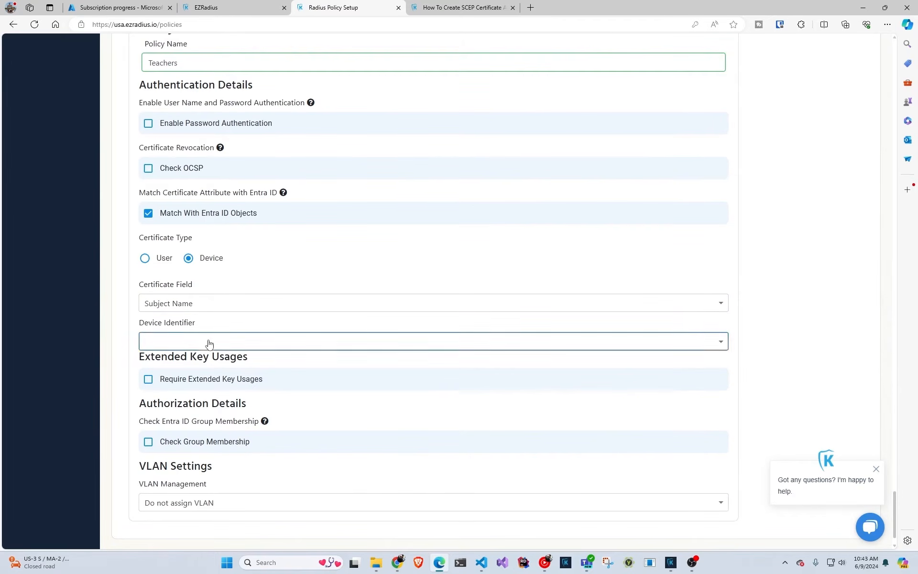
click(209, 344)
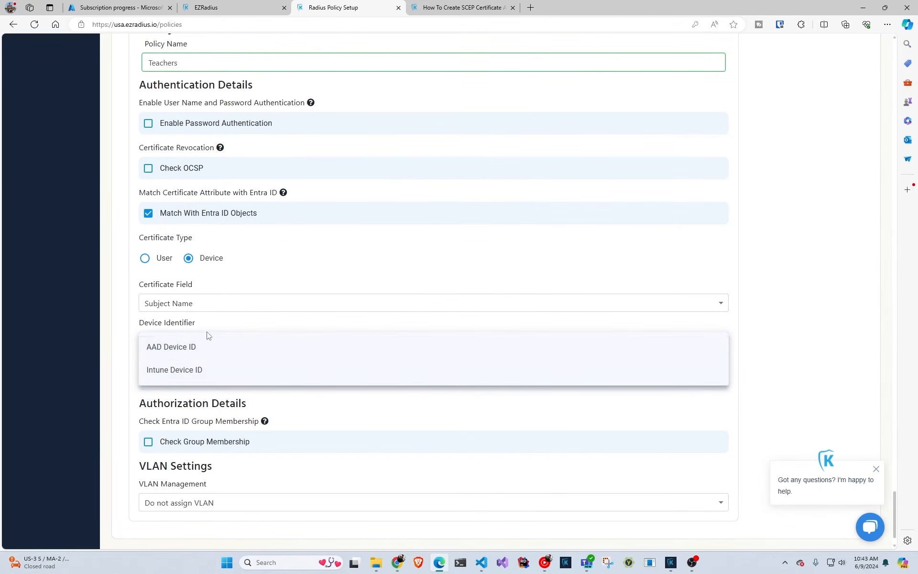
click(200, 374)
scroll(206, 358, down, 2)
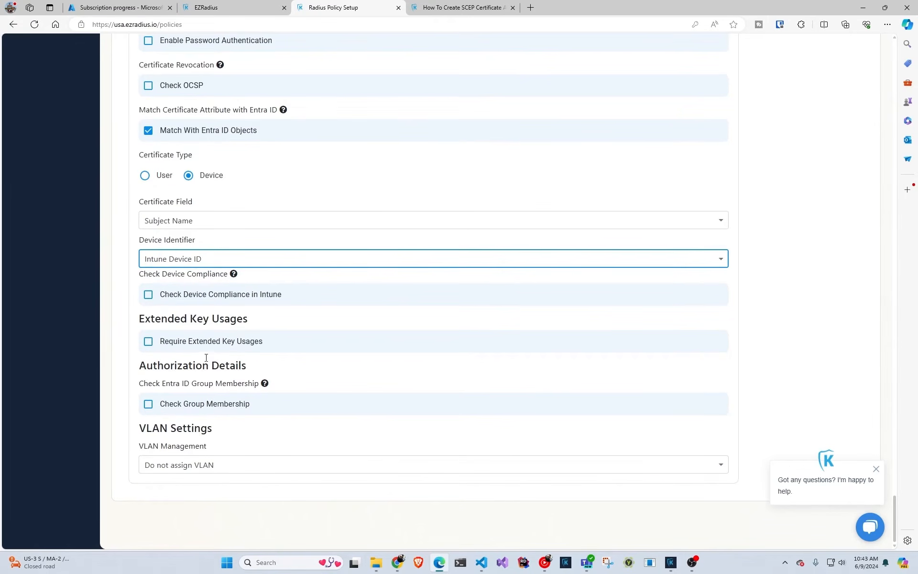
Require Intune device compliance and add the Teachers access policy.
click(236, 295)
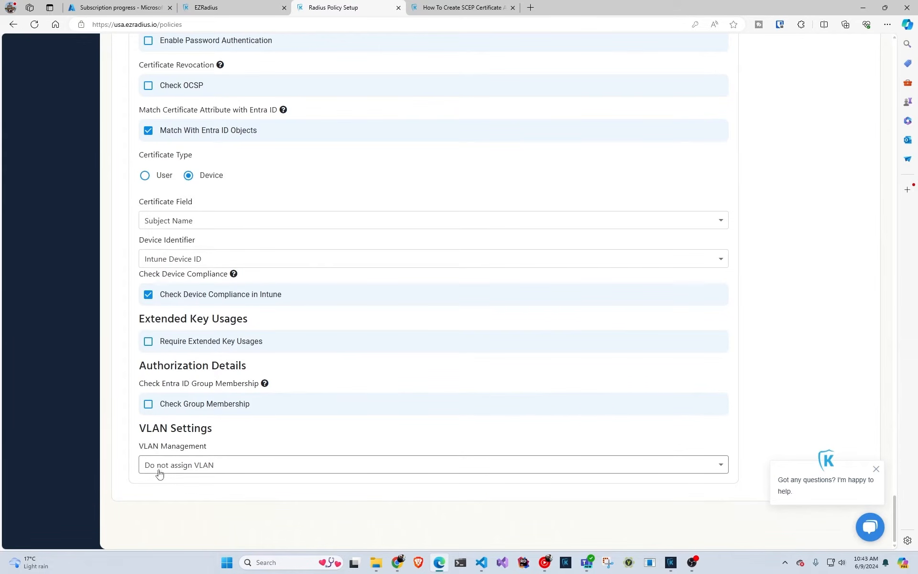
scroll(431, 337, up, 4)
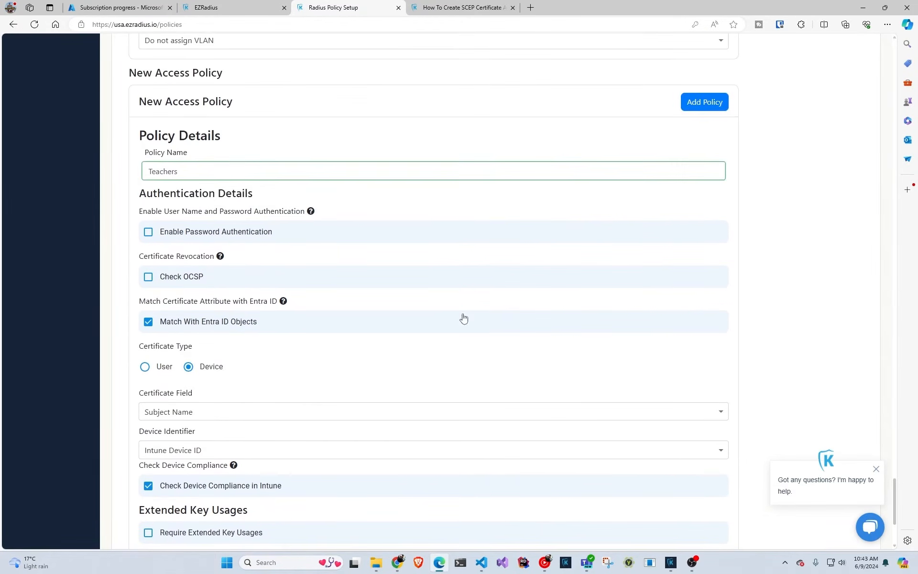
click(691, 111)
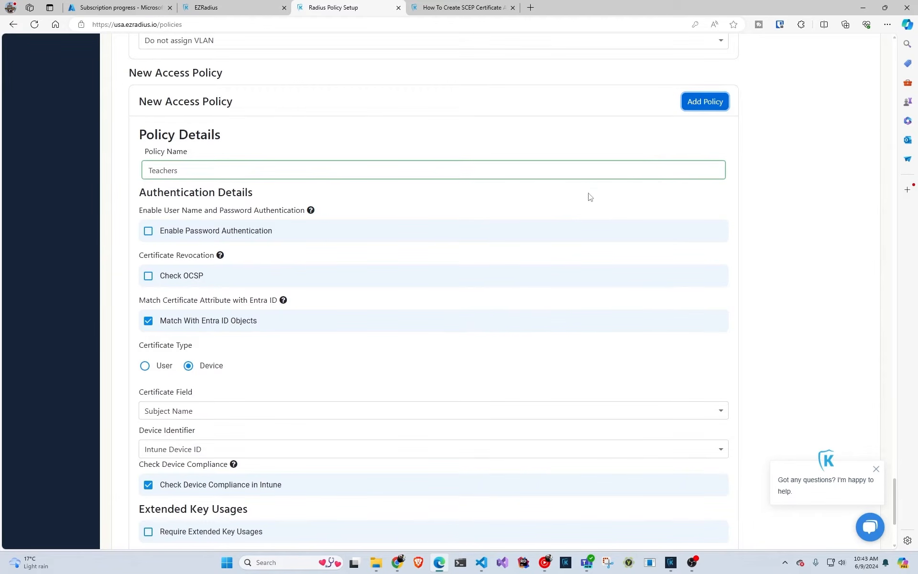
scroll(617, 179, down, 4)
scroll(599, 187, up, 10)
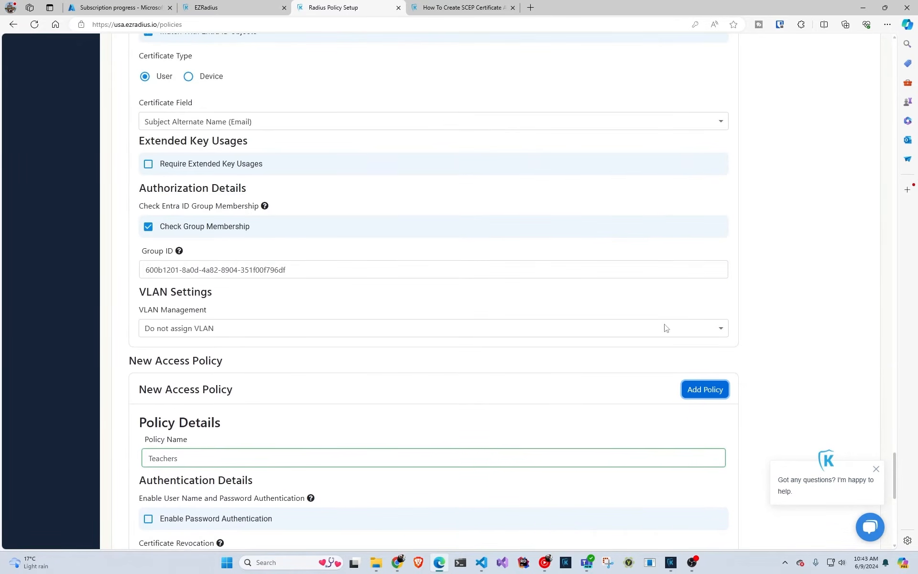
click(717, 387)
scroll(713, 340, up, 6)
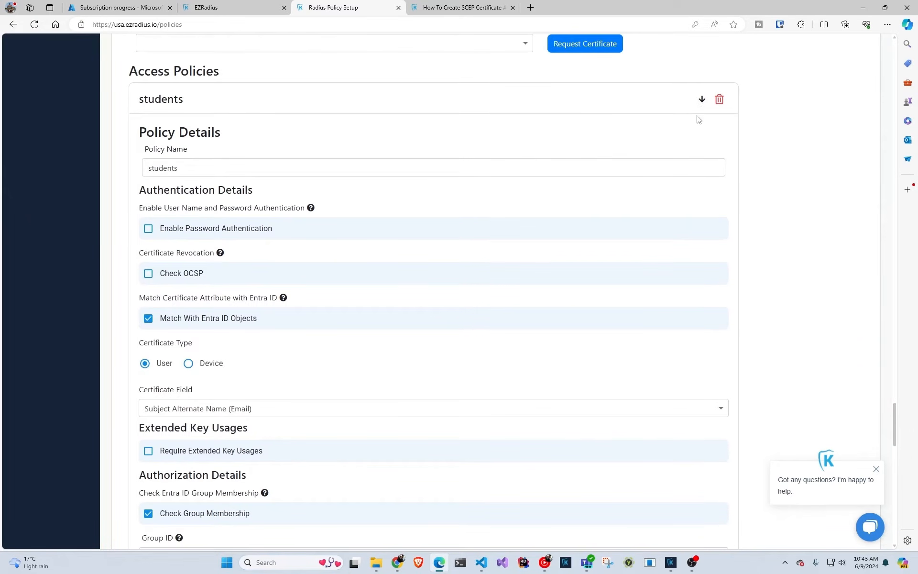
Save the Wifi Policy, decline the browser's password prompt, and open a new tab.
scroll(672, 139, down, 14)
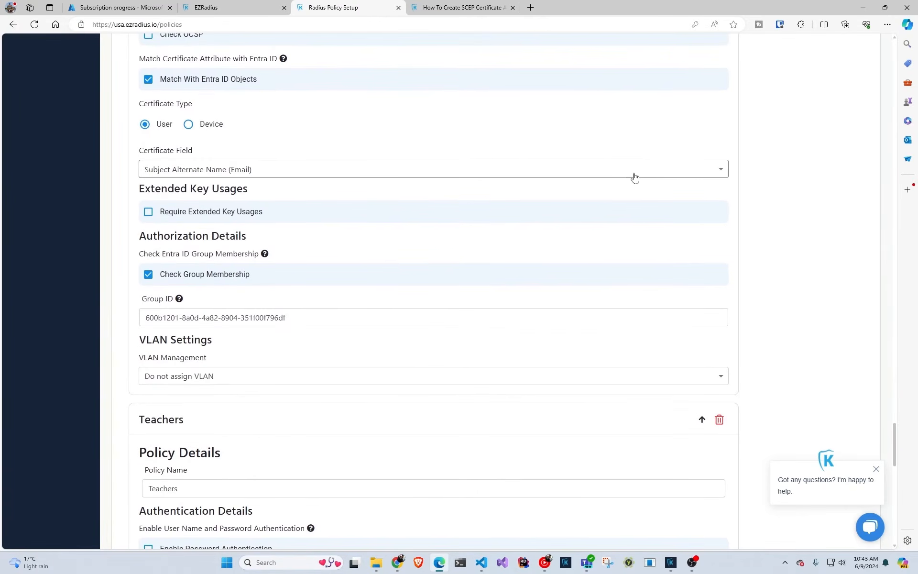
scroll(606, 224, down, 8)
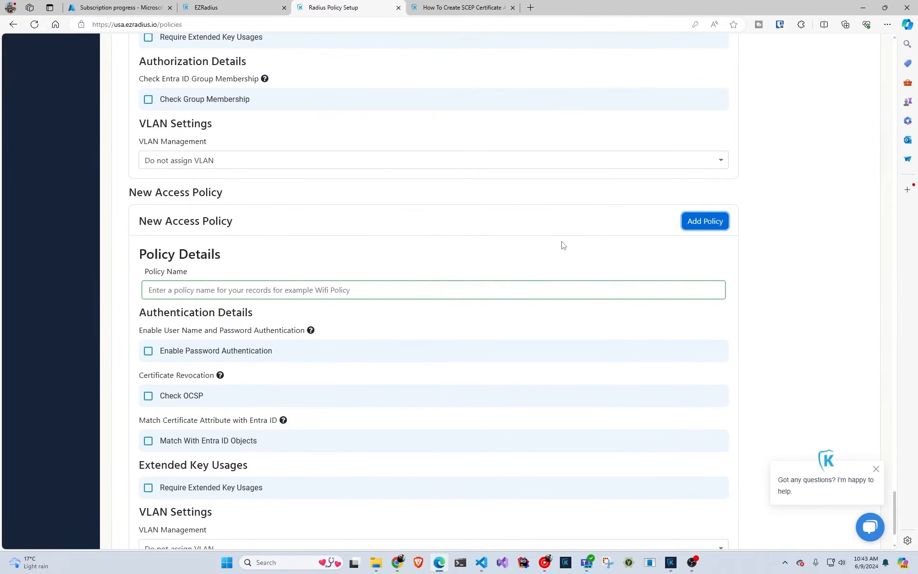
scroll(476, 230, down, 2)
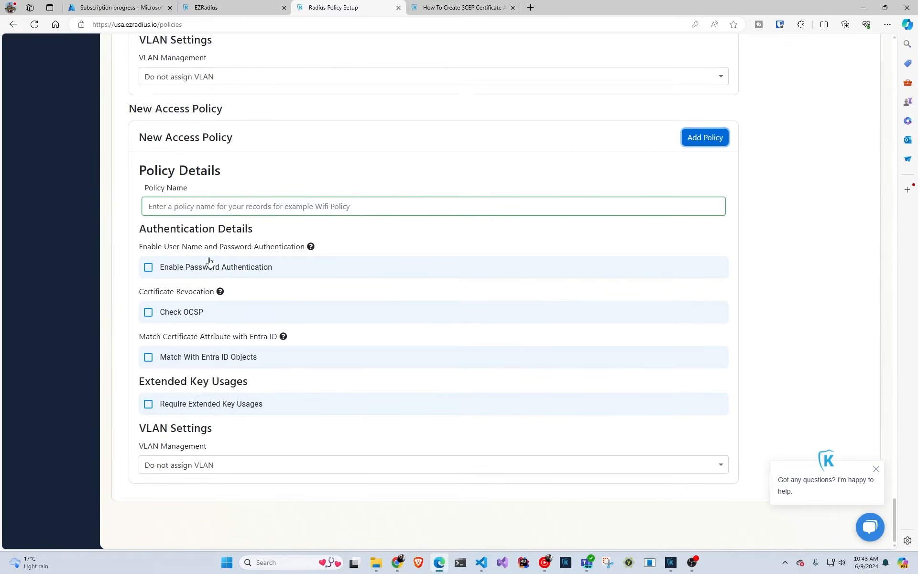
scroll(207, 262, up, 15)
scroll(235, 260, up, 15)
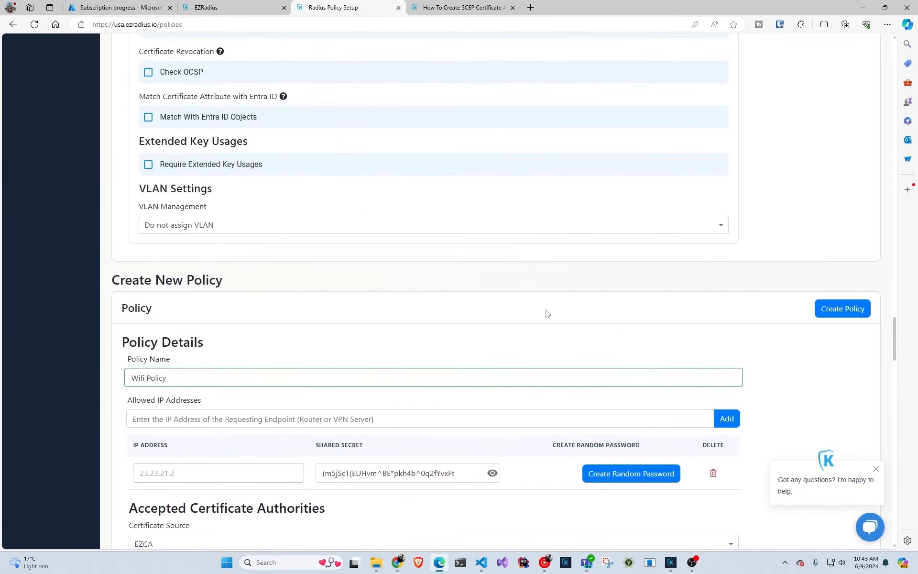
click(843, 310)
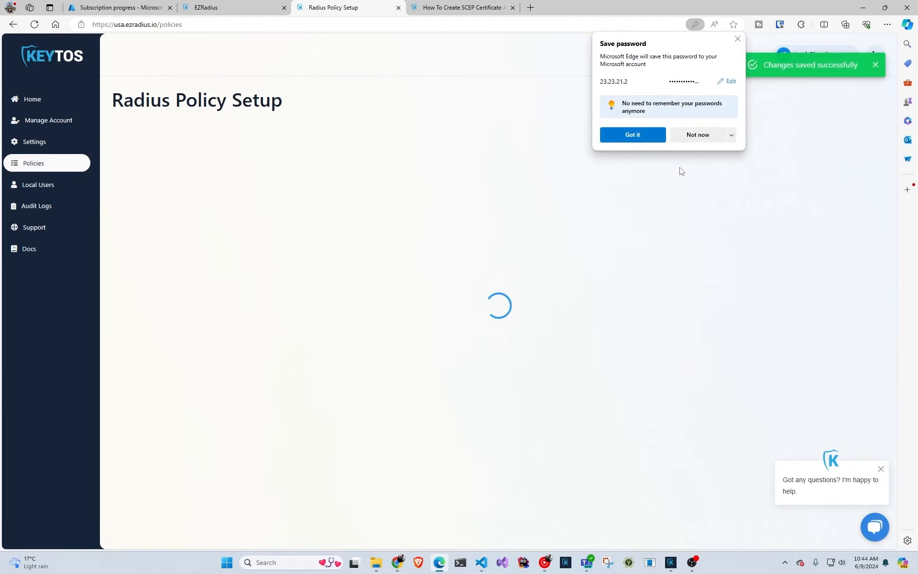
click(738, 39)
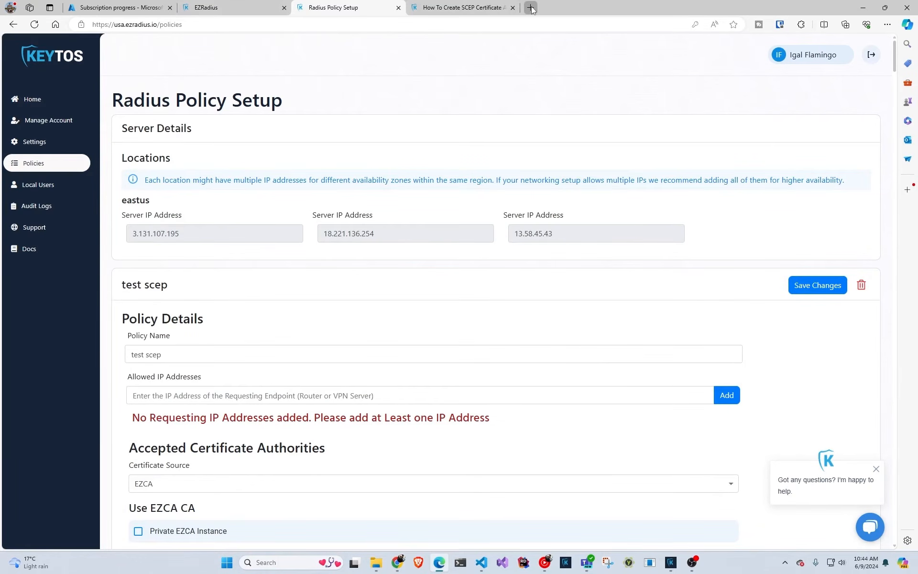
click(528, 7)
Go to aka.ms/intune and start a new Windows configuration profile.
text(aka)
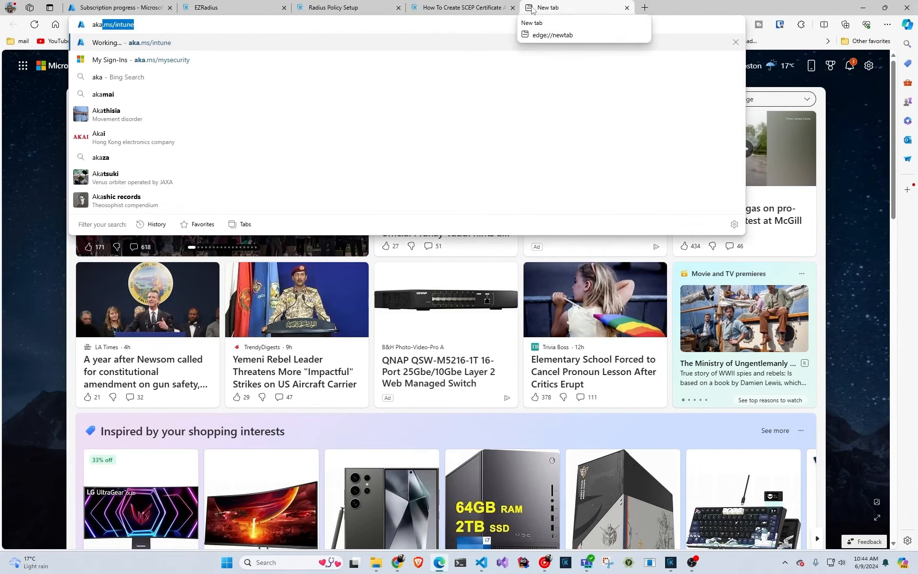
key(Return)
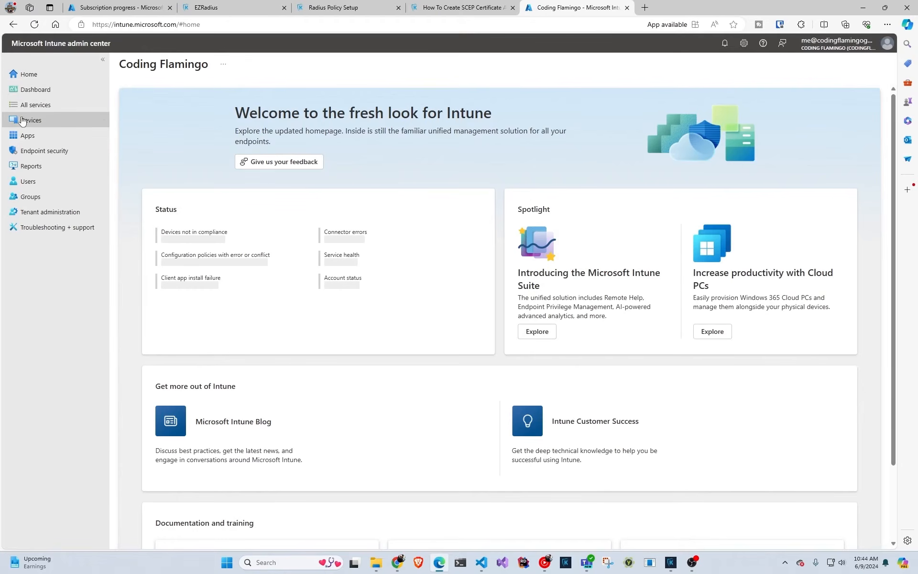
click(31, 120)
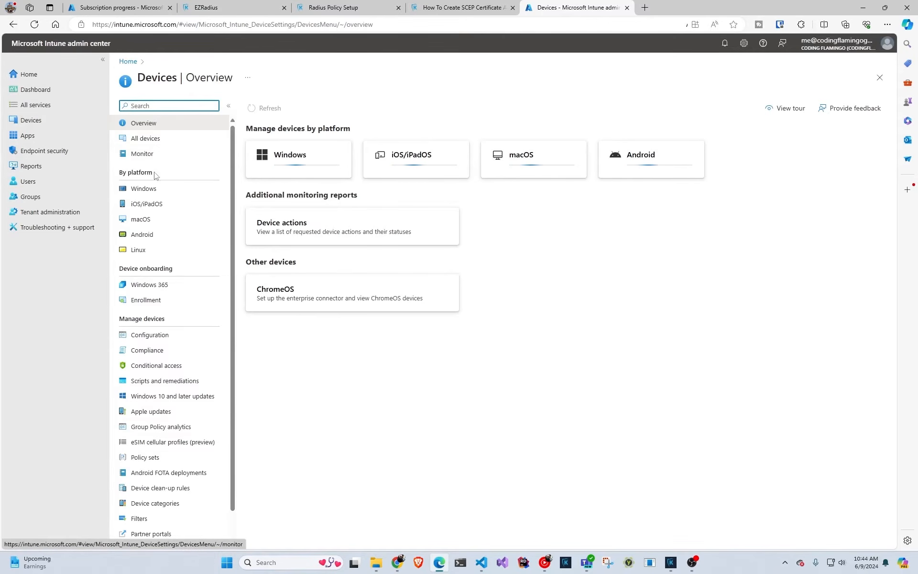
click(157, 189)
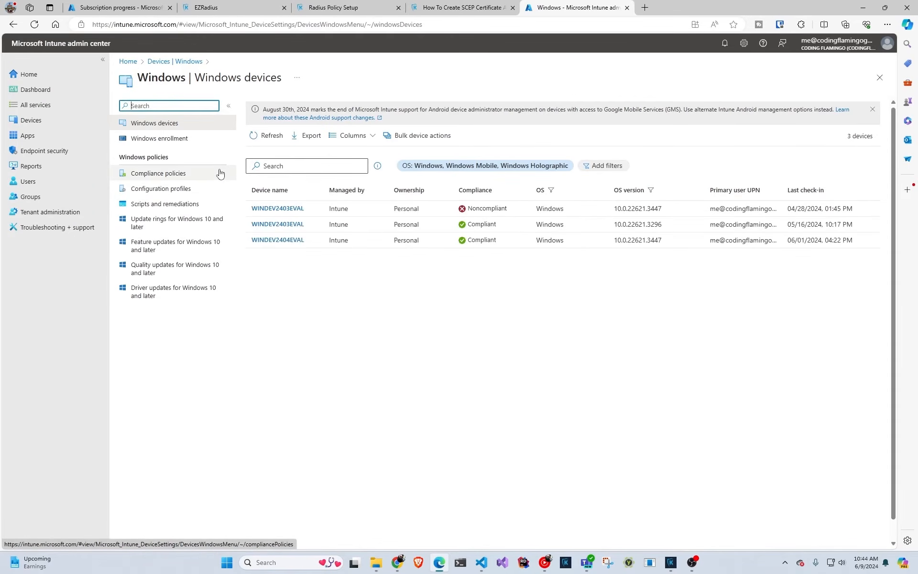
click(194, 189)
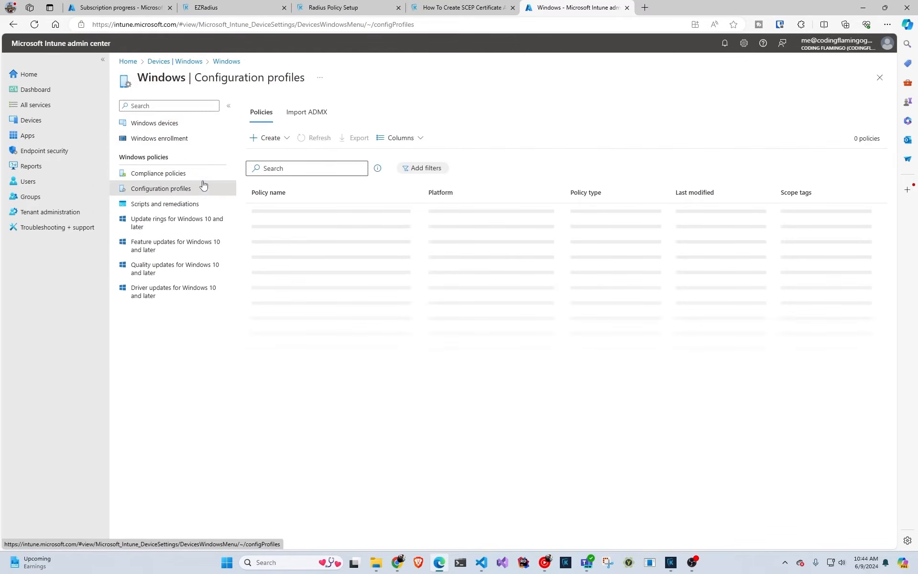
click(273, 138)
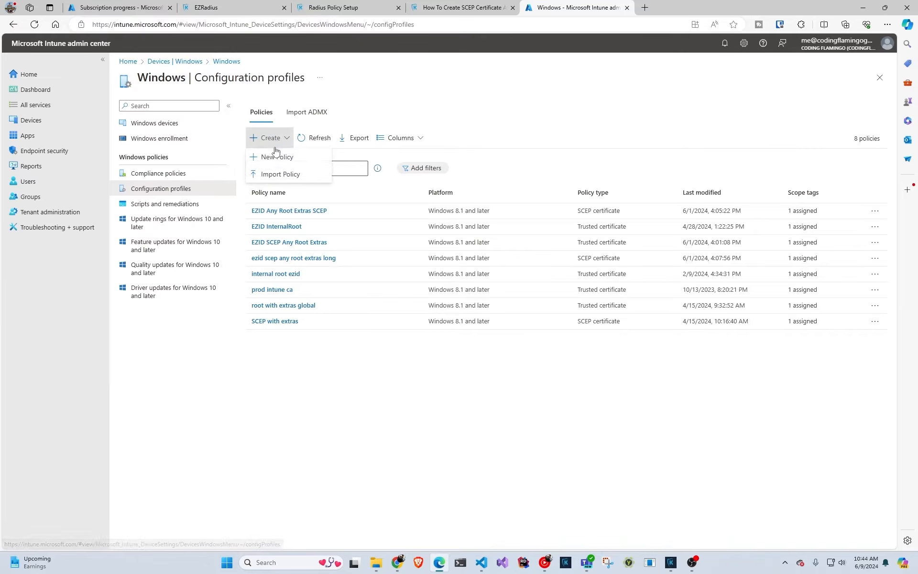
click(273, 156)
Create a Windows 10 and later profile from the Trusted certificate template.
click(668, 108)
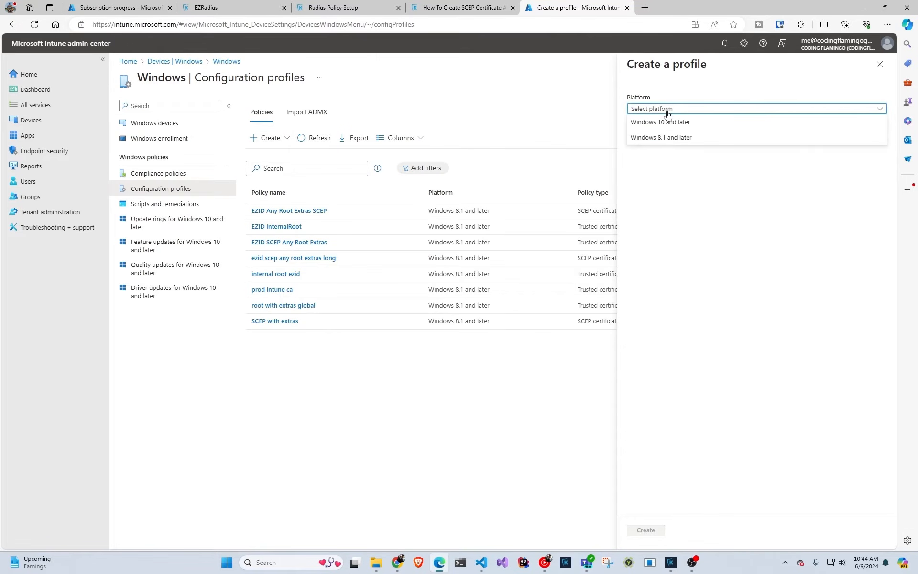
click(668, 122)
click(671, 137)
click(658, 163)
click(665, 187)
text(test)
key(ctrl+a)
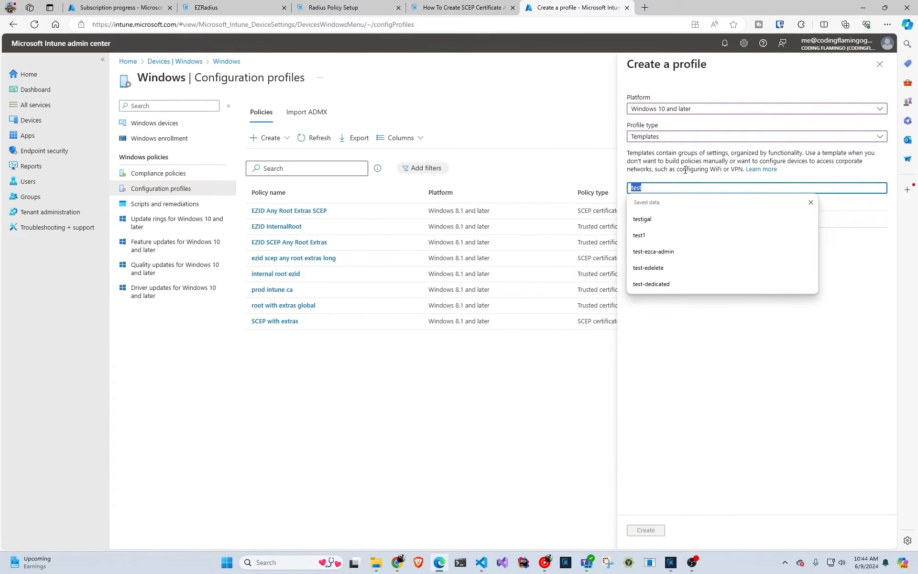
text(truste)
key(BackSpace)
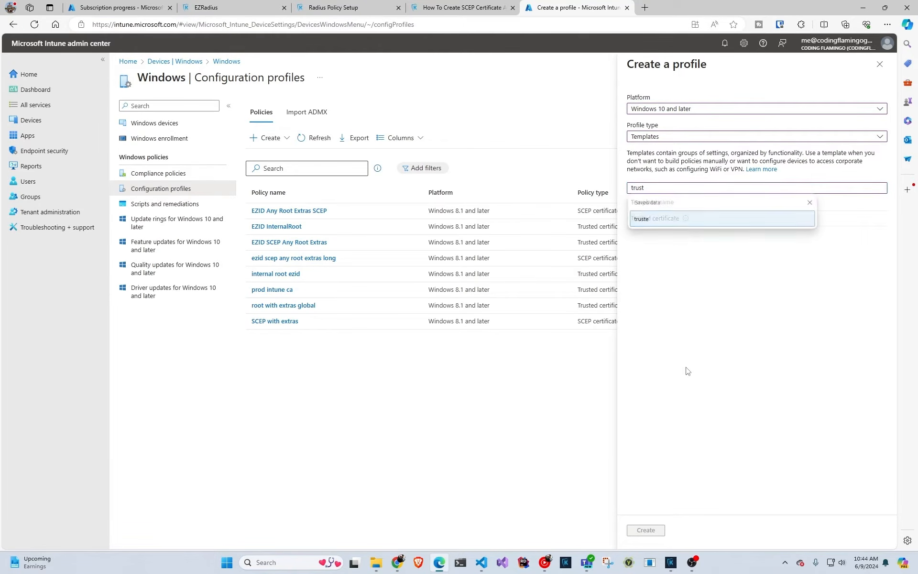
click(658, 222)
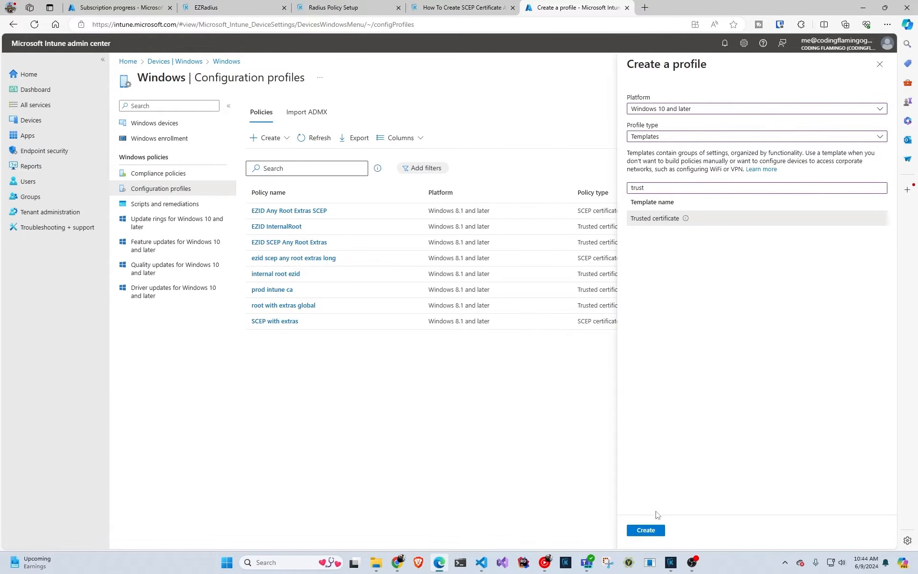
click(649, 531)
click(256, 134)
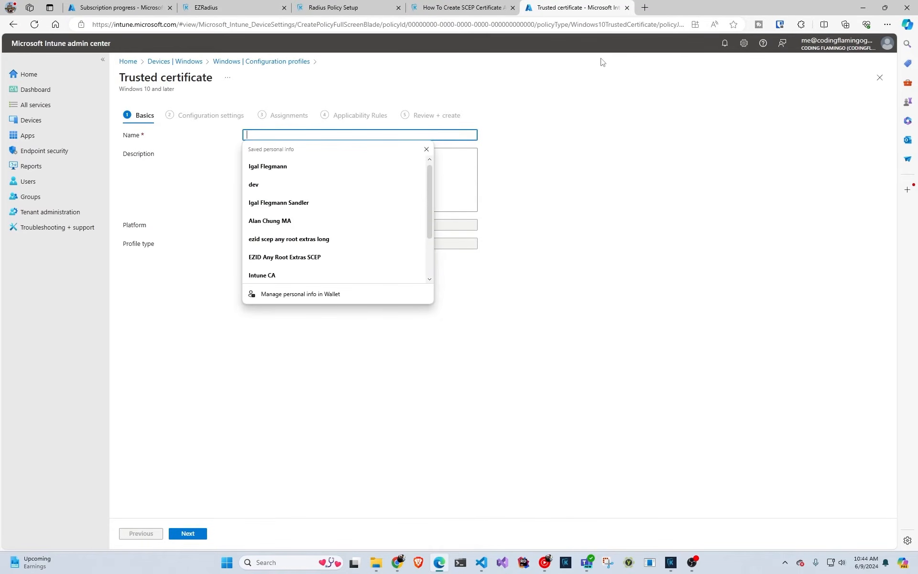
Name the trusted certificate profile 'Wifi Root' and upload the Wifi CA.cer certificate.
text(Wifi )
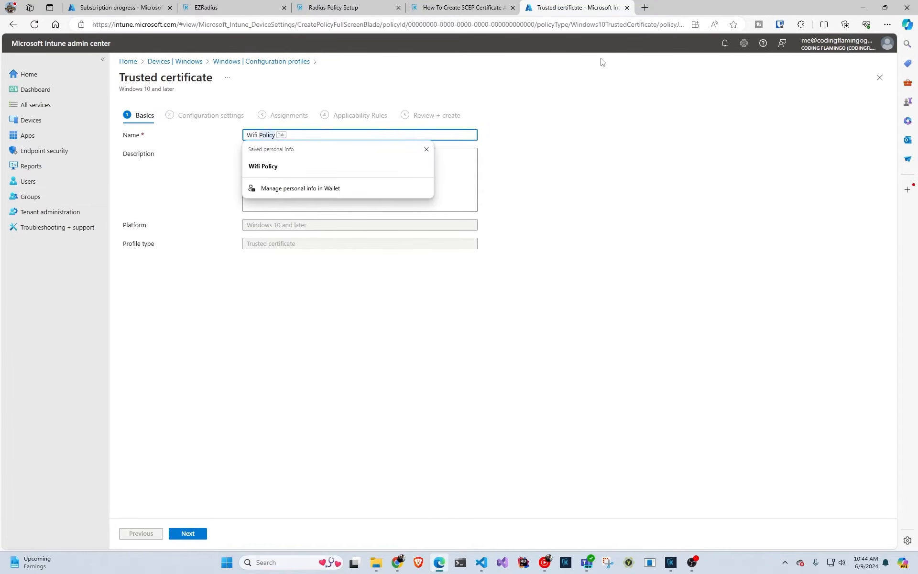
text(Root Cert)
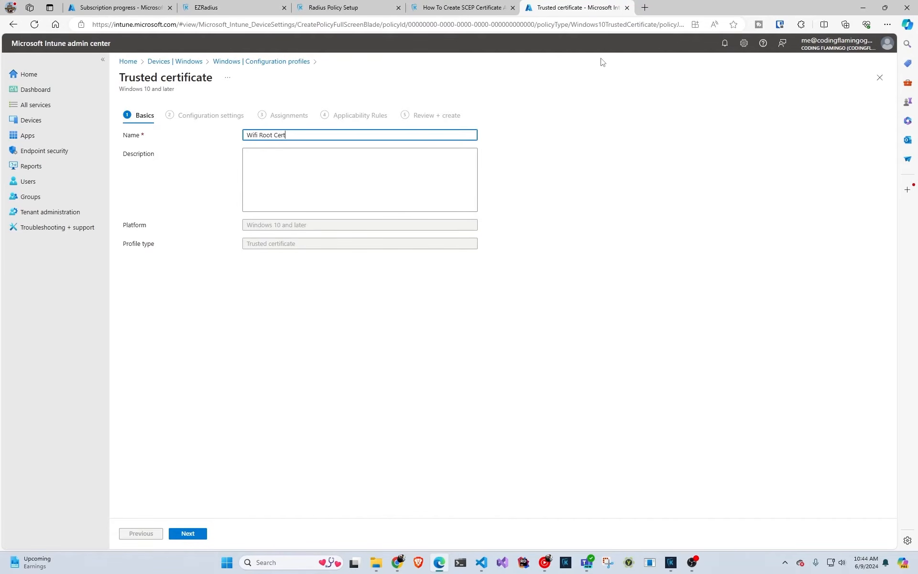
click(201, 535)
click(260, 157)
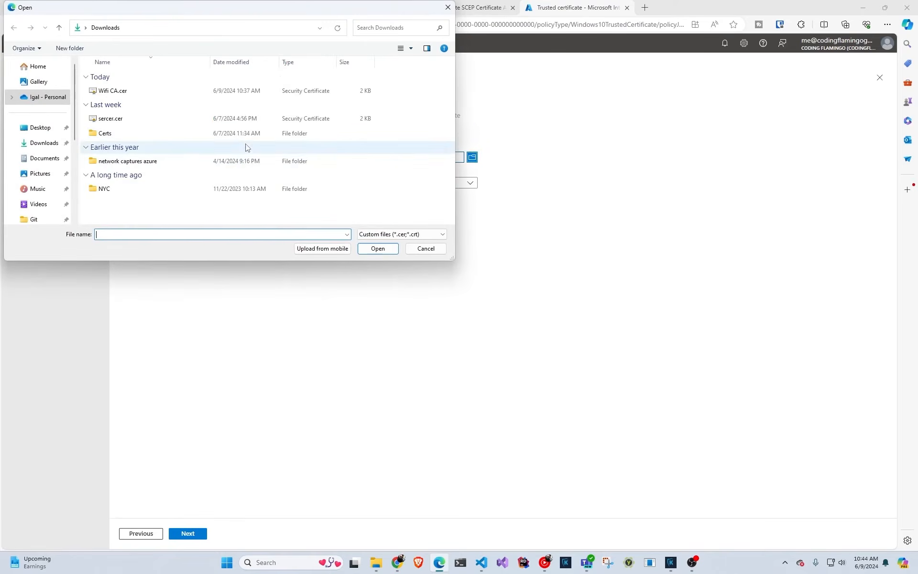
double_click(138, 91)
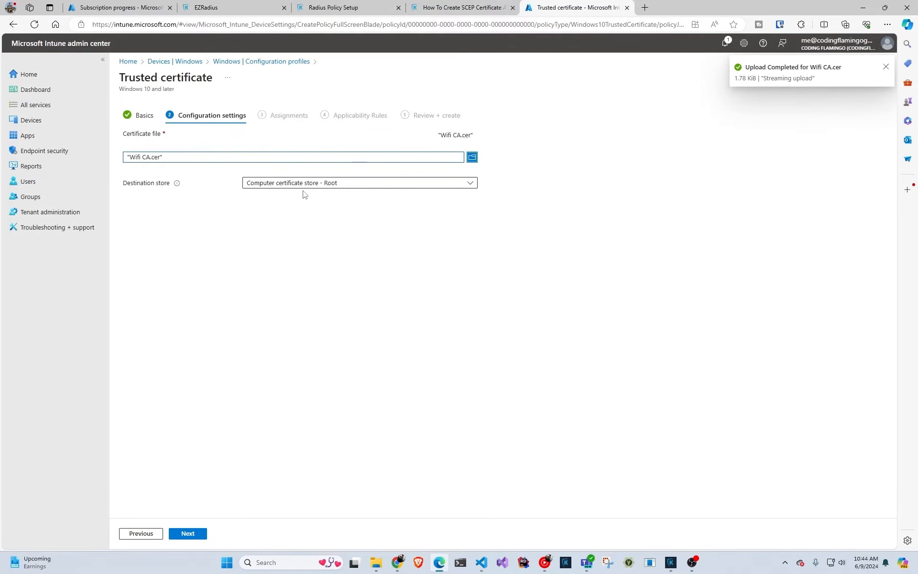
Assign the Wifi Root Cert profile to all users and all devices, and create it.
click(196, 534)
click(198, 151)
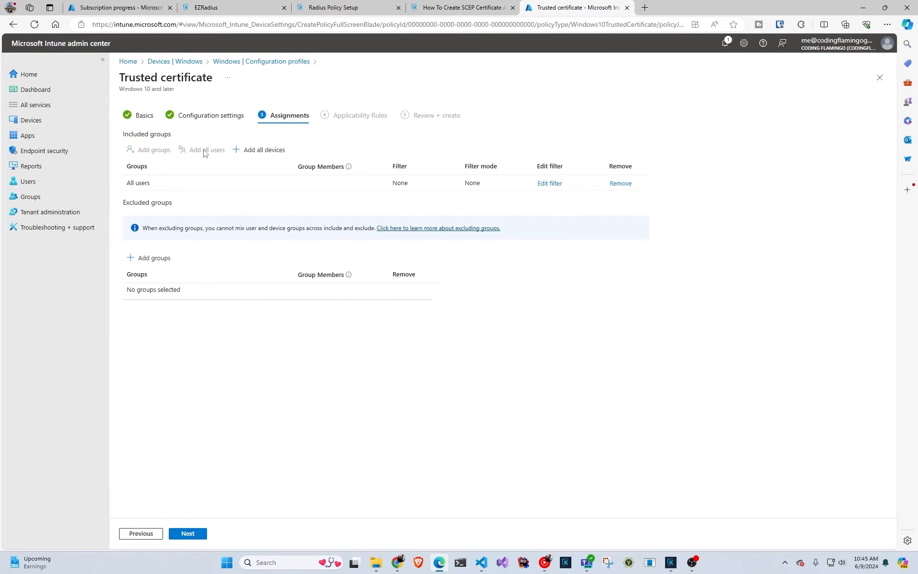
click(244, 151)
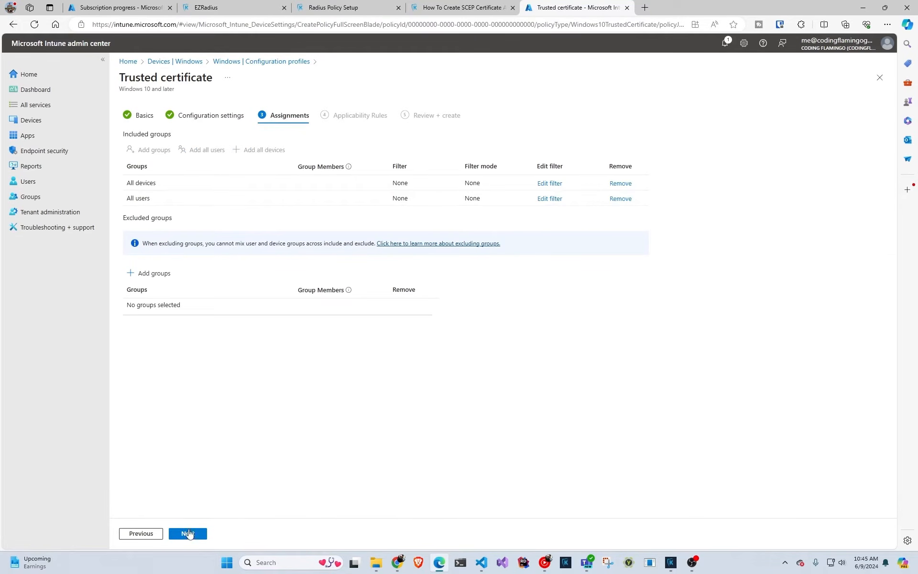
click(188, 531)
click(187, 534)
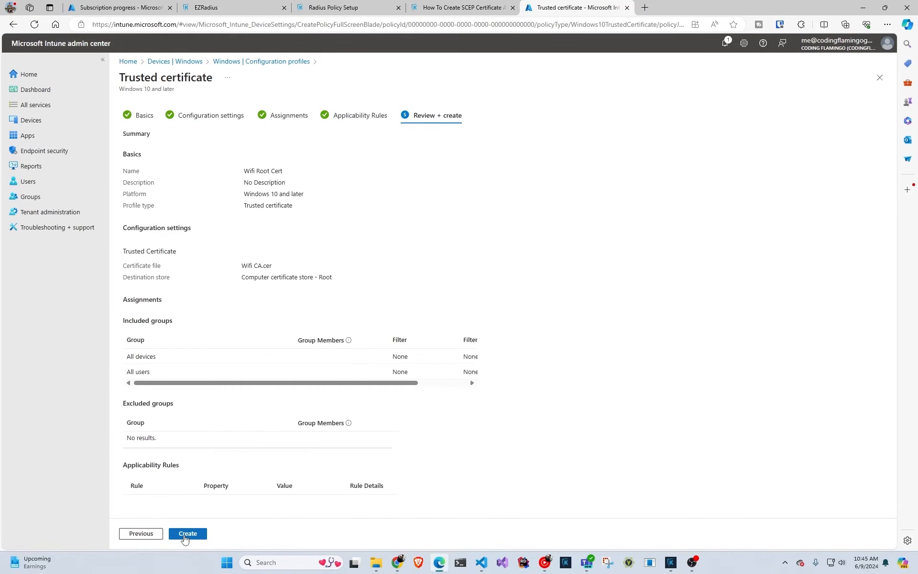
click(185, 534)
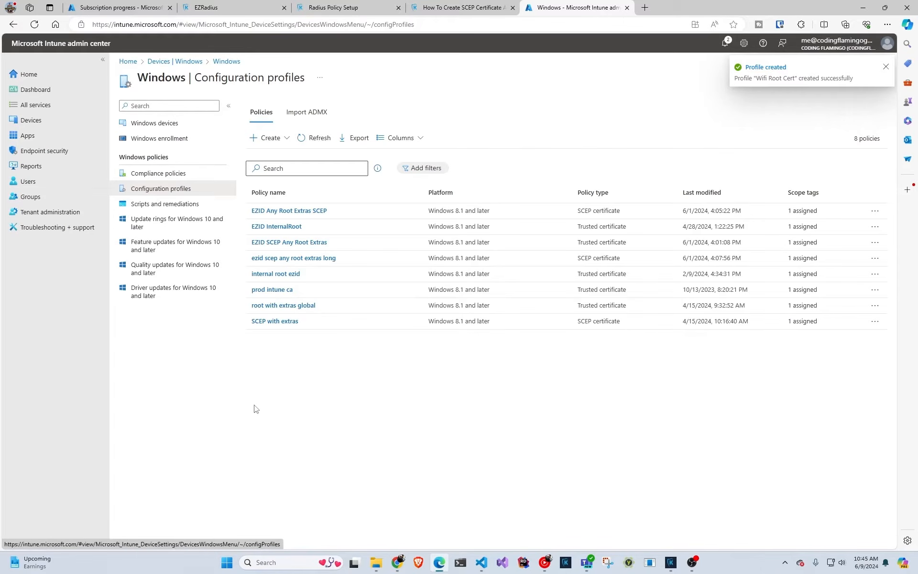
click(267, 139)
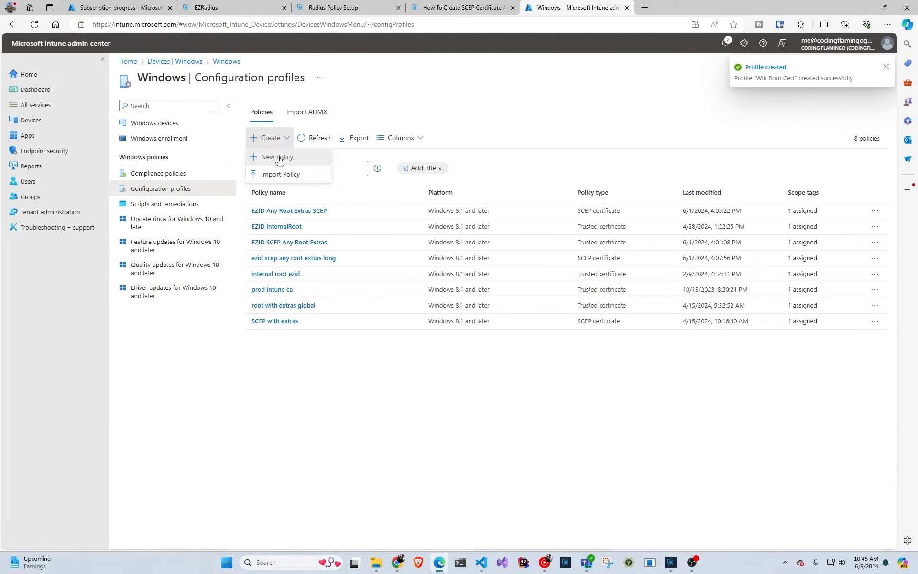
Start a new Windows 10 and later policy from the SCEP certificate template.
click(280, 158)
click(679, 110)
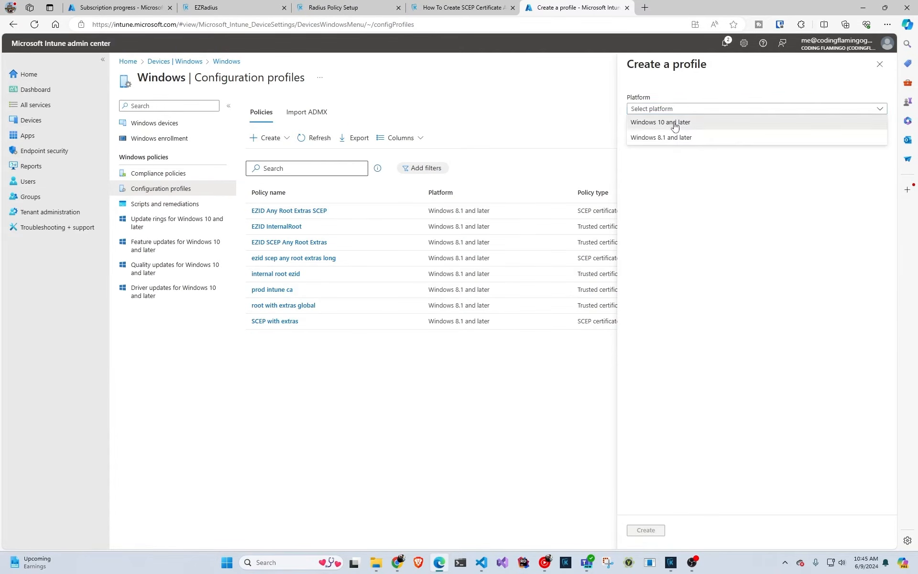
click(676, 121)
click(665, 137)
click(664, 165)
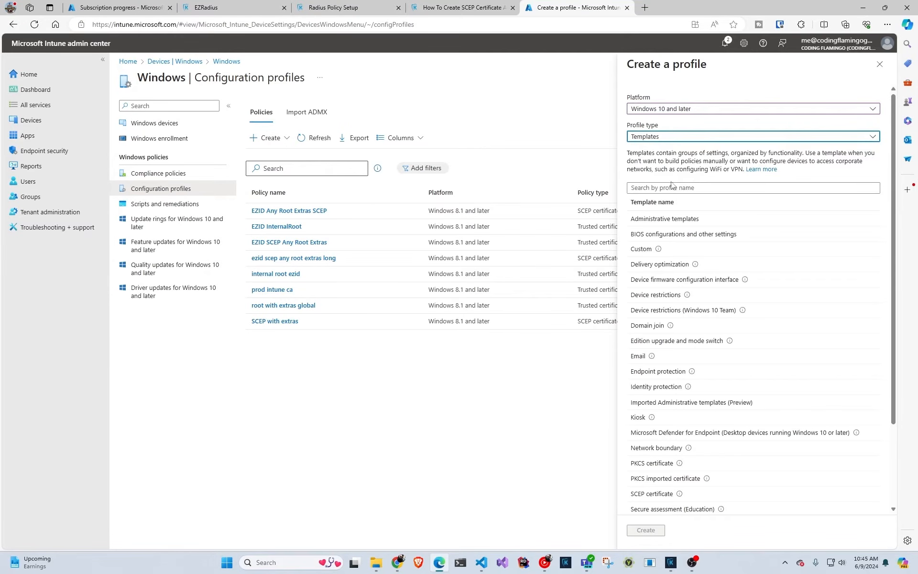
scroll(672, 215, down, 1)
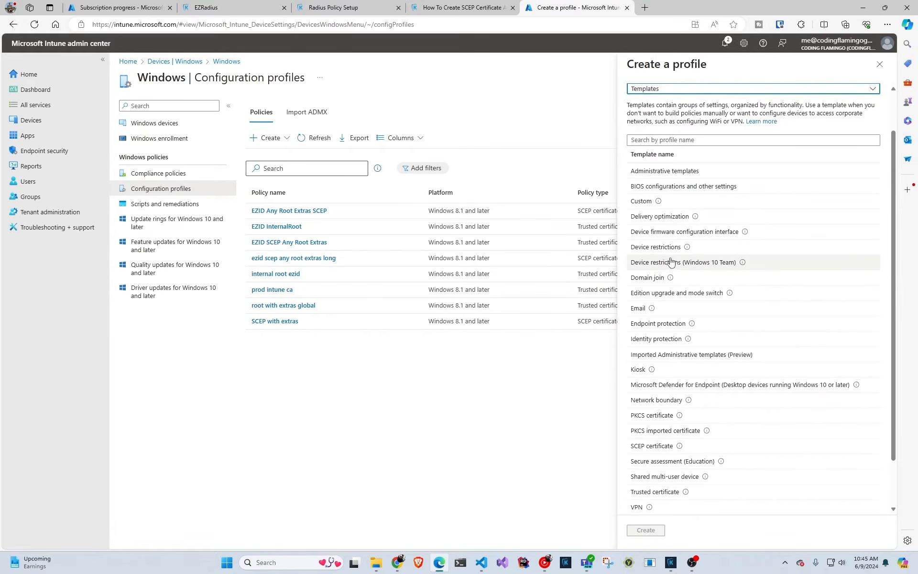
click(658, 447)
click(646, 530)
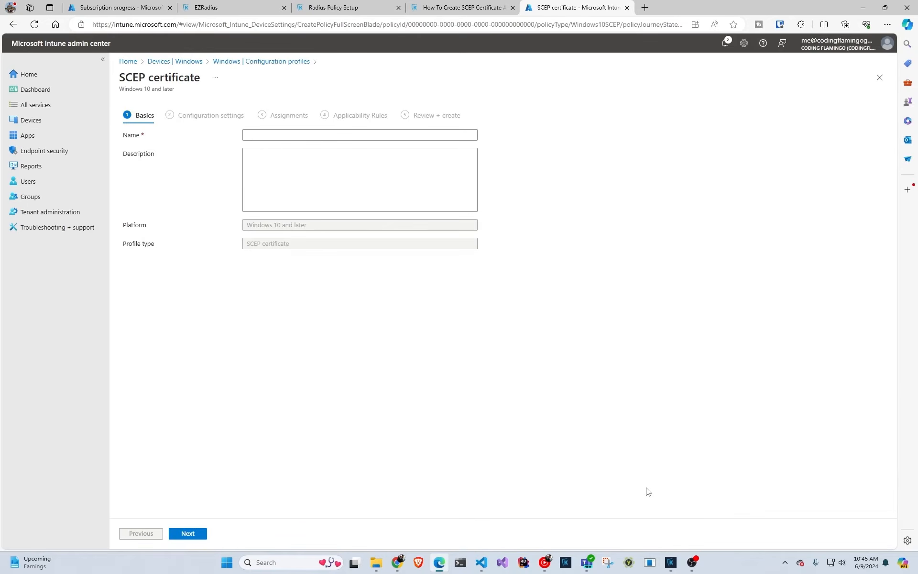
Name the SCEP profile 'Students' and continue to its configuration settings.
click(325, 135)
text(Students SCEP)
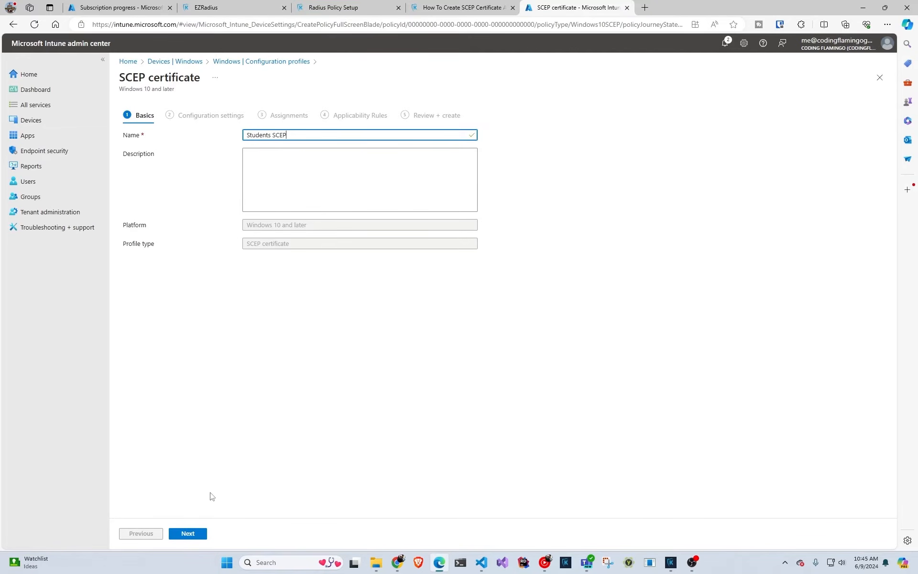
click(188, 533)
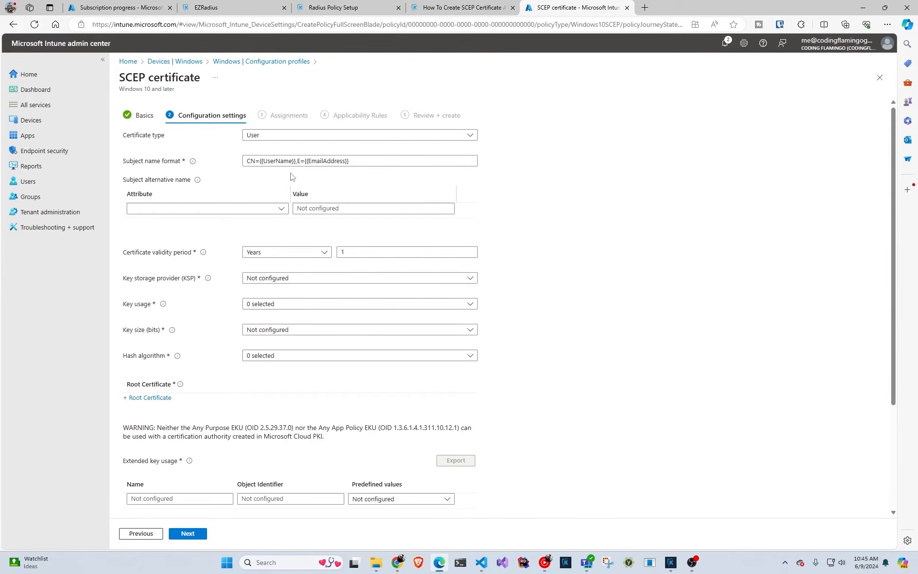
click(249, 9)
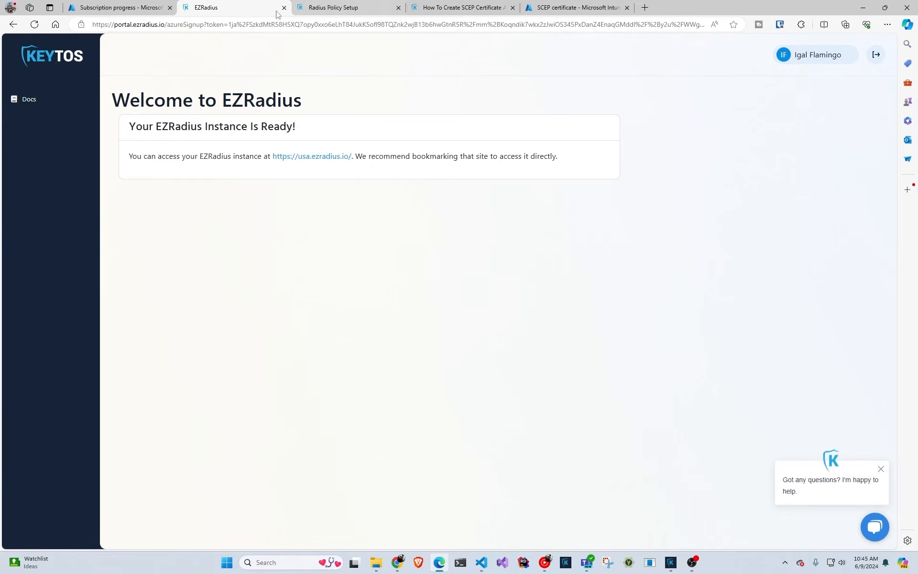
Check that the EZRadius students access policy matches Entra ID on Subject Alternate Name (Email).
click(319, 10)
scroll(238, 222, down, 10)
scroll(238, 222, down, 20)
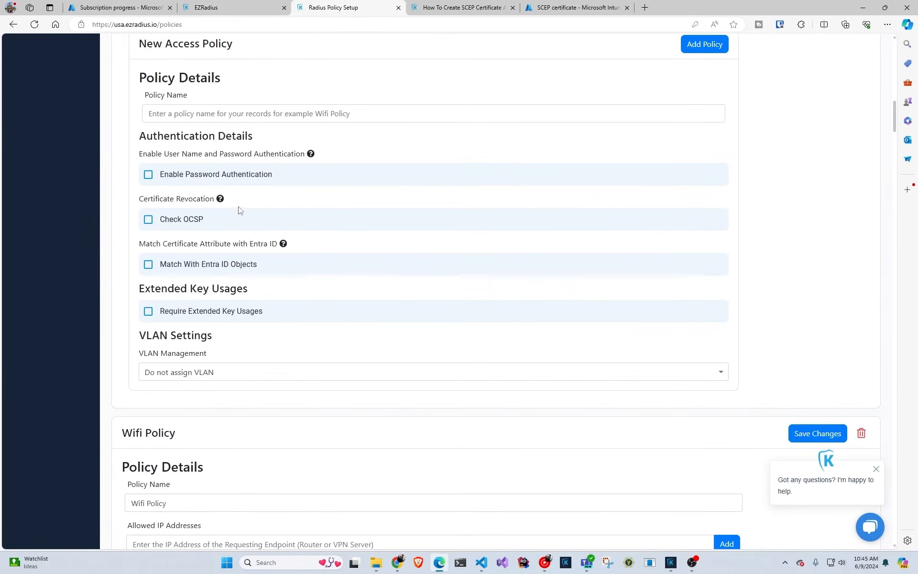
scroll(240, 207, up, 3)
scroll(242, 211, down, 6)
scroll(216, 374, down, 2)
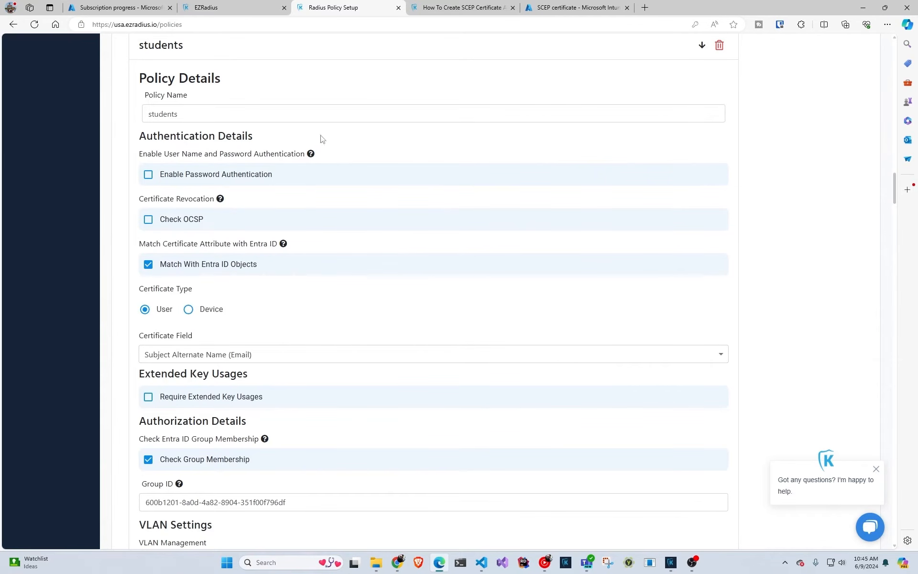
click(574, 8)
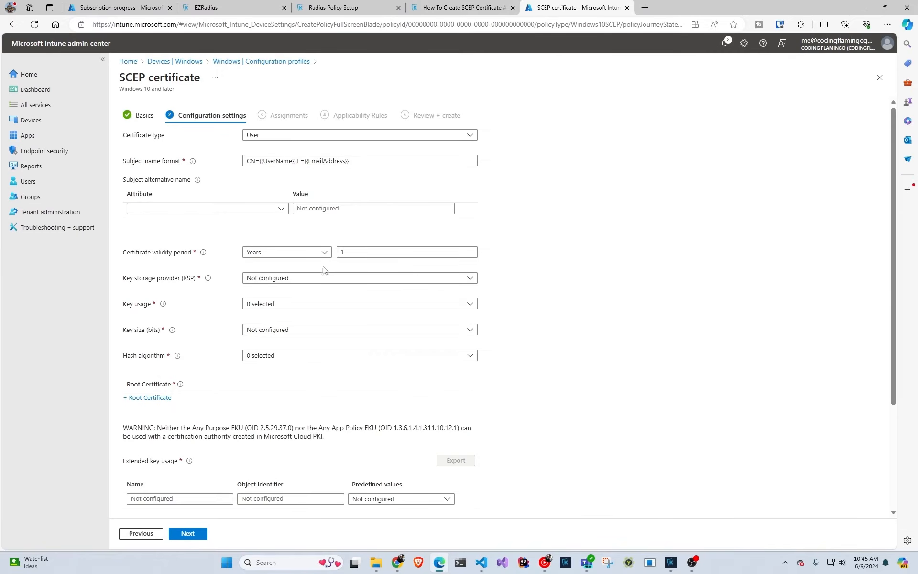
Set the subject alternative name attribute to Email address and begin its value.
click(286, 208)
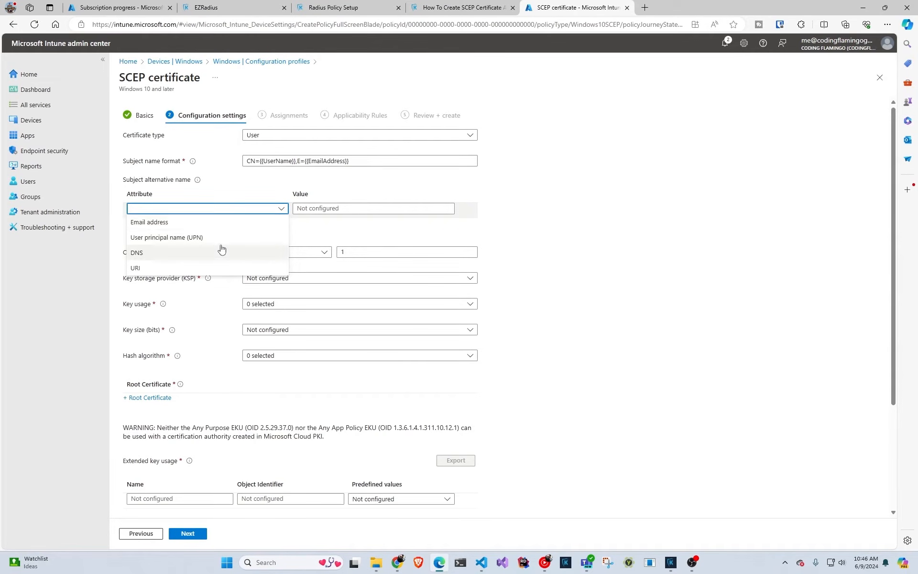
click(216, 223)
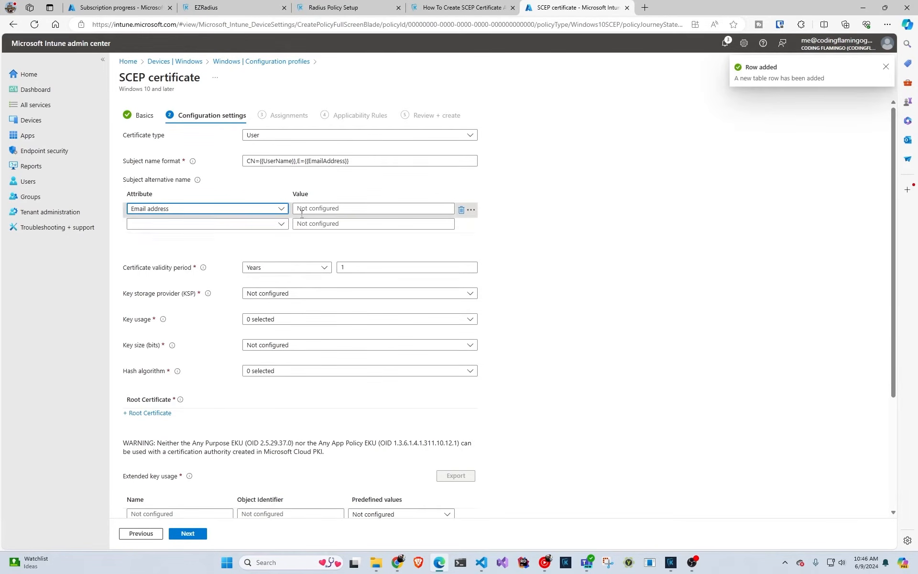
click(308, 209)
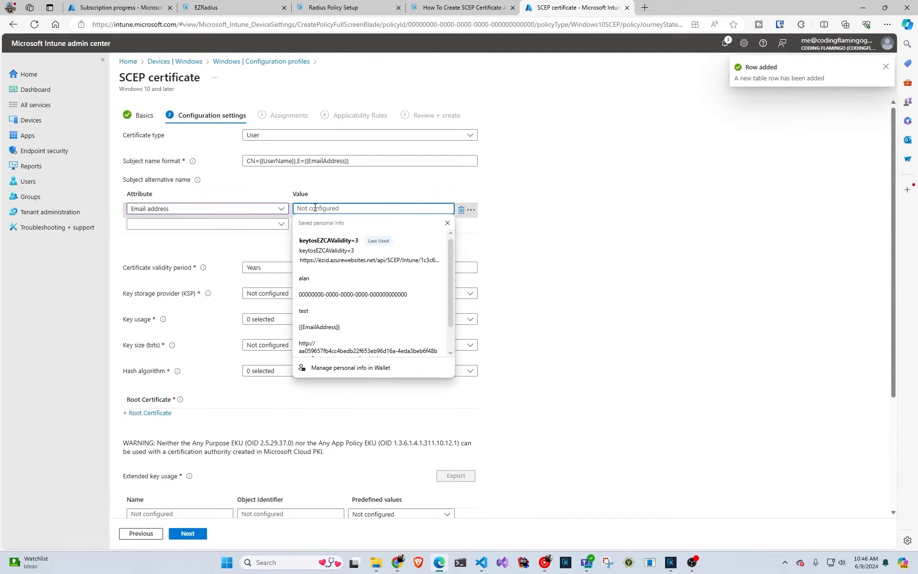
text([)
key(BackSpace)
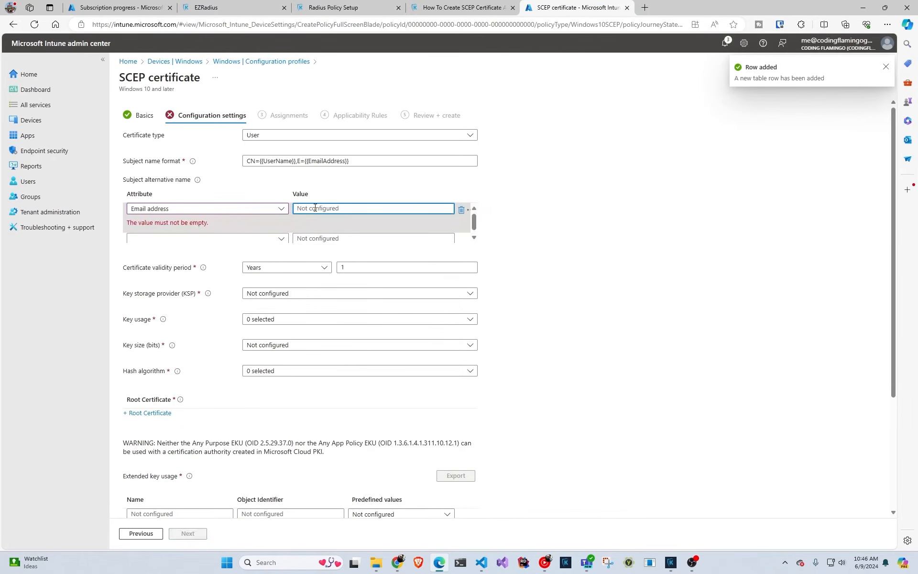
text({{)
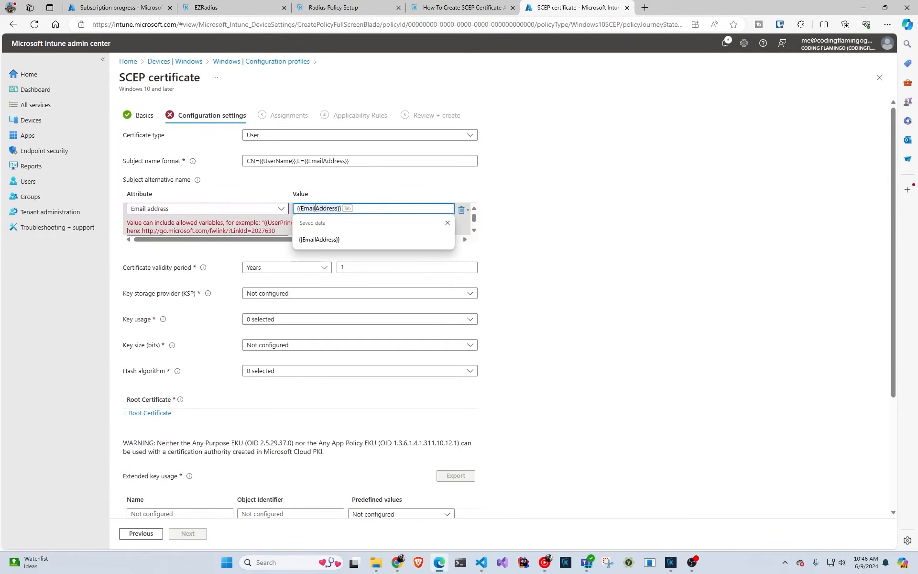
click(271, 224)
double_click(274, 223)
key(ctrl+c)
Enter {{UserPrincipalName}} as the Email address SAN value.
click(329, 208)
key(ctrl+a)
key(ctrl+v)
key(ctrl+a)
key(ctrl+c)
key(BackSpace)
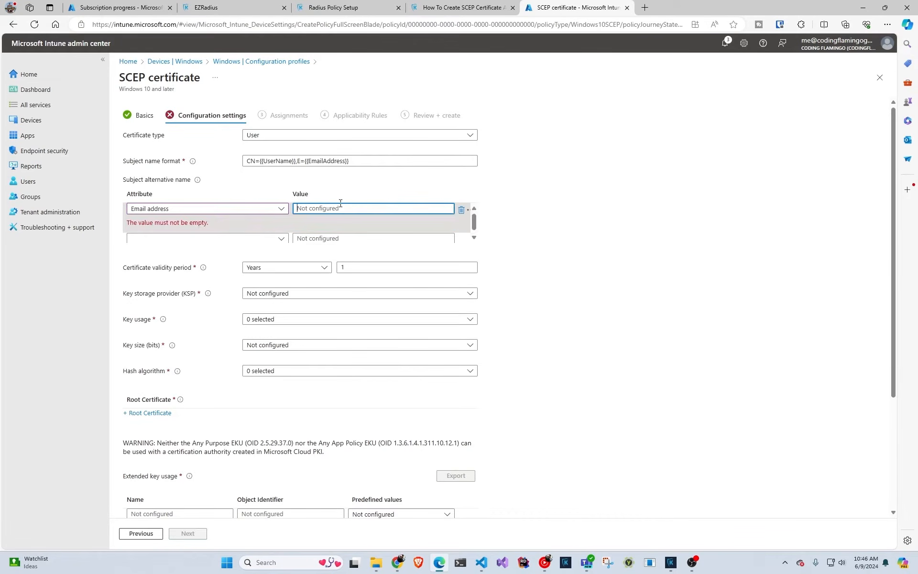
text({{)
key(ctrl+v)
text(}})
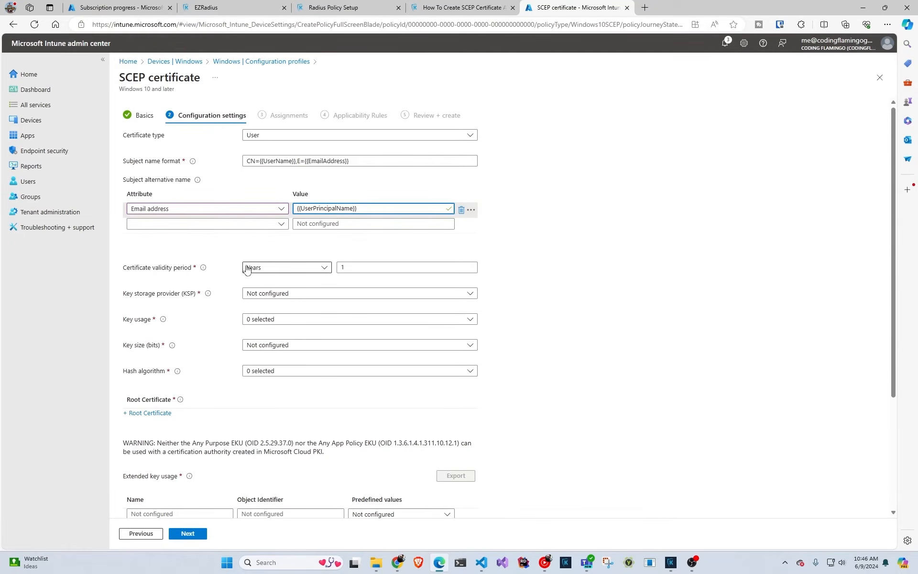
click(208, 241)
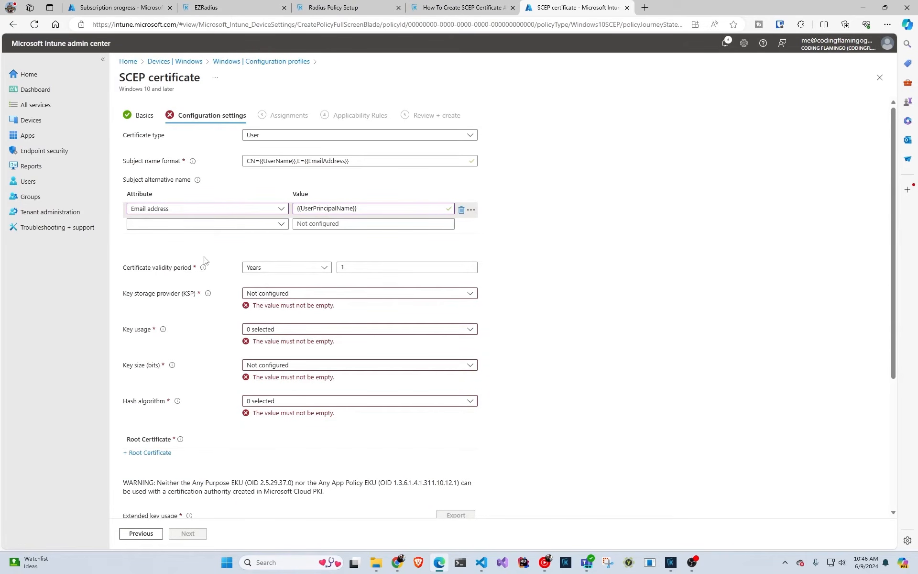
Use TPM-if-present key storage, Digital signature key usage, 2048-bit key size and SHA-2 hashing.
scroll(202, 276, down, 1)
mouse_move(204, 221)
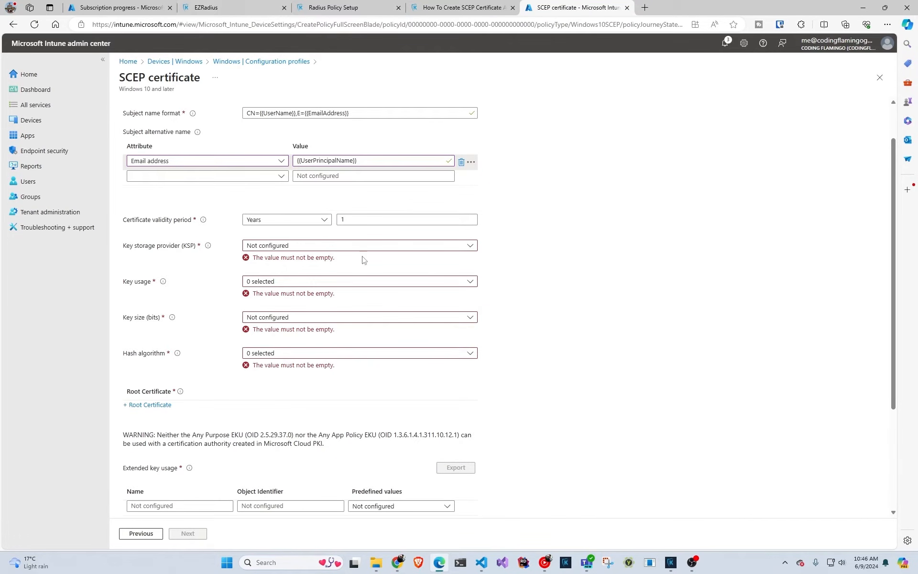
click(328, 249)
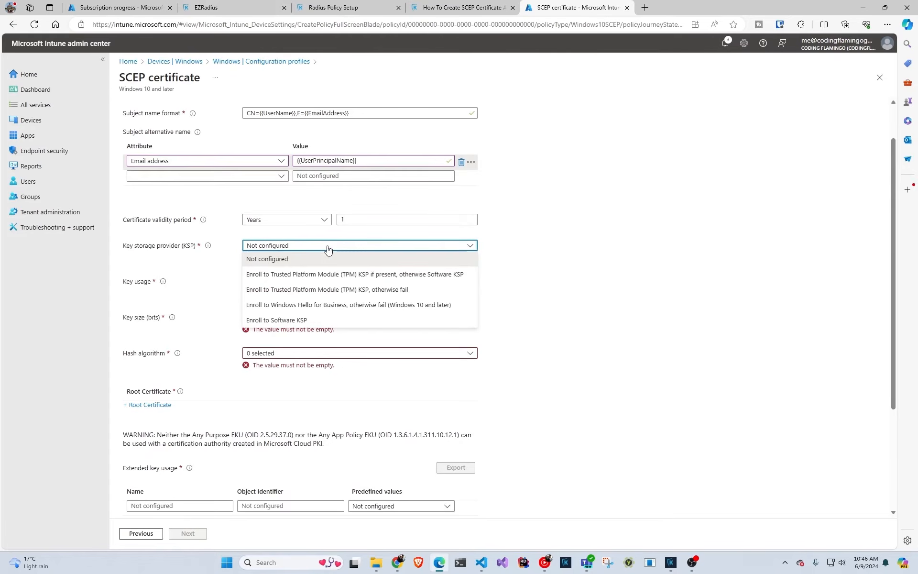
click(346, 278)
click(283, 271)
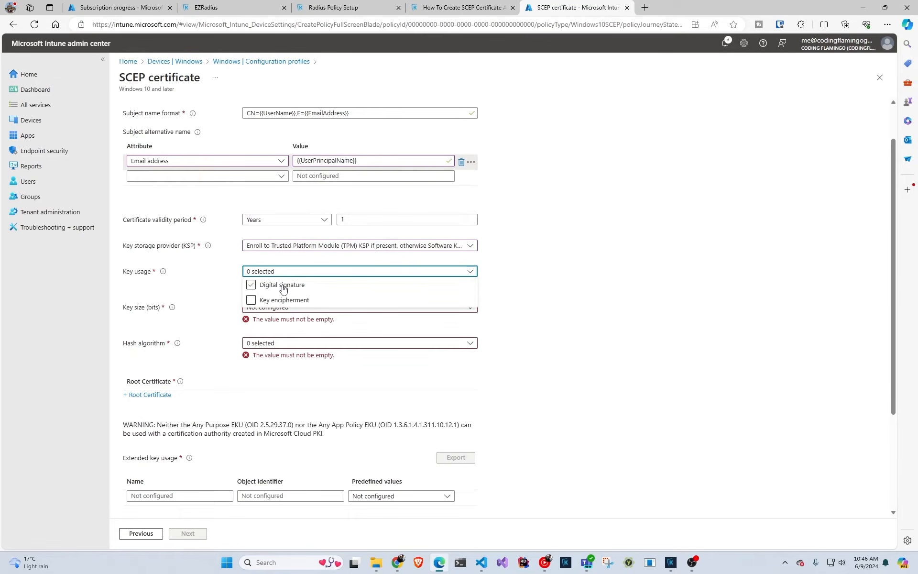
click(191, 289)
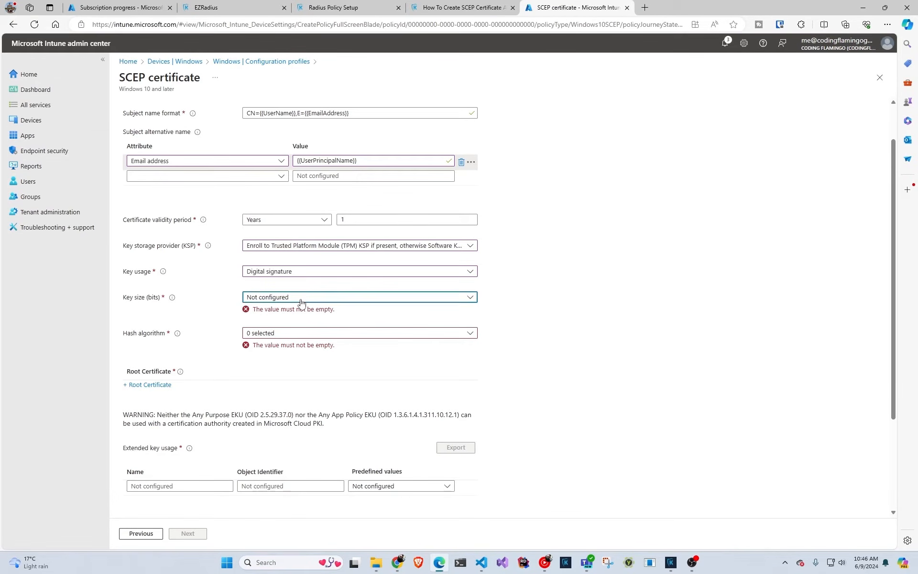
click(301, 302)
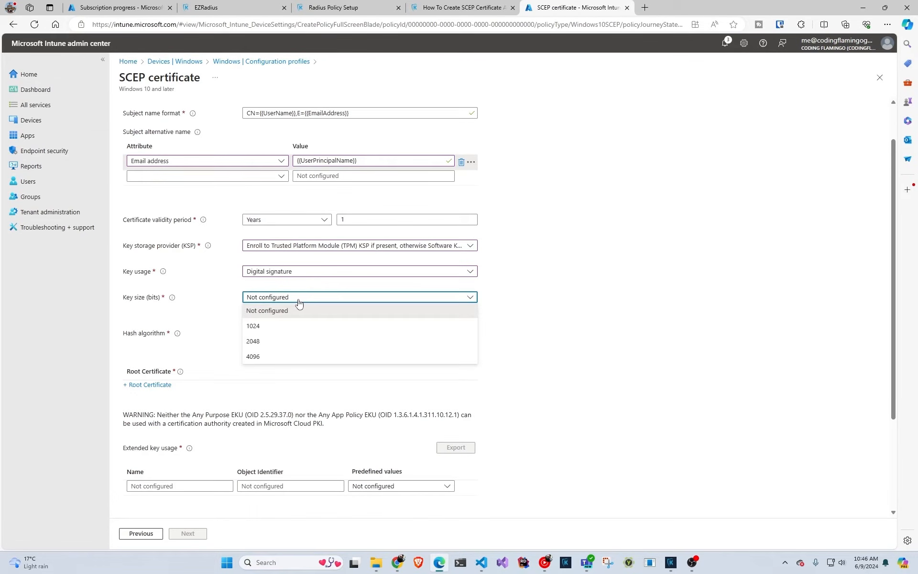
click(263, 342)
click(268, 324)
click(267, 351)
click(215, 333)
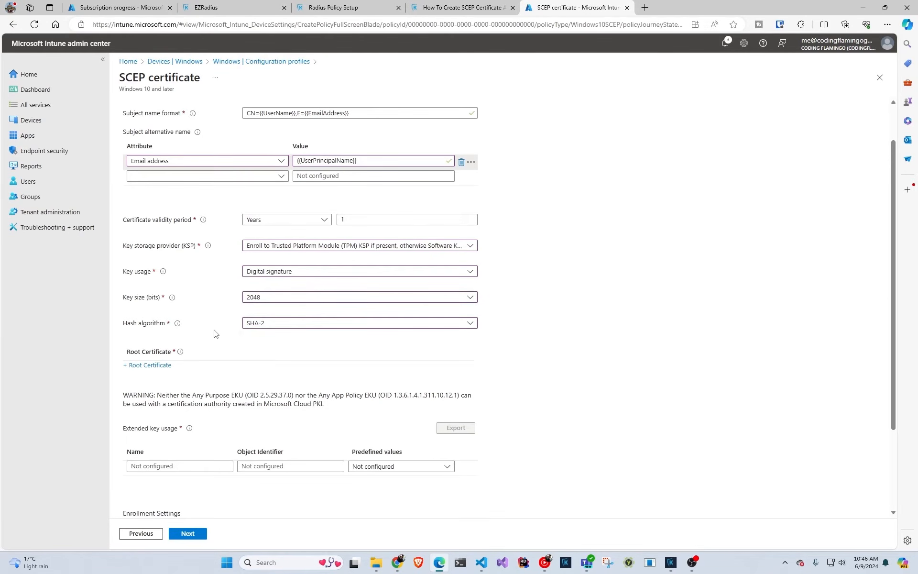
click(156, 365)
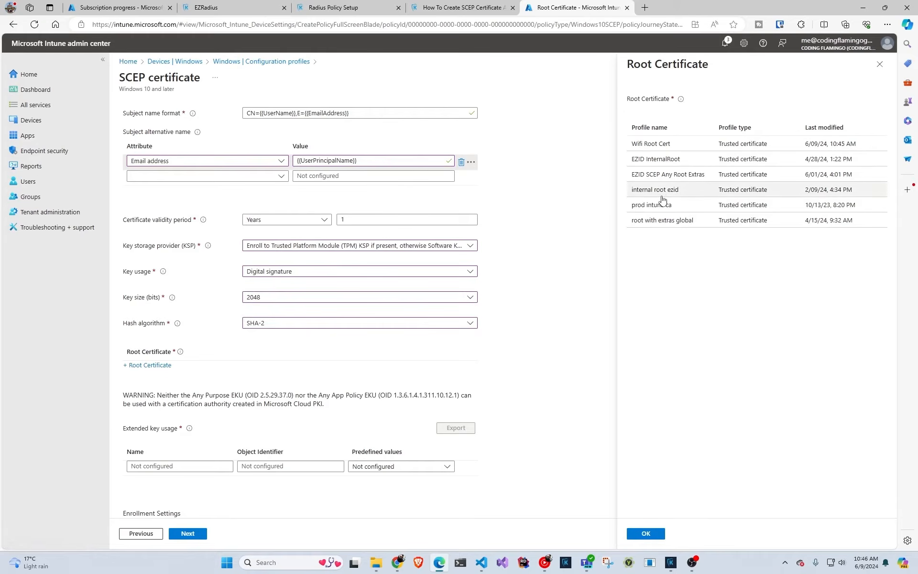
Select Wifi Root Cert as root certificate and add Client Authentication (1.3.6.1.5.5.7.3.2) EKU.
click(665, 143)
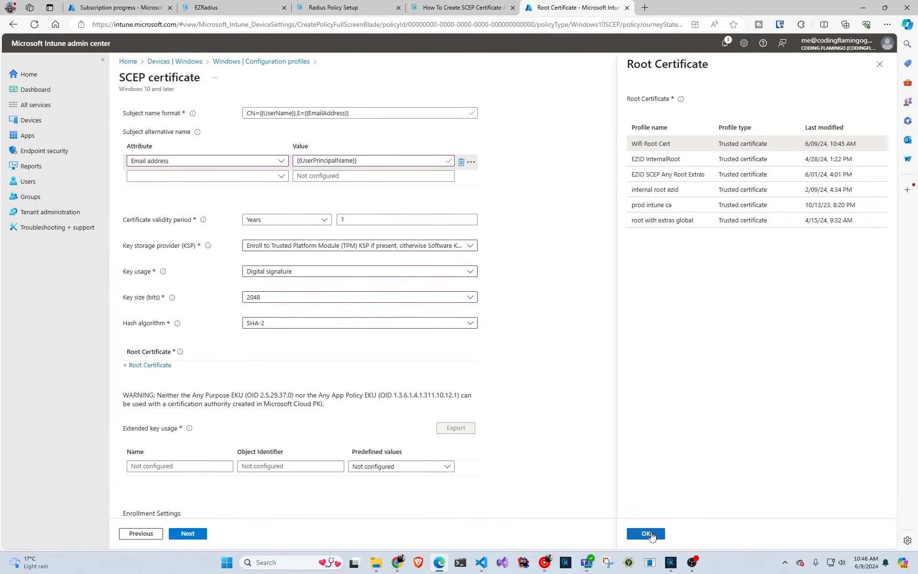
click(651, 535)
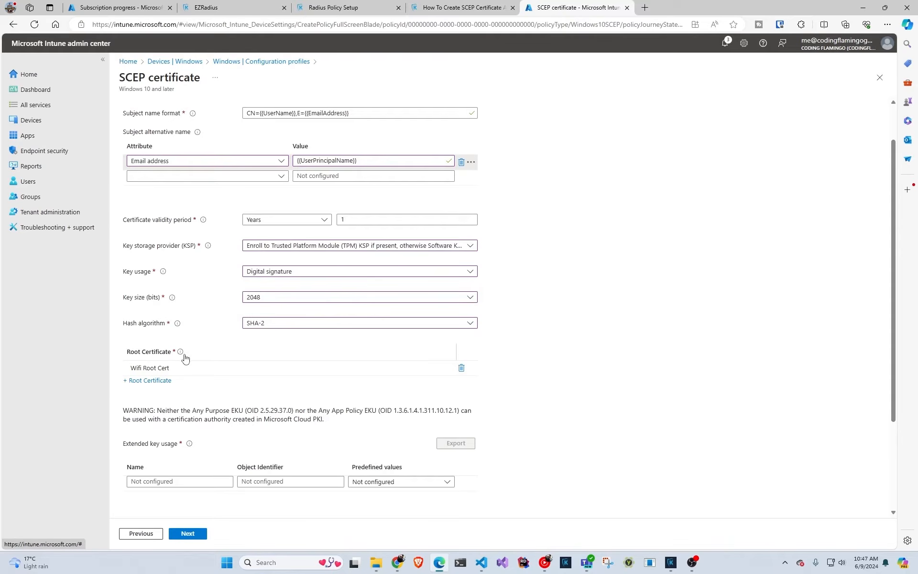
scroll(187, 362, down, 3)
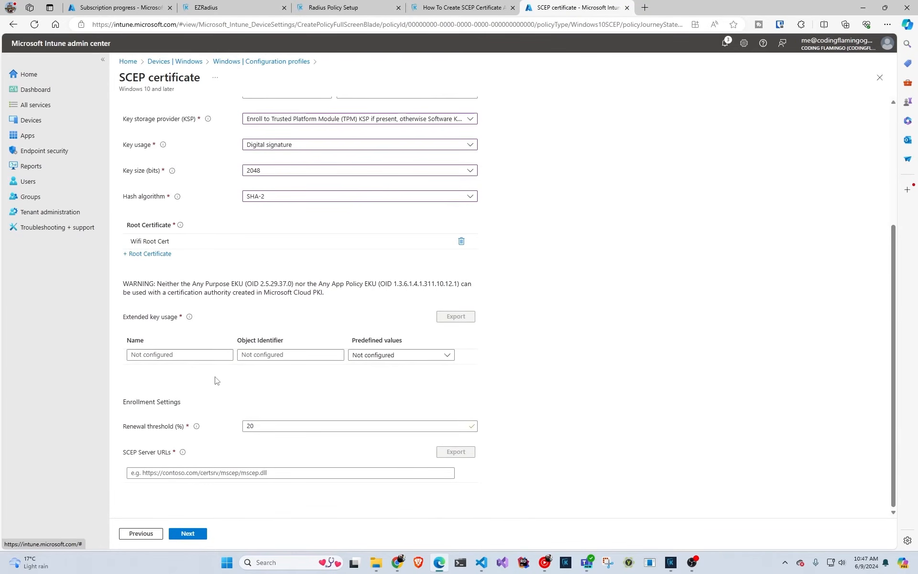
click(390, 355)
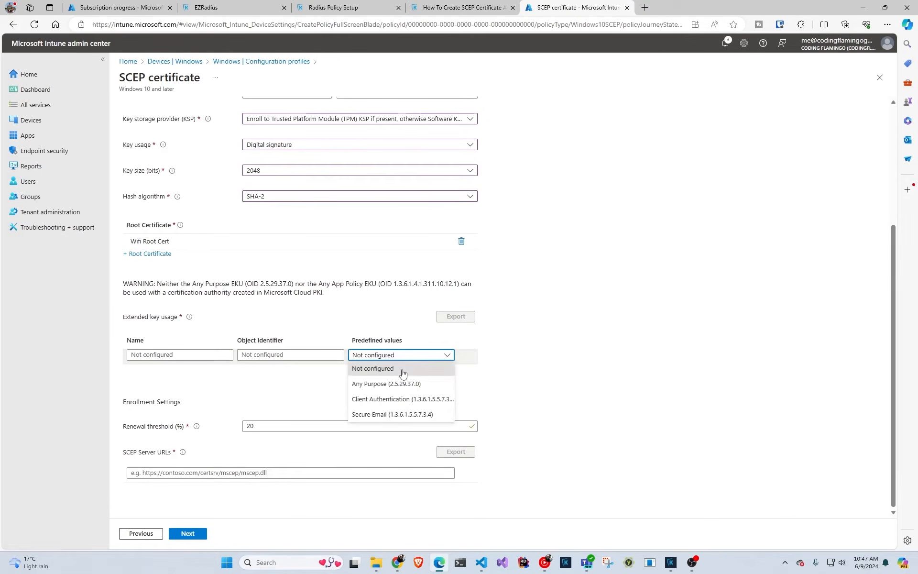
click(403, 399)
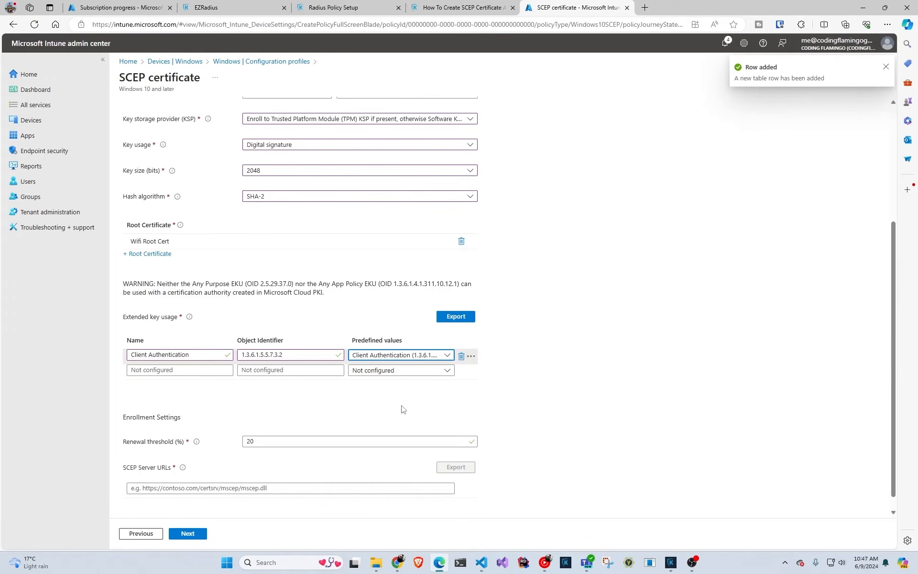
scroll(373, 391, down, 1)
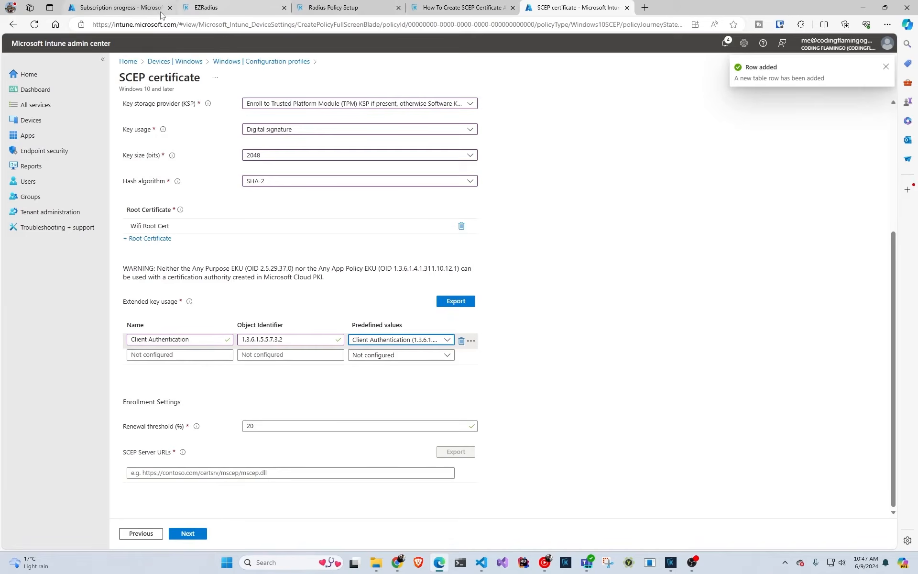
click(447, 9)
In portal.ezca.io, open the Wifi CA's issuance policy and copy its Intune SCEP URL.
click(443, 22)
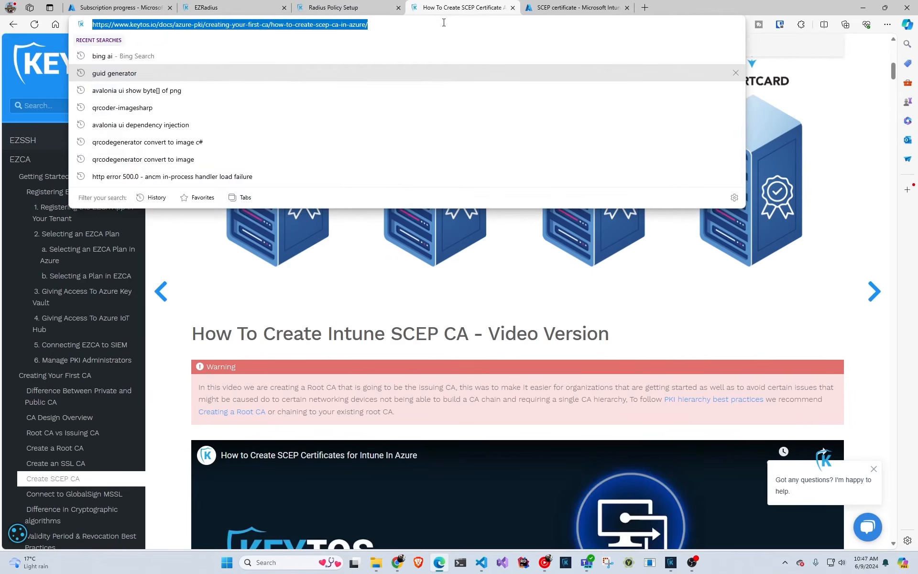
text(por)
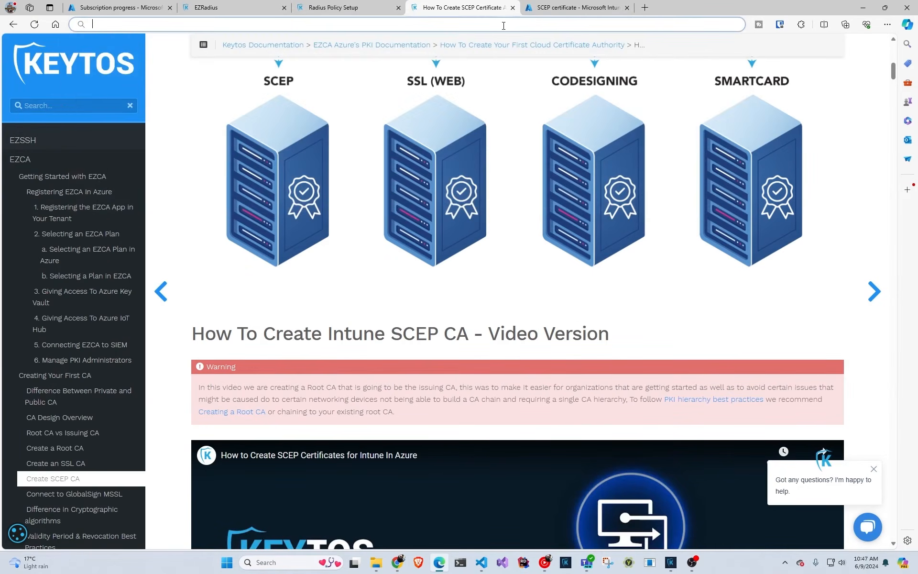
text(tal.e)
key(Return)
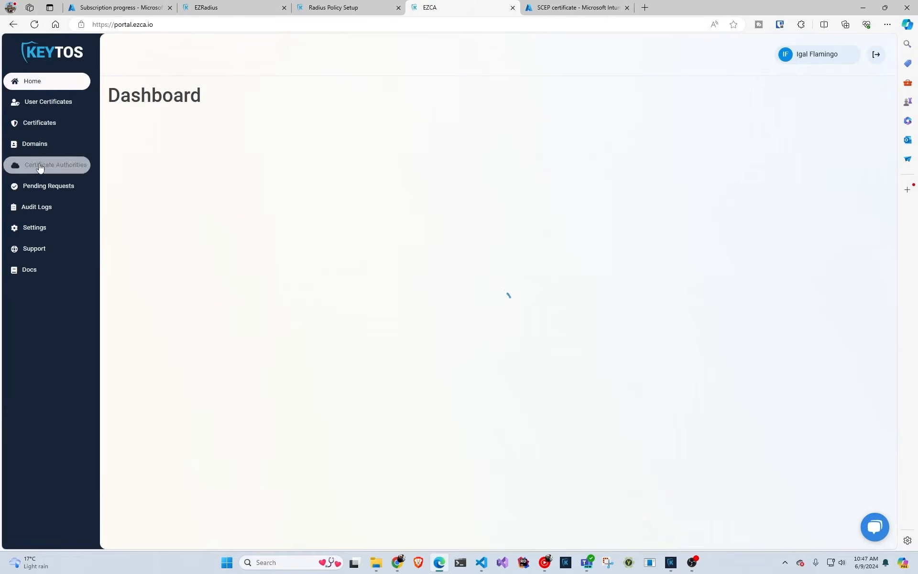
click(41, 164)
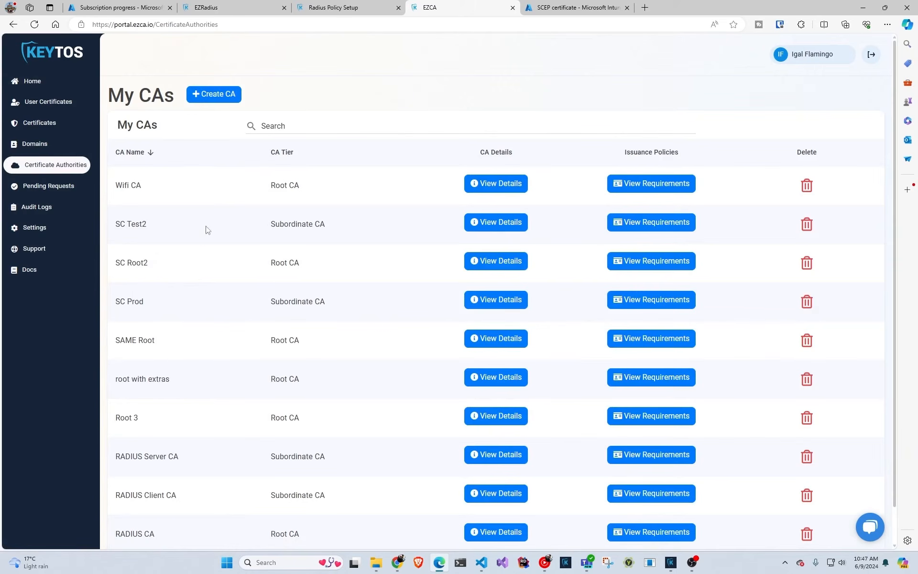
click(658, 186)
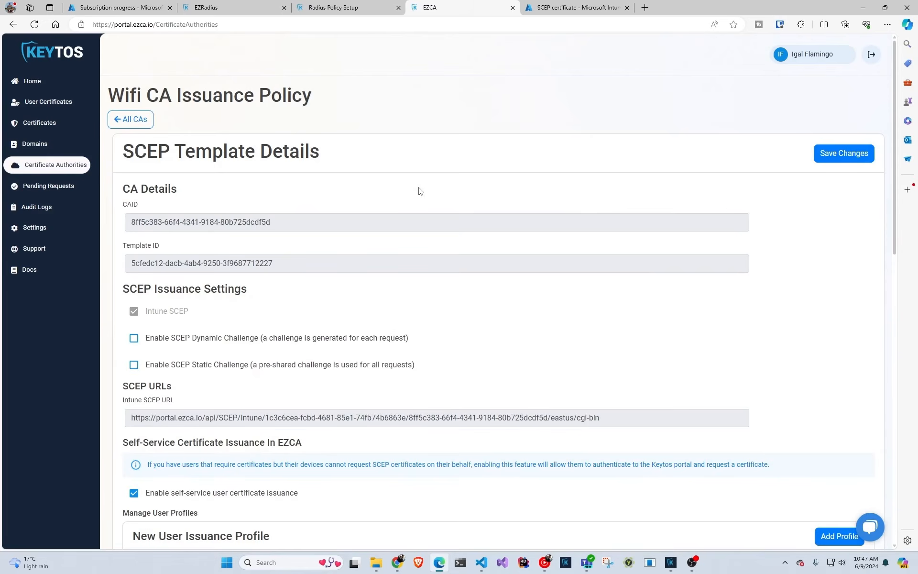
scroll(414, 196, down, 8)
scroll(404, 198, up, 4)
triple_click(325, 179)
key(ctrl+c)
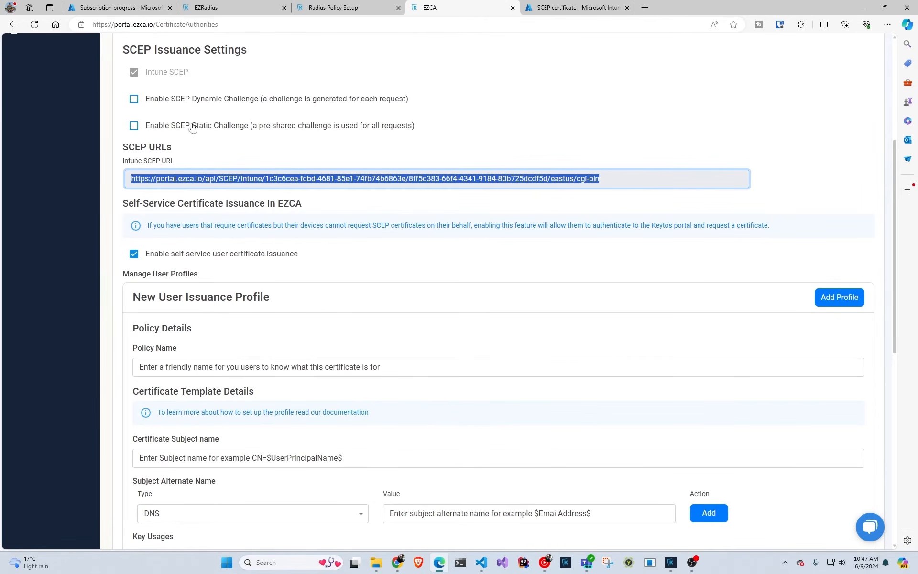
Paste the EZCA SCEP URL into the Students profile's SCEP Server URLs.
click(564, 7)
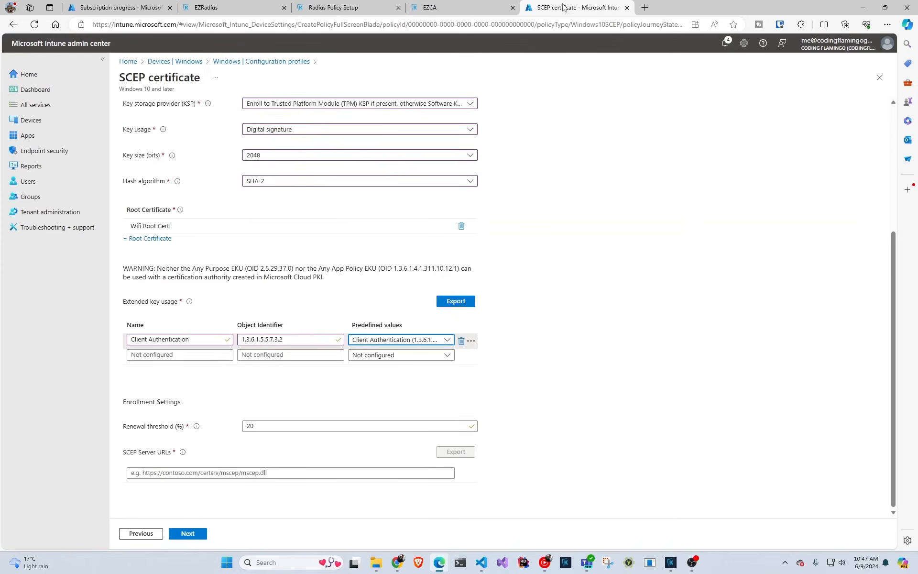
click(245, 472)
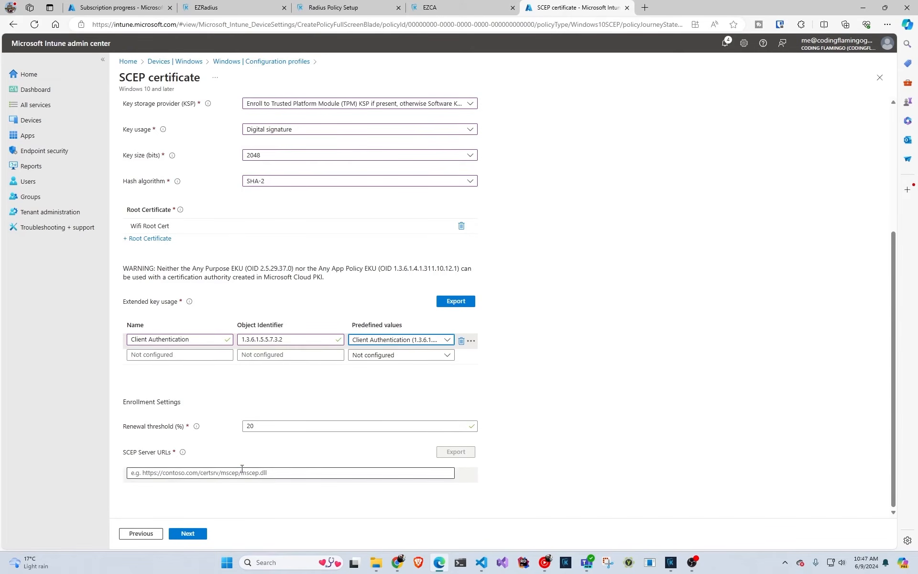
key(ctrl+v)
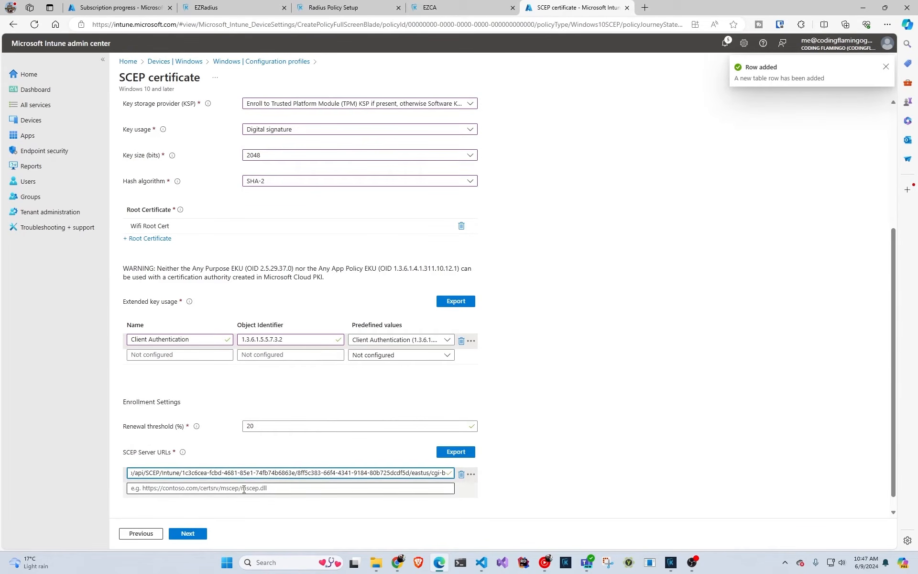
Assign the Students SCEP profile to all users and all devices, and create it.
click(193, 535)
click(201, 149)
click(246, 151)
click(190, 539)
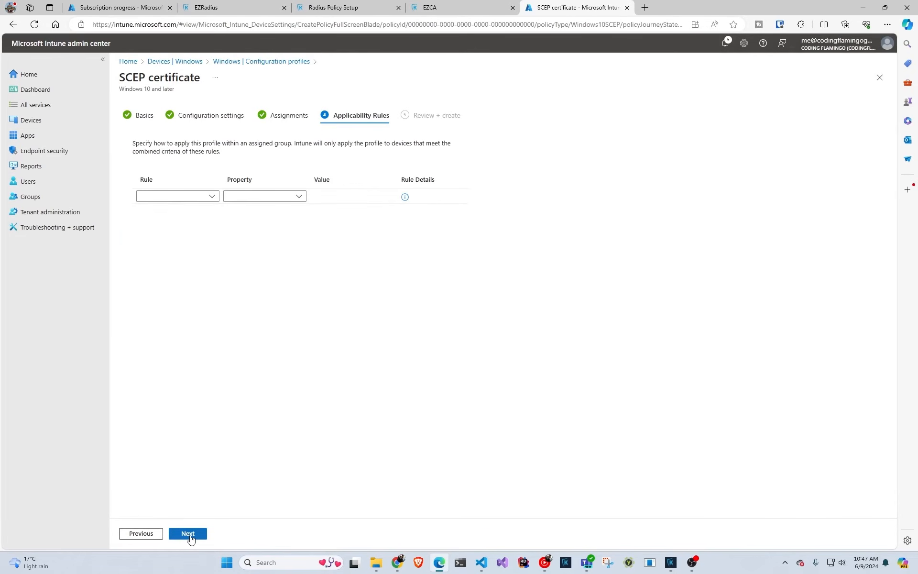
click(190, 536)
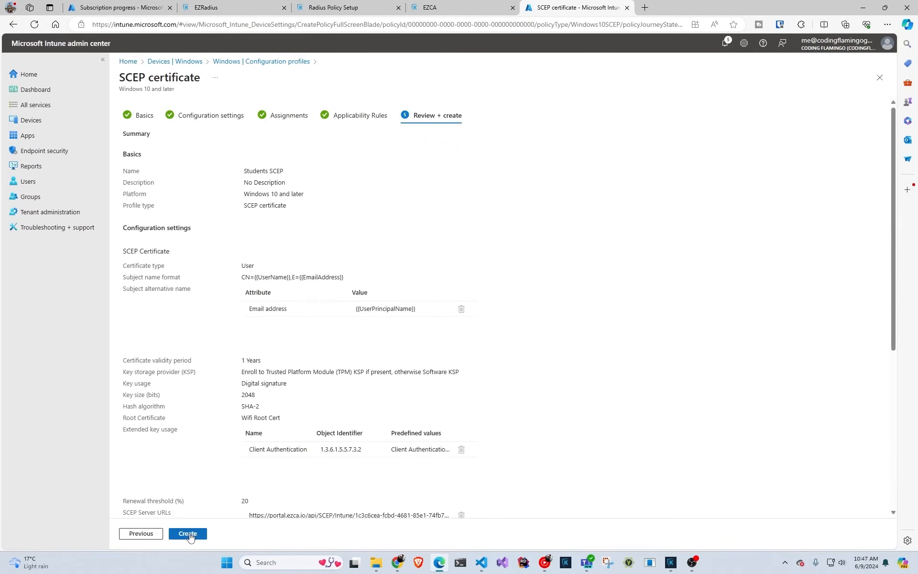
click(188, 533)
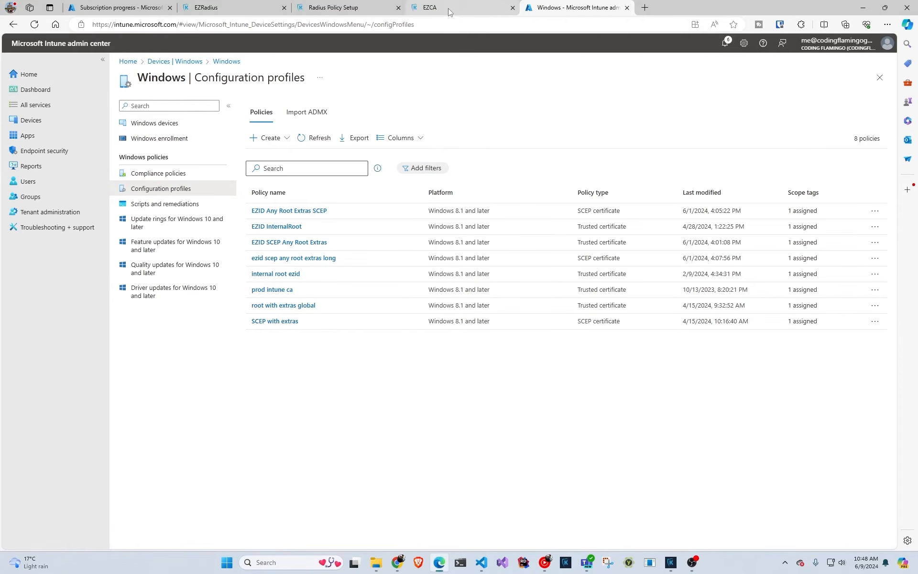
Start a new Windows 10 and later policy from the Wi-Fi template.
click(275, 140)
click(280, 156)
click(655, 109)
click(655, 122)
click(655, 136)
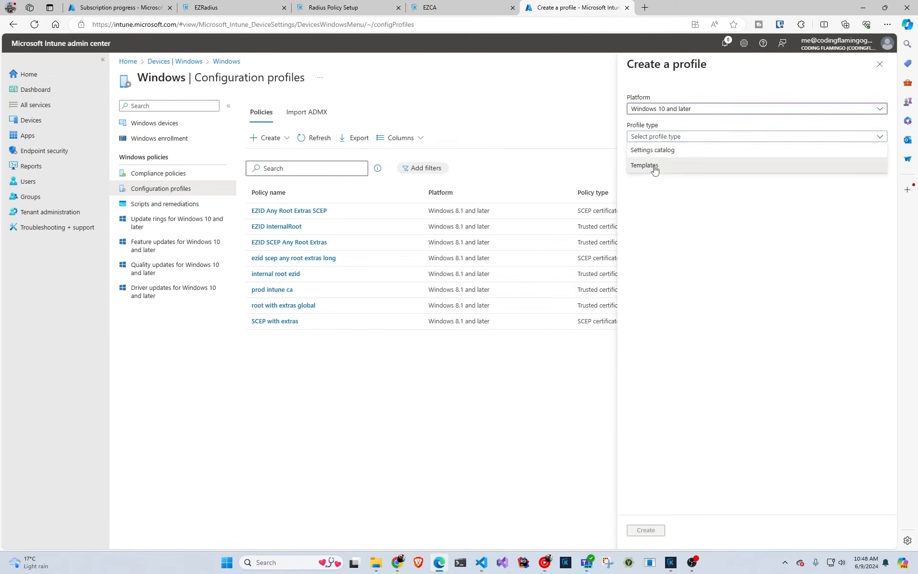
click(655, 166)
click(664, 187)
text(wi)
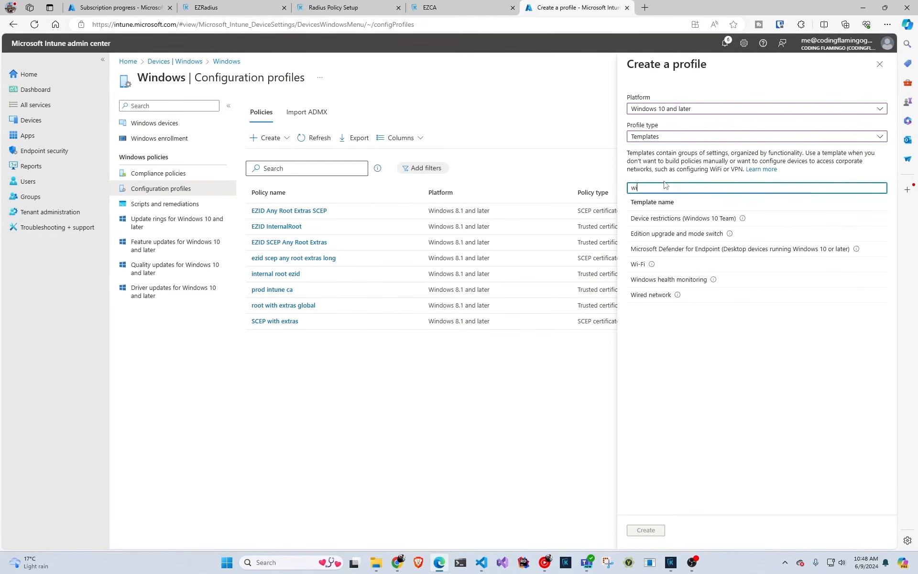
click(640, 264)
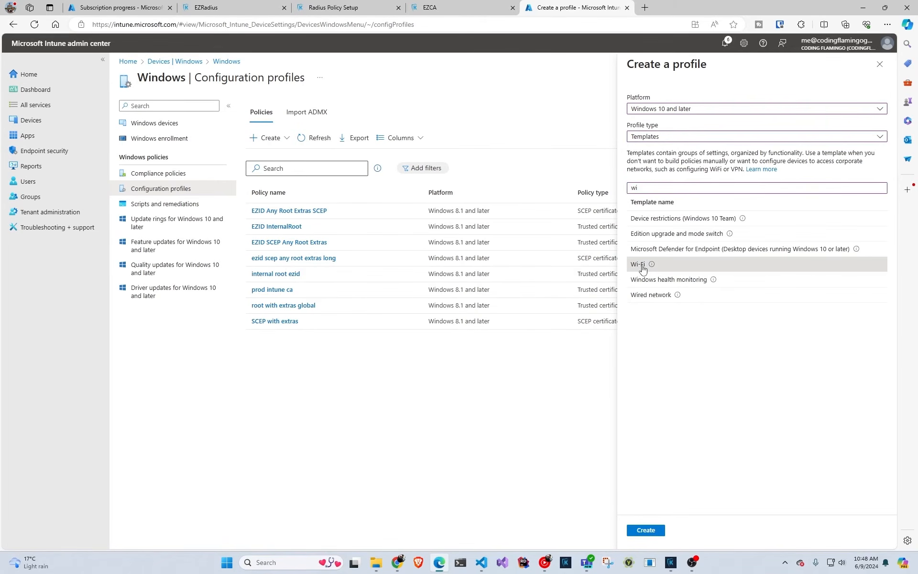
click(646, 530)
Name the Wi-Fi profile 'School Wifi' and continue to configuration settings.
click(363, 134)
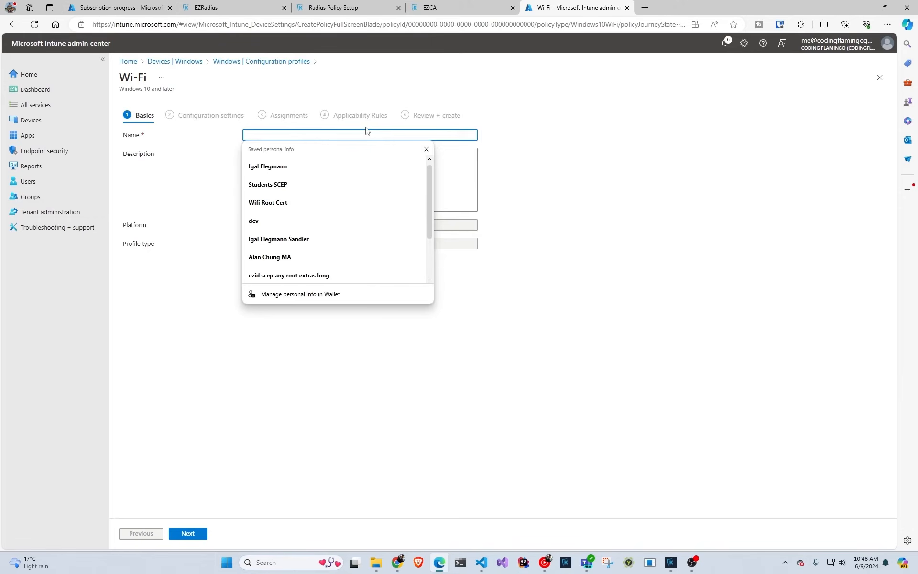
text(School Wifi)
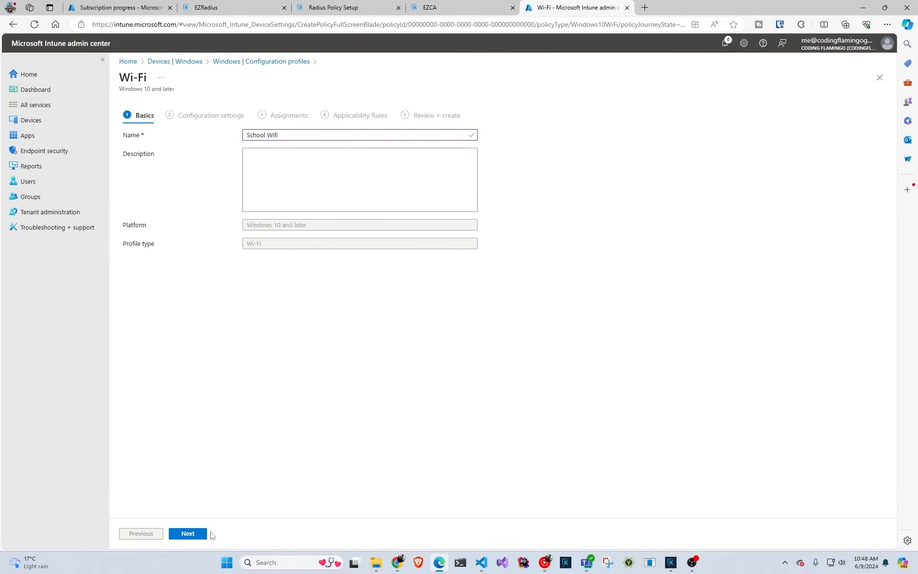
click(196, 534)
Make it Enterprise Wi-Fi with SSID and connection name 'keytos-test-vidoe', connecting automatically.
click(277, 135)
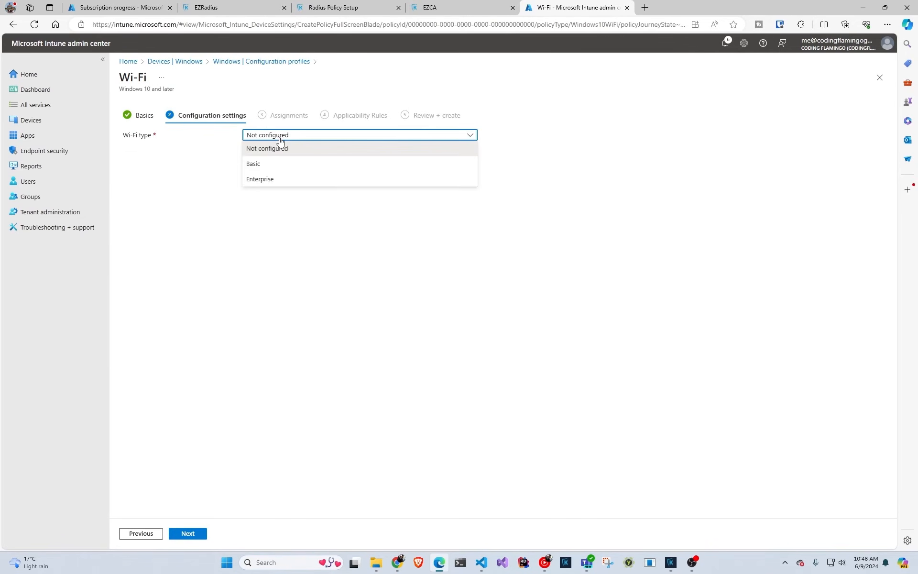
click(280, 179)
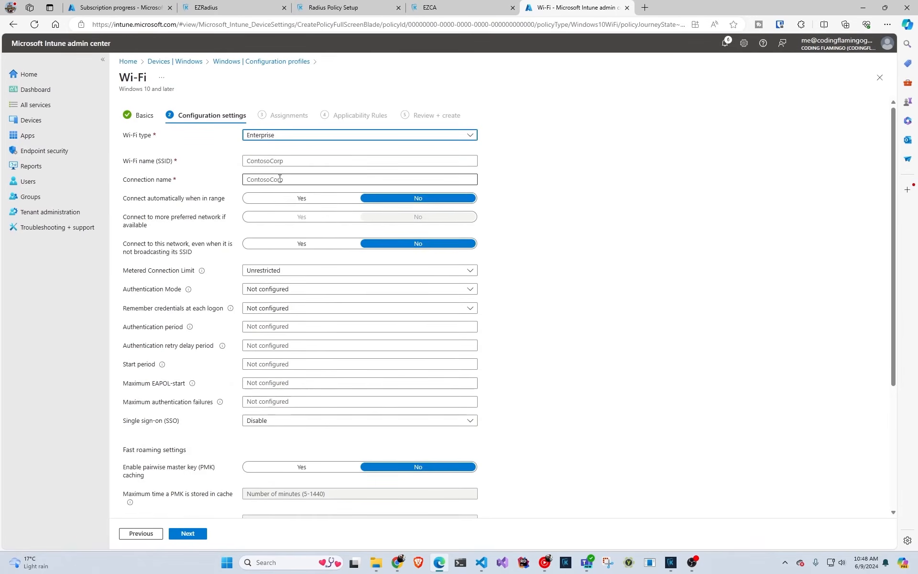
click(280, 161)
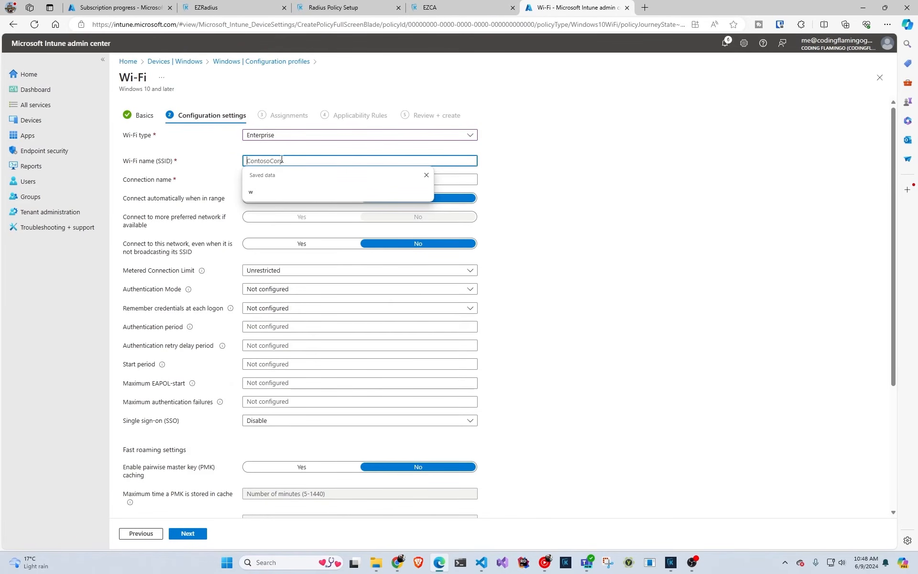
text(keyto)
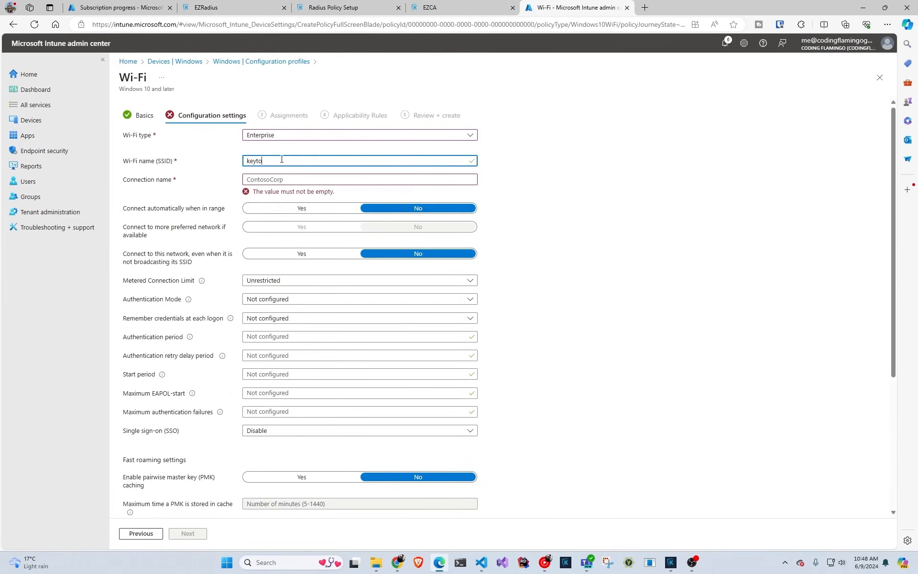
text(s-test-vidoe)
click(246, 182)
triple_click(270, 160)
key(ctrl+c)
click(253, 179)
key(ctrl+v)
click(214, 189)
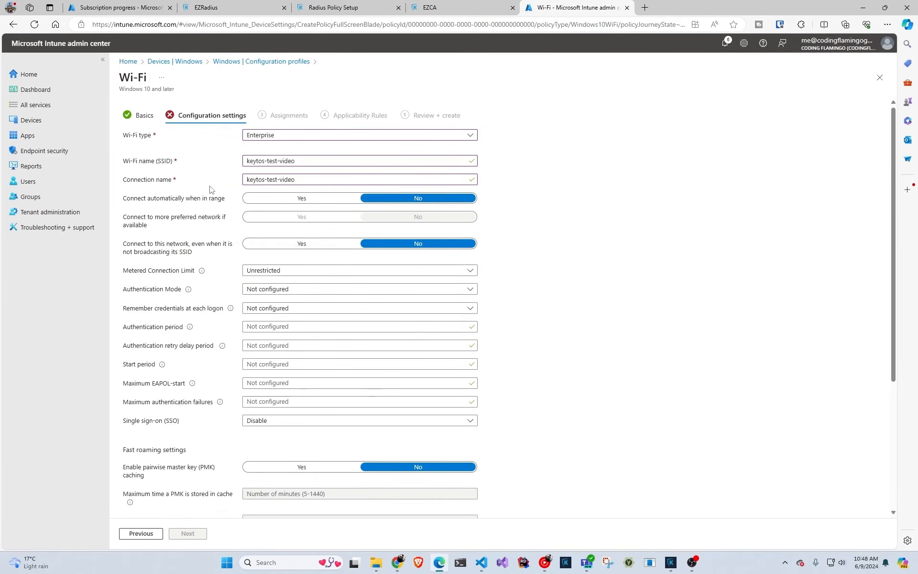
click(269, 200)
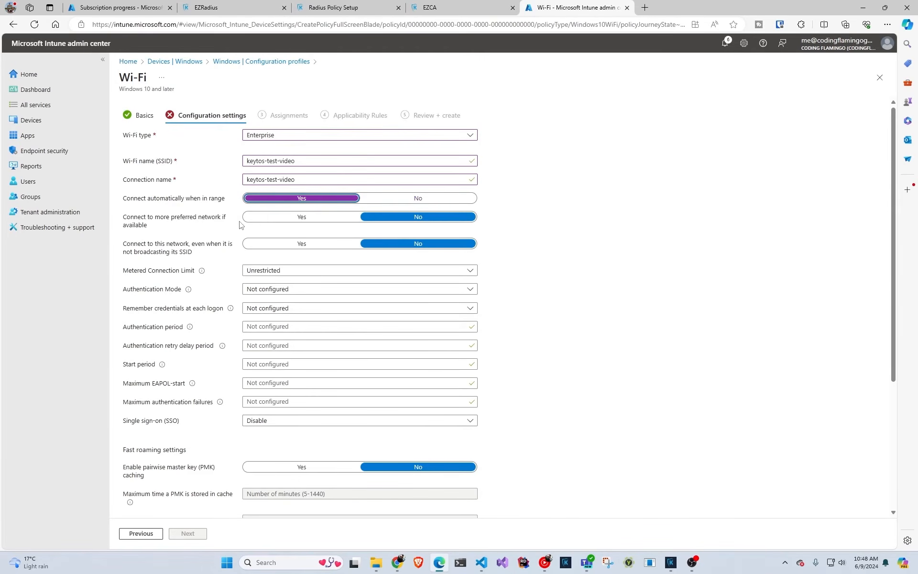
Set the authentication mode to User and the EAP type to EAP - TLS.
scroll(240, 224, down, 2)
scroll(234, 225, down, 1)
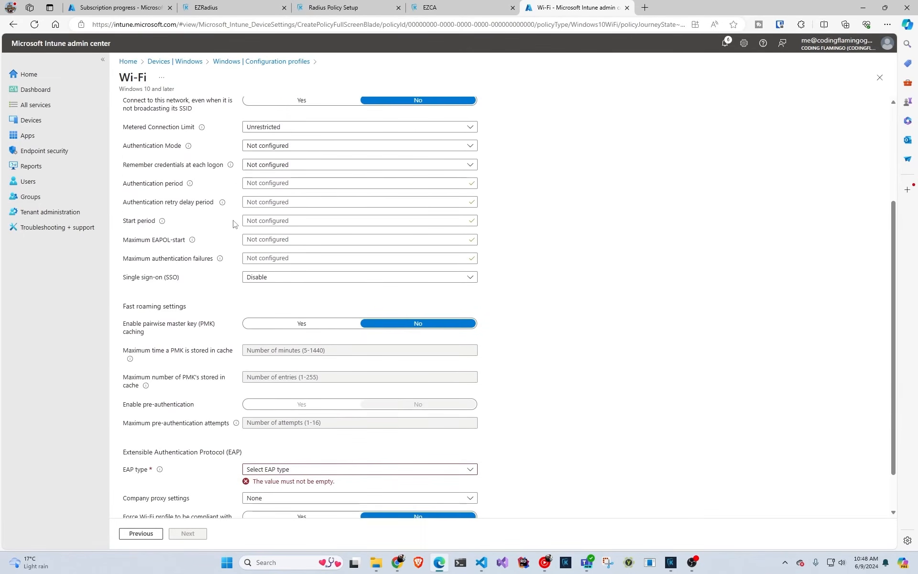
scroll(234, 221, down, 1)
scroll(234, 220, up, 1)
click(279, 145)
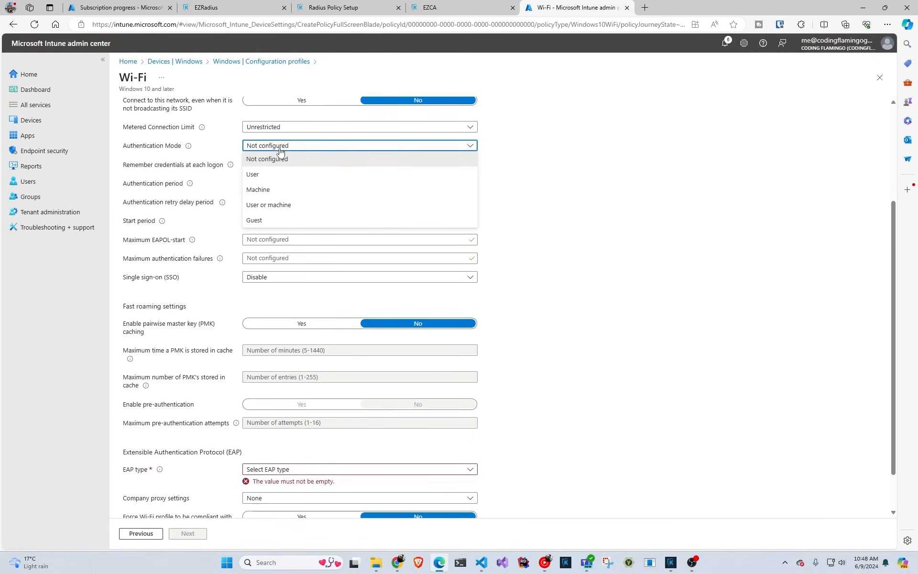
click(267, 176)
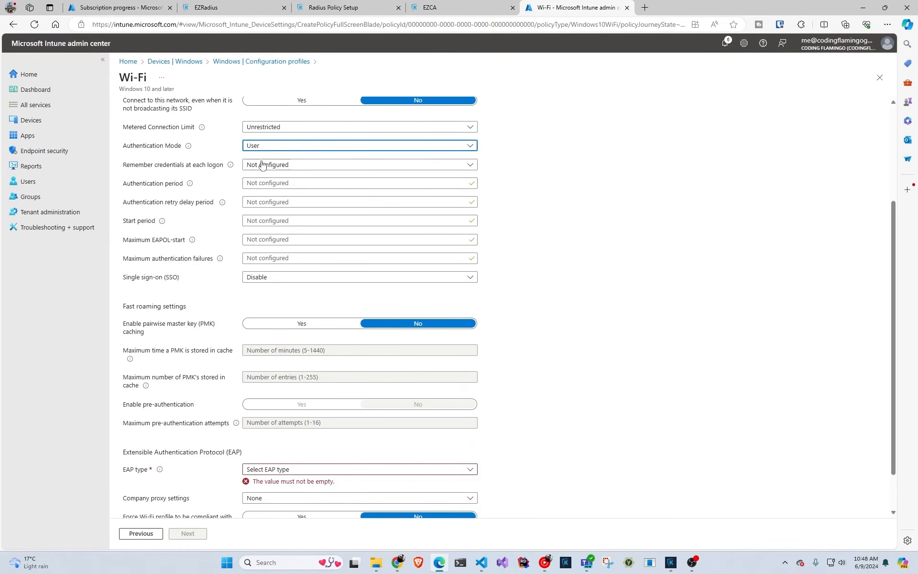
scroll(255, 172, down, 2)
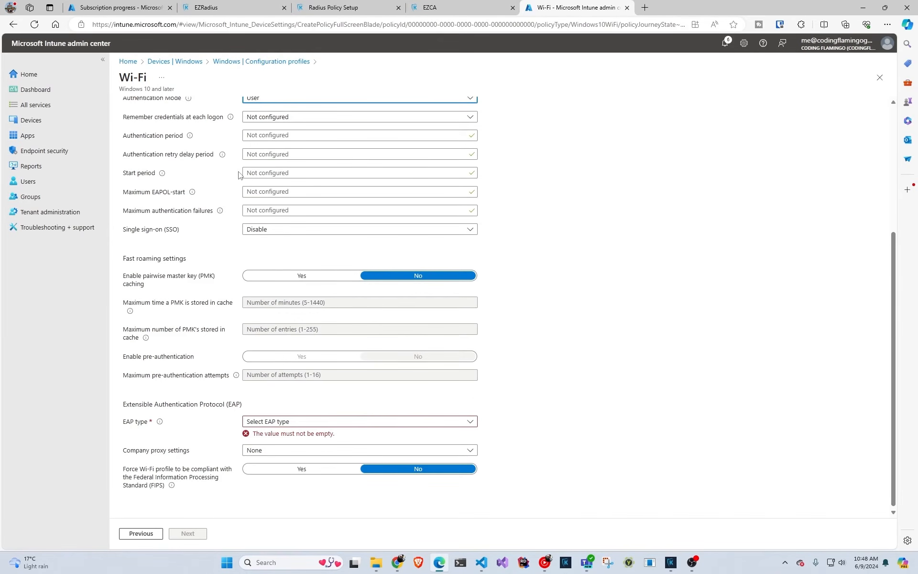
click(254, 209)
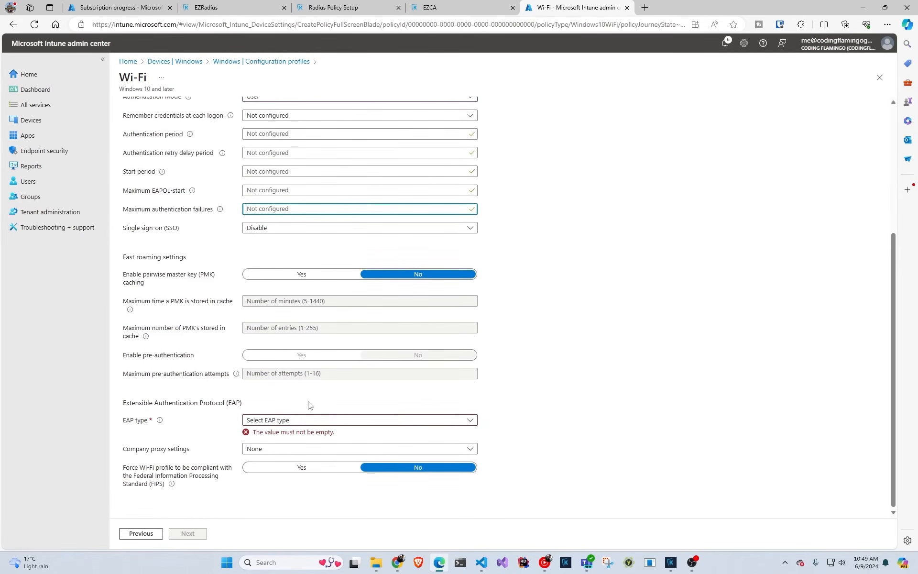
click(288, 422)
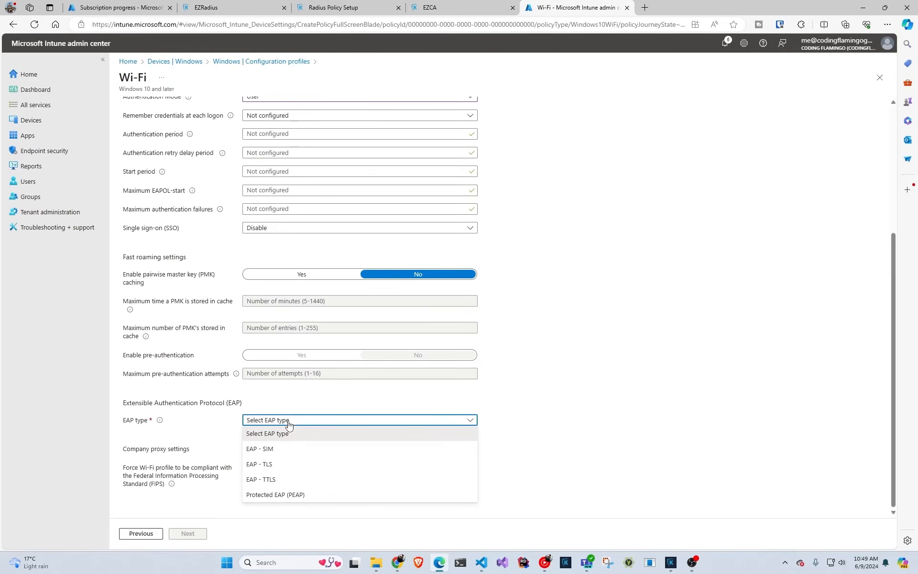
click(266, 463)
scroll(271, 442, down, 3)
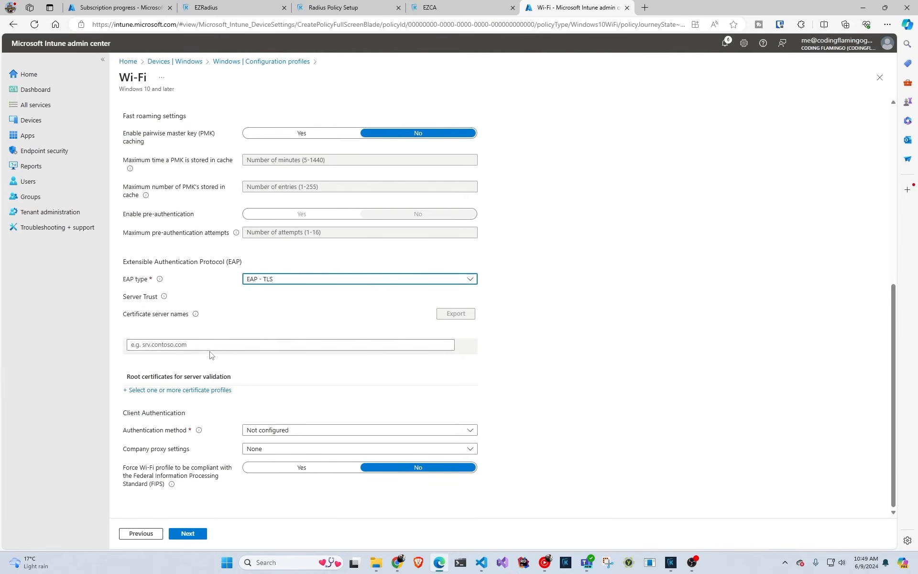
Select Wifi Root Cert as the trusted root certificate for server validation.
click(213, 390)
click(635, 143)
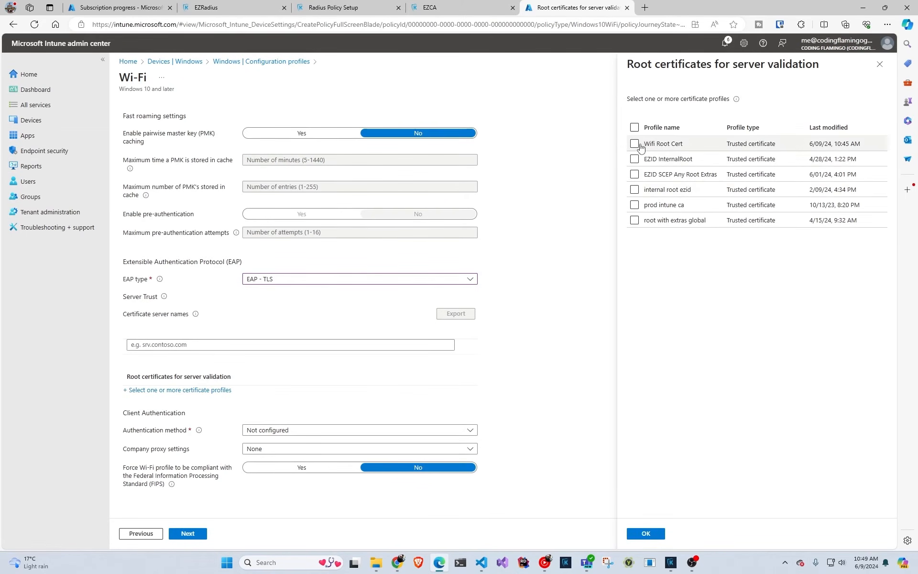
click(646, 533)
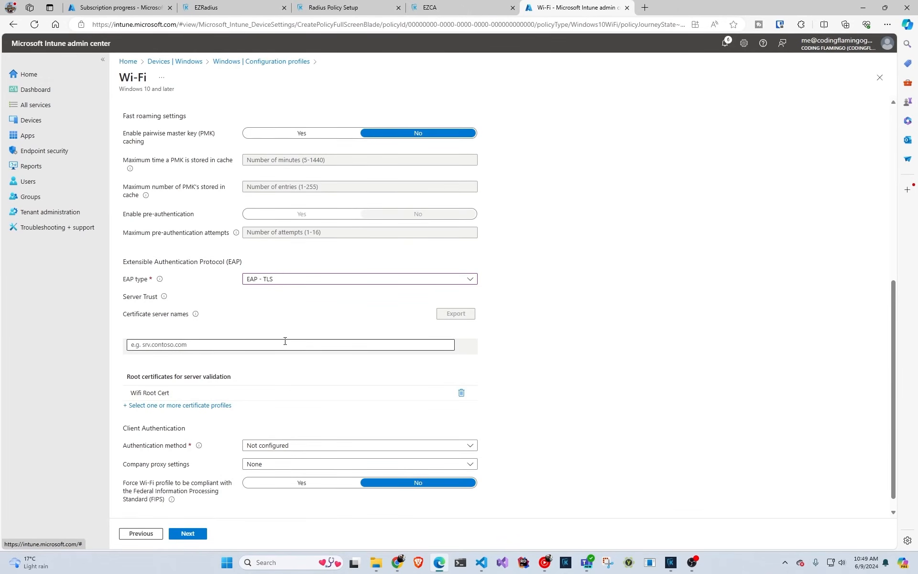
Set client authentication to SCEP certificate using the Students SCEP profile, then continue to Assignments.
scroll(263, 359, down, 1)
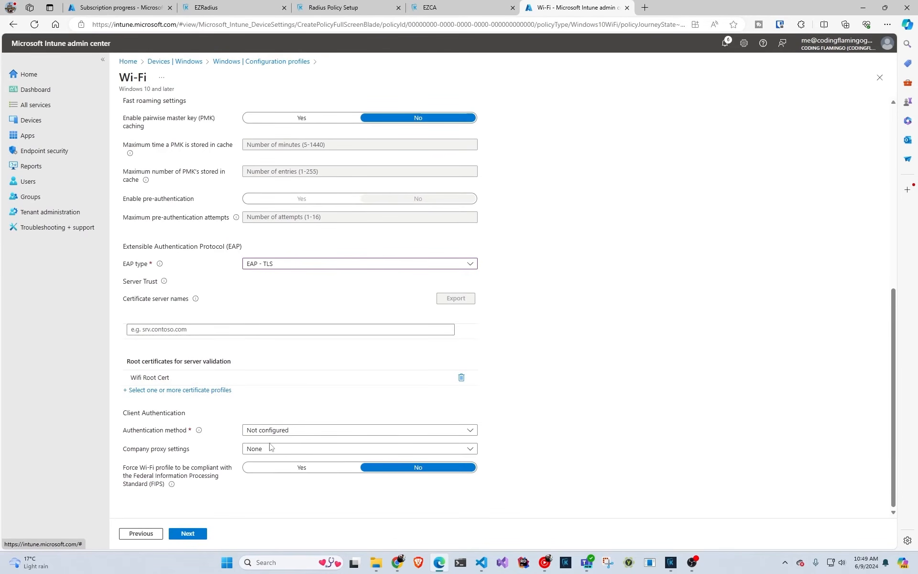
click(289, 431)
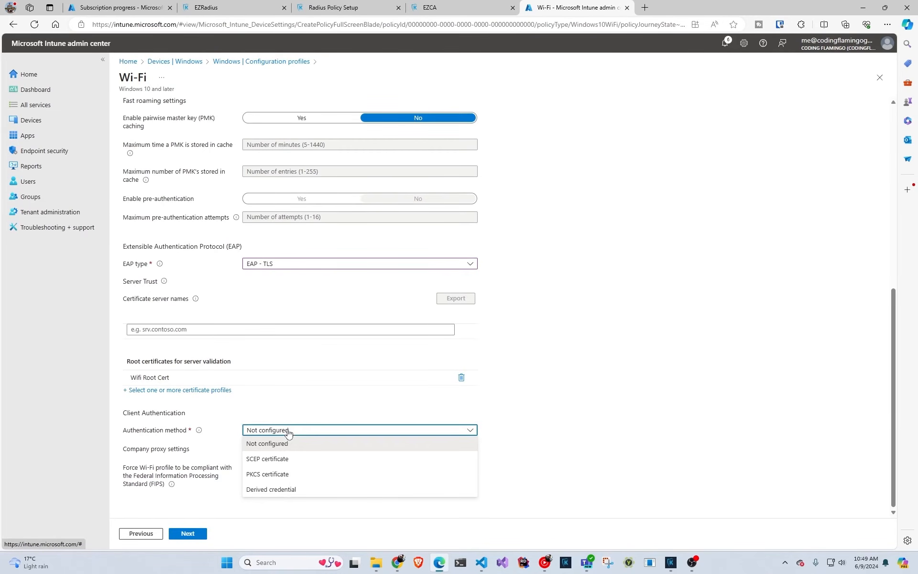
click(294, 459)
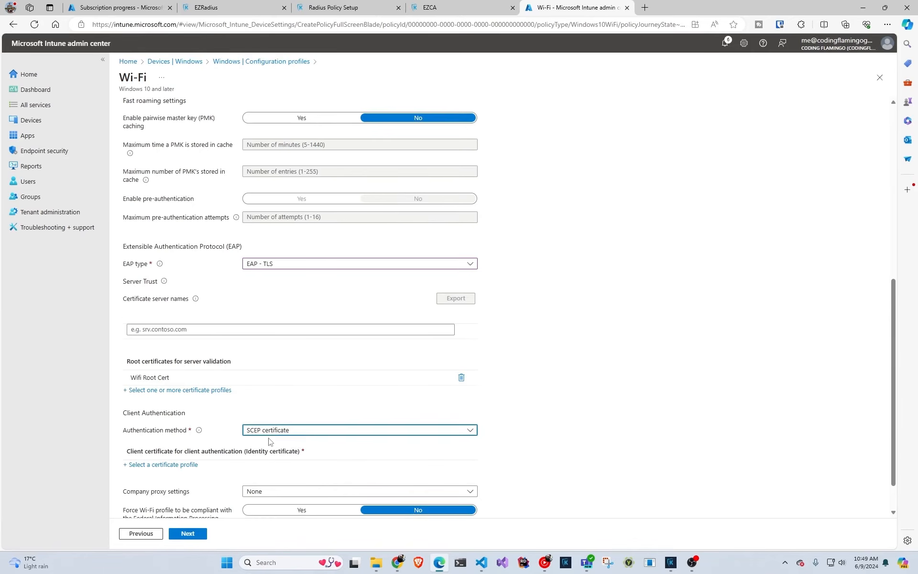
scroll(271, 440, down, 1)
click(163, 422)
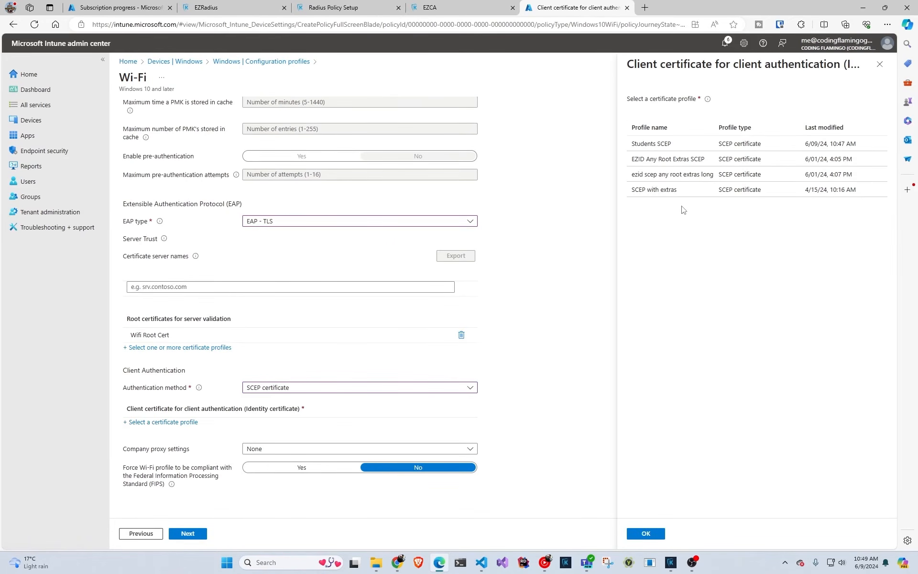
click(676, 146)
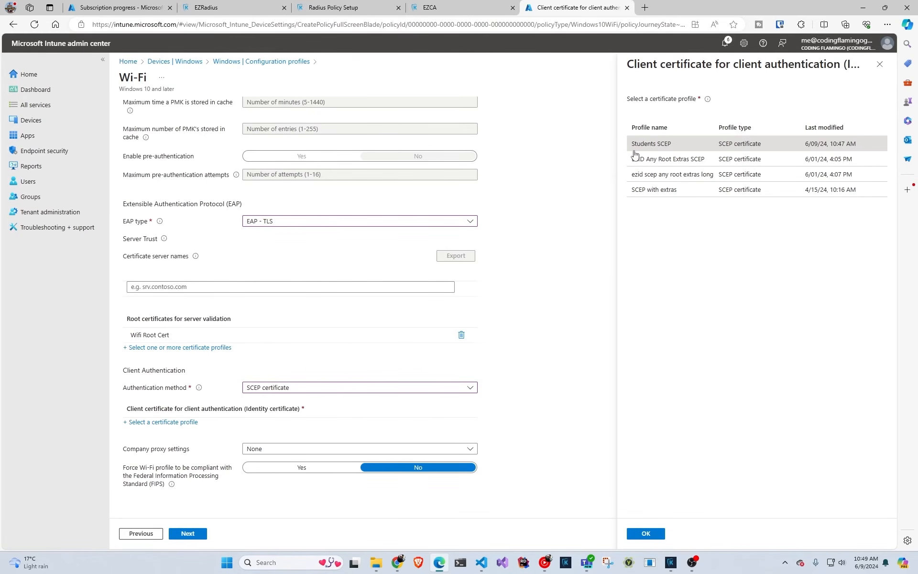
click(645, 533)
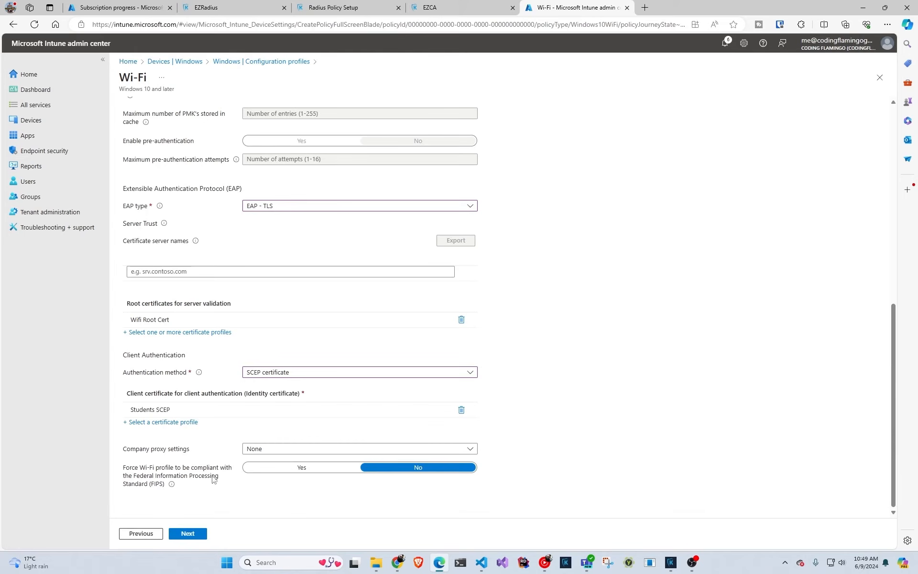
click(198, 533)
Assign the School Wifi profile to all users and all devices, then create it.
click(220, 150)
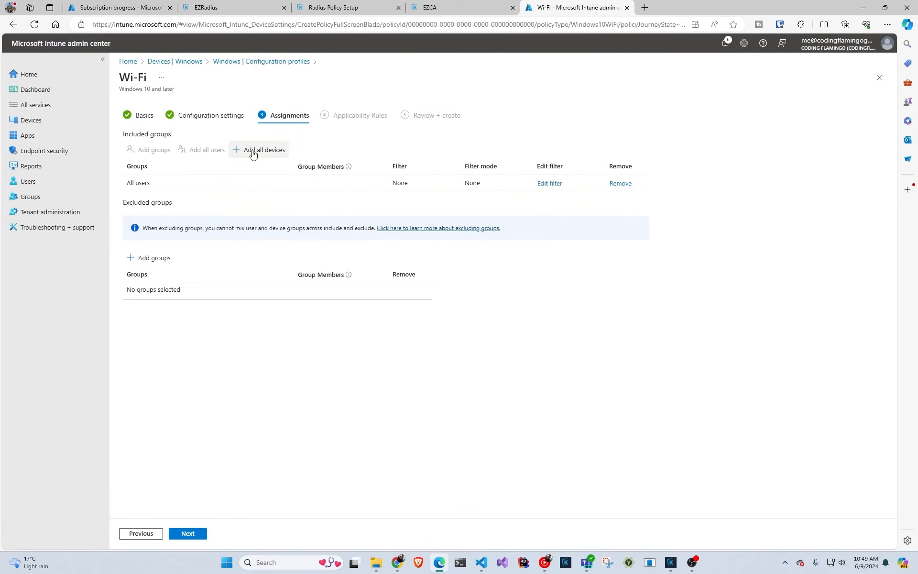
click(254, 150)
click(191, 534)
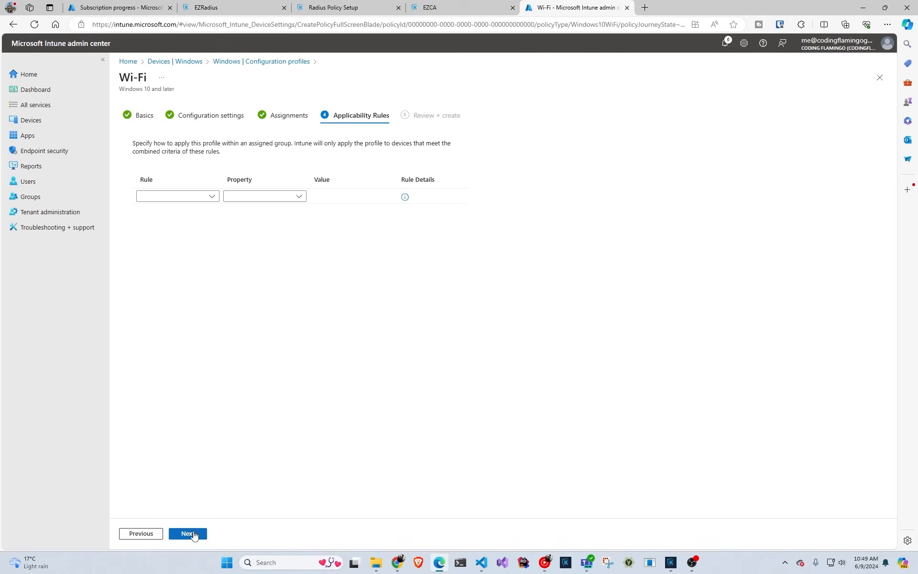
click(189, 534)
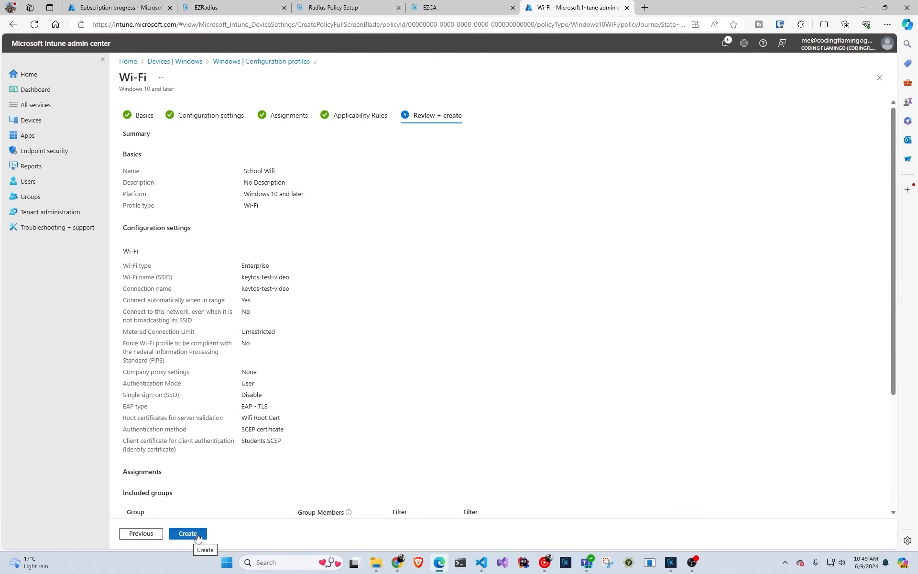
click(197, 535)
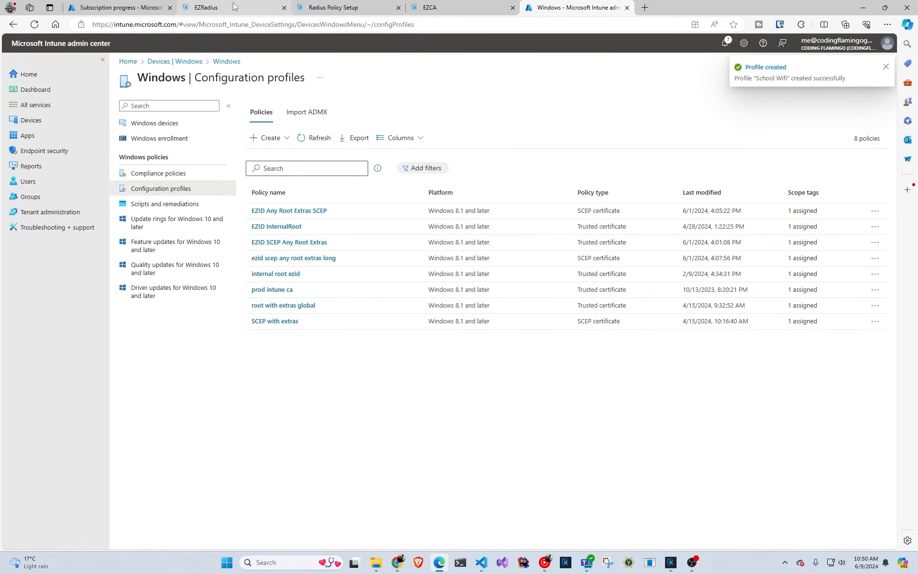
mouse_move(233, 7)
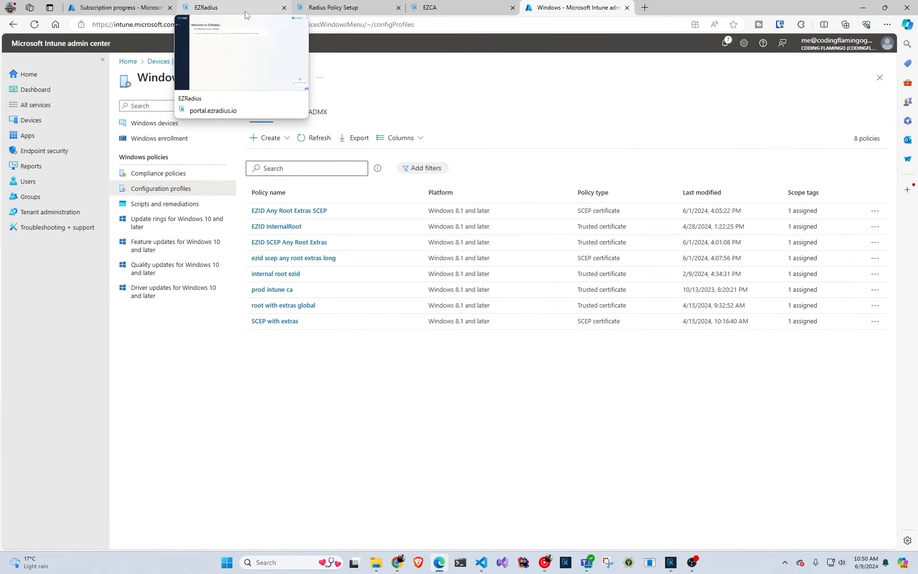
In EZCA, name the new user issuance profile Student-Wifi.
click(428, 9)
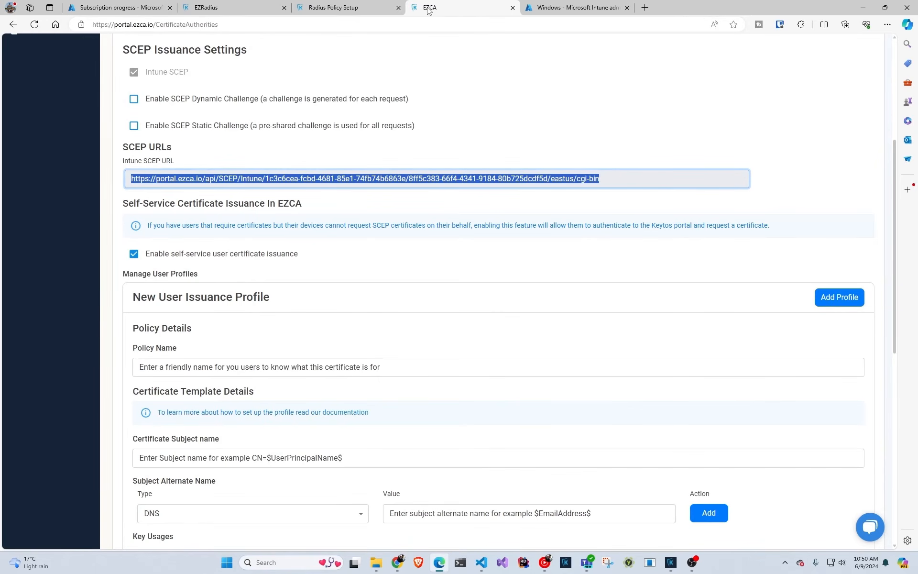
scroll(383, 213, down, 5)
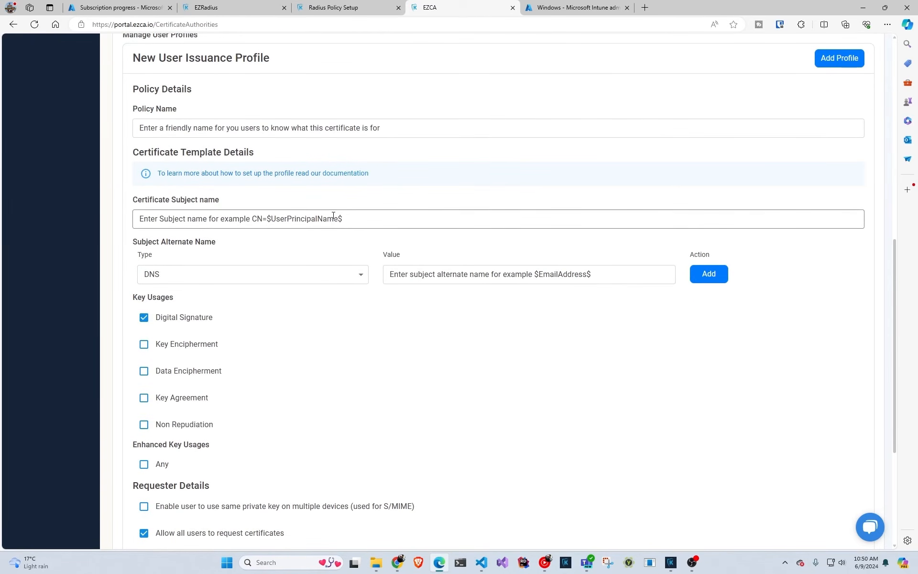
click(333, 217)
click(279, 128)
text(Student-Wifi)
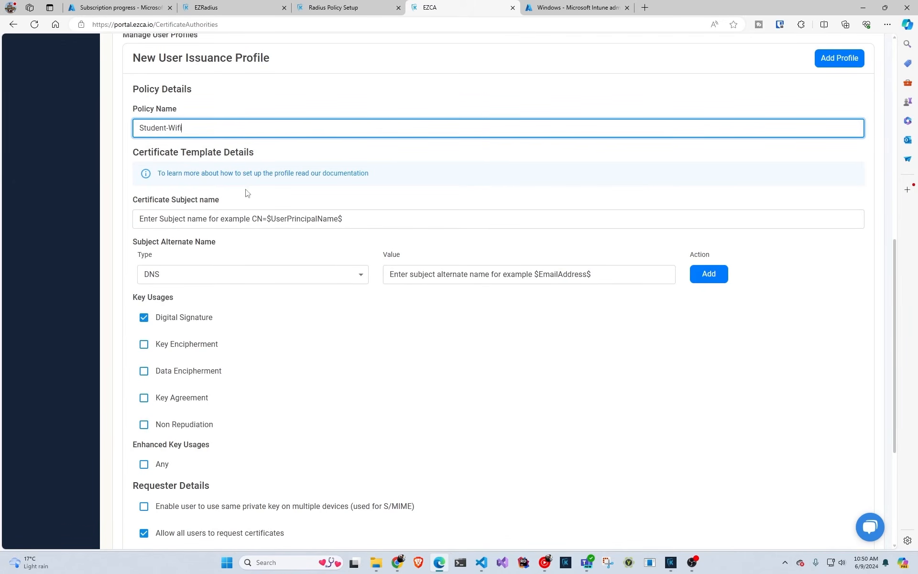
Set subject CN=StudentWifi and begin a User Principal Name alternate name value.
click(224, 214)
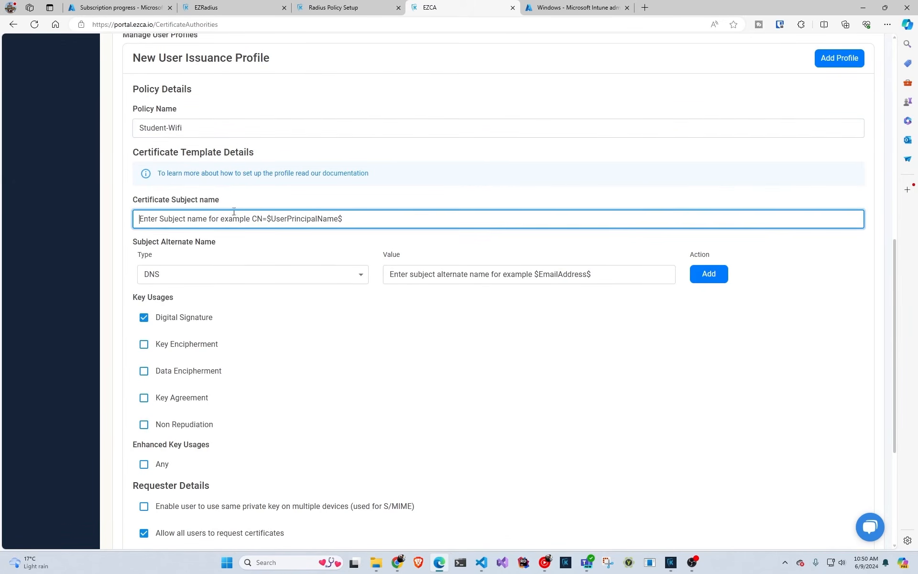
text(CN=StudentW)
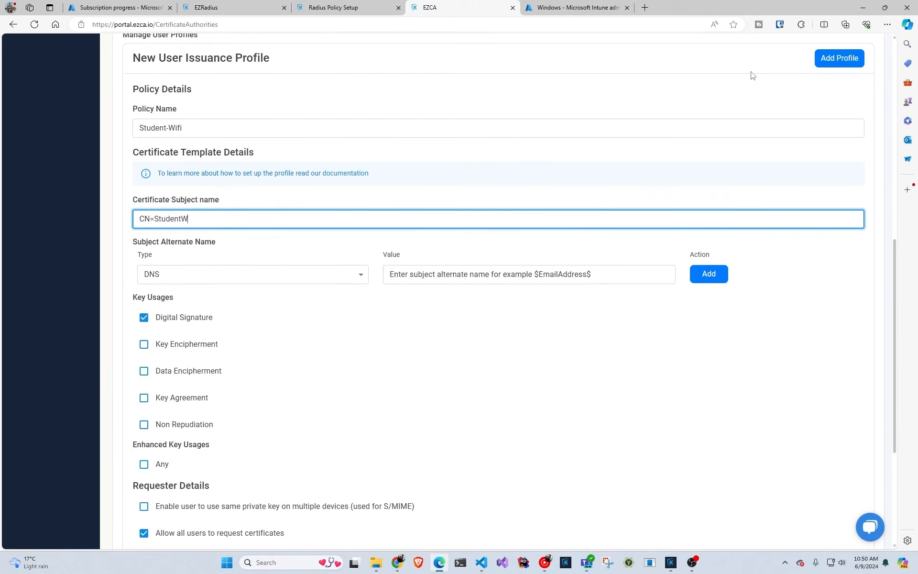
click(330, 278)
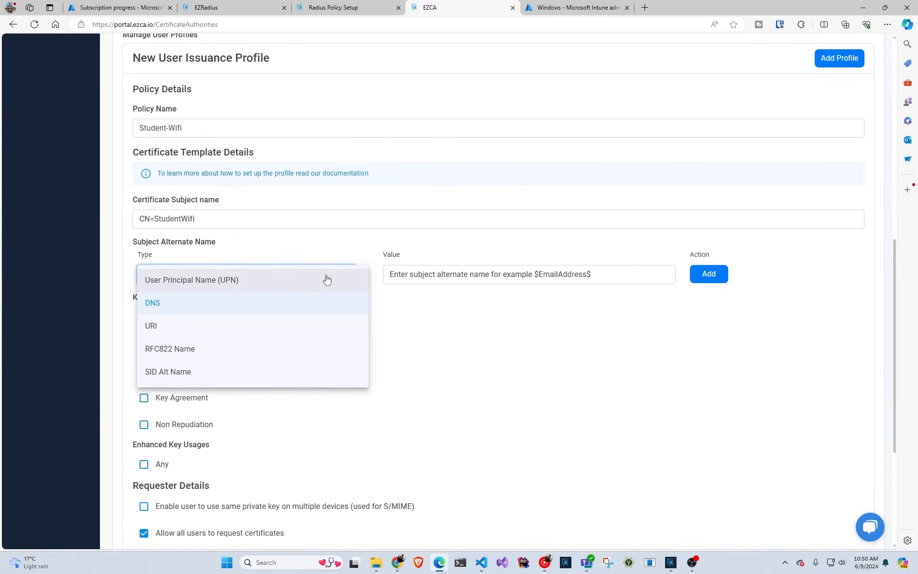
click(327, 279)
click(462, 273)
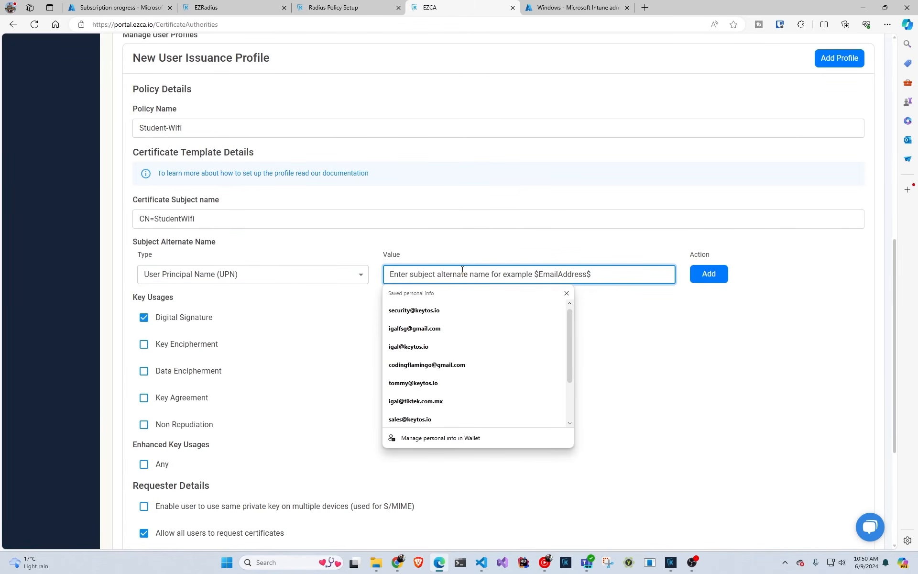
text($User)
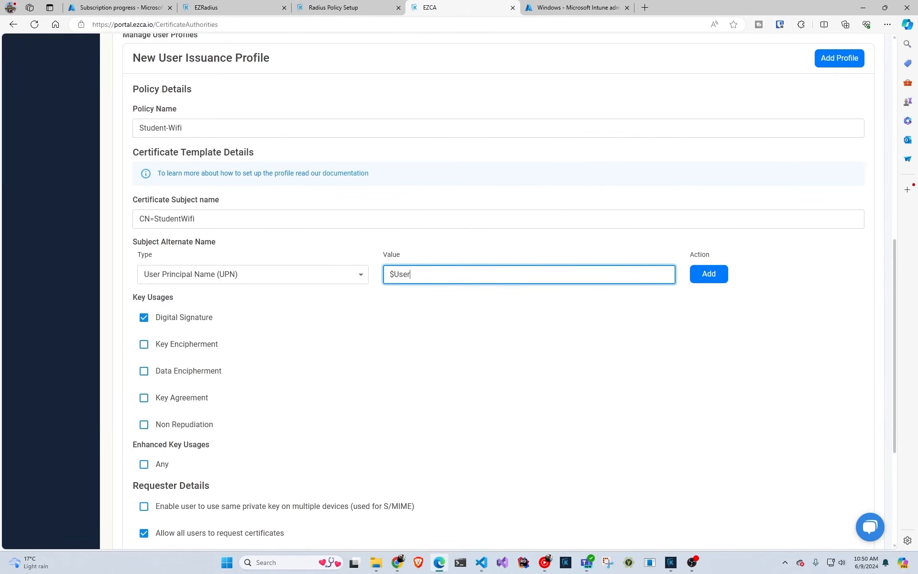
Copy $UserPrincipalName$ from the Keytos docs and add it as the profile's UPN alternate name.
click(354, 175)
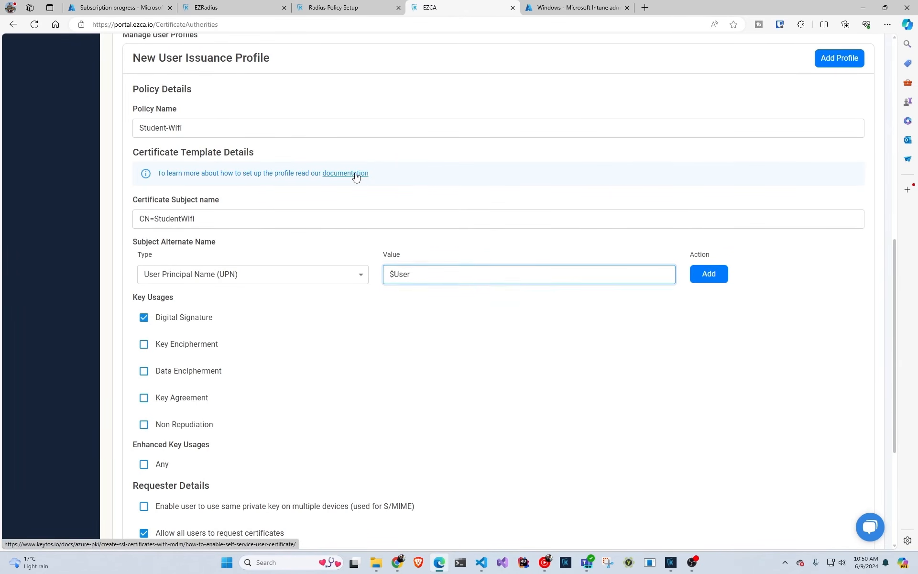
scroll(511, 241, down, 20)
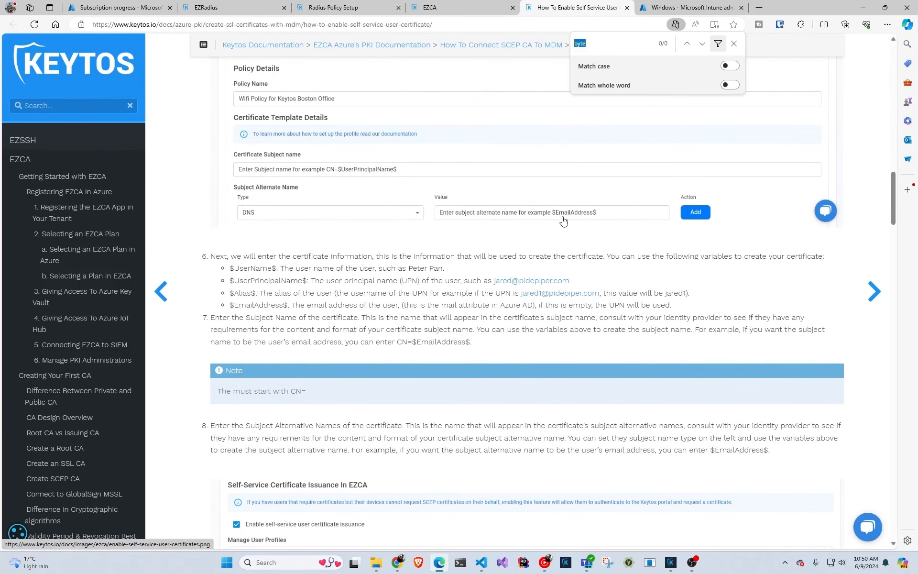
click(268, 281)
drag(231, 280, 310, 282)
key(ctrl+c)
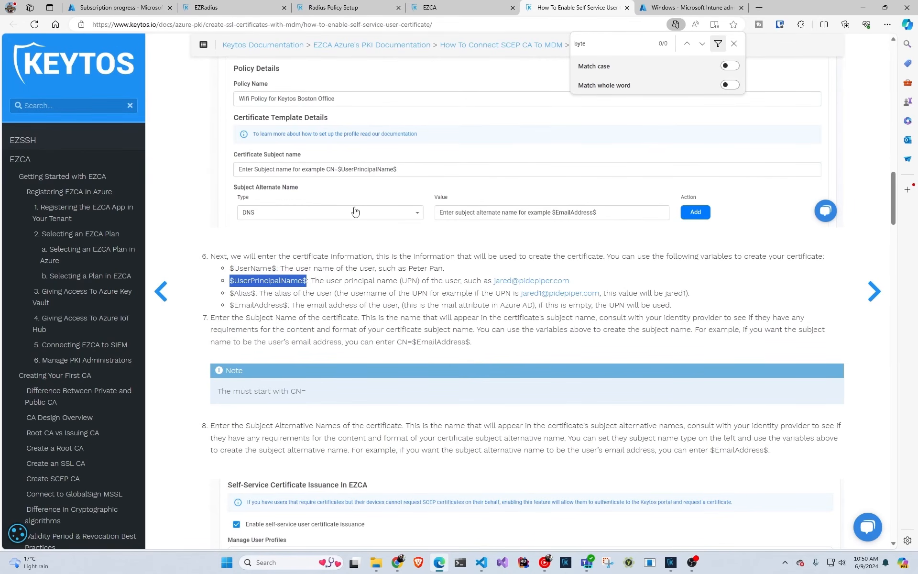
click(475, 11)
double_click(392, 274)
key(ctrl+v)
click(715, 279)
Allow Any enhanced key usage and keep the profile open to all users.
scroll(467, 353, down, 2)
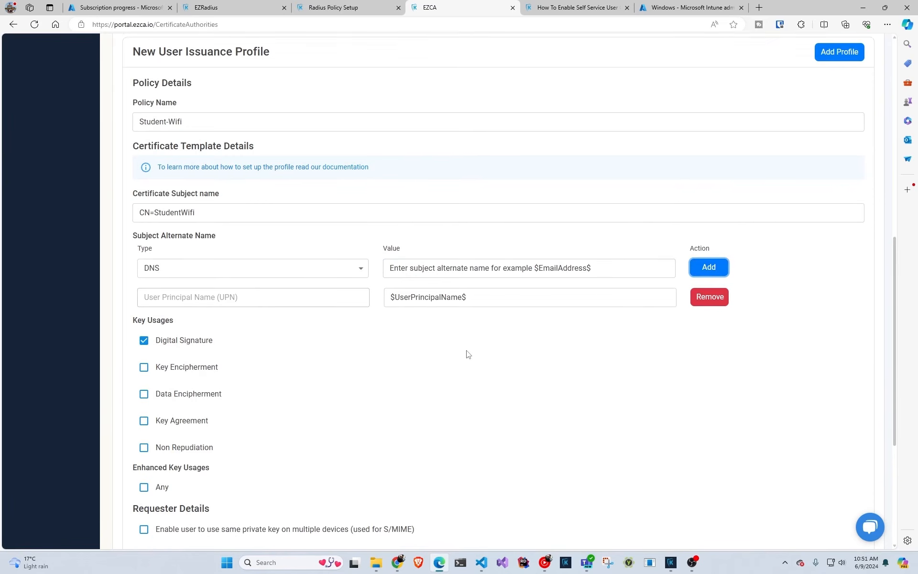
click(145, 402)
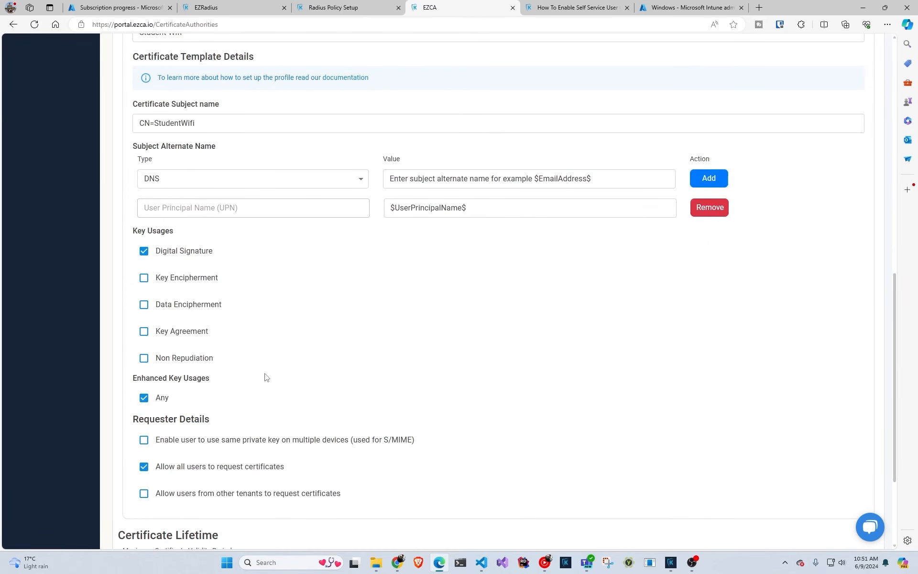
scroll(265, 378, down, 2)
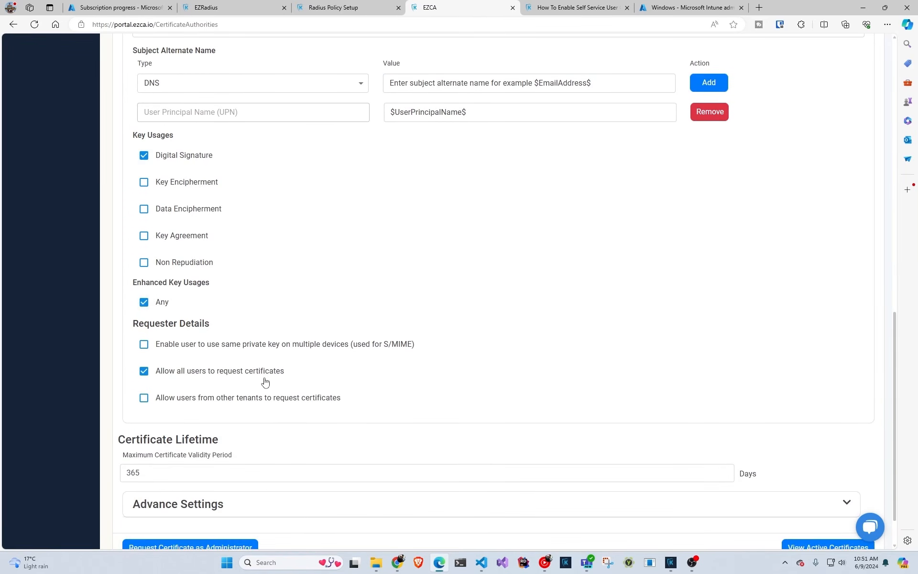
click(228, 373)
click(185, 410)
text(st)
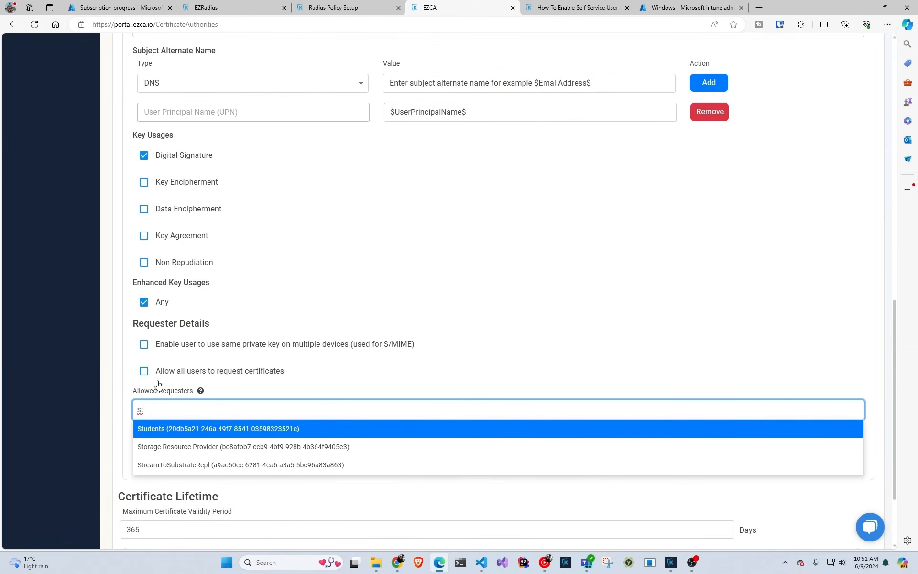
click(144, 371)
Add the Student-Wifi profile to the Wifi CA issuance policy and save the changes.
scroll(208, 372, down, 1)
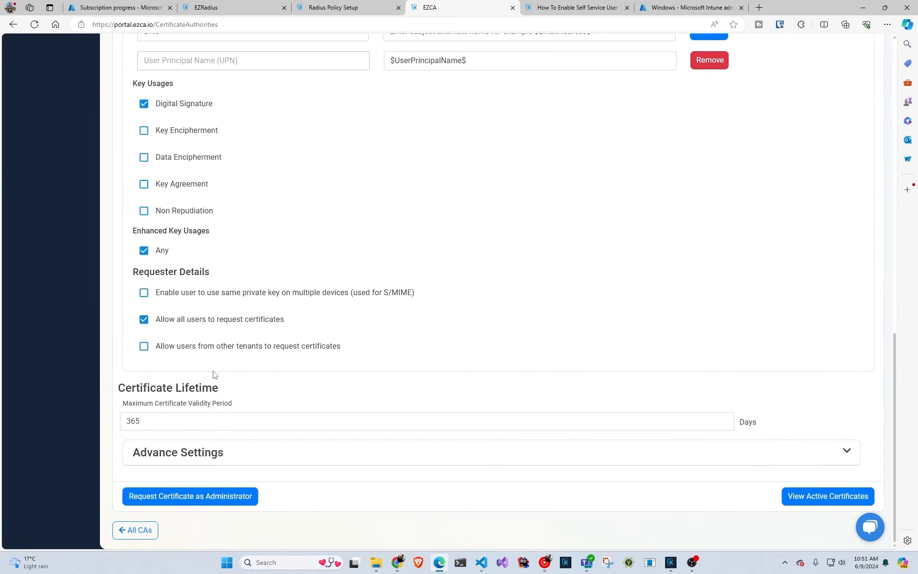
scroll(334, 371, up, 4)
scroll(326, 377, down, 4)
scroll(391, 362, up, 8)
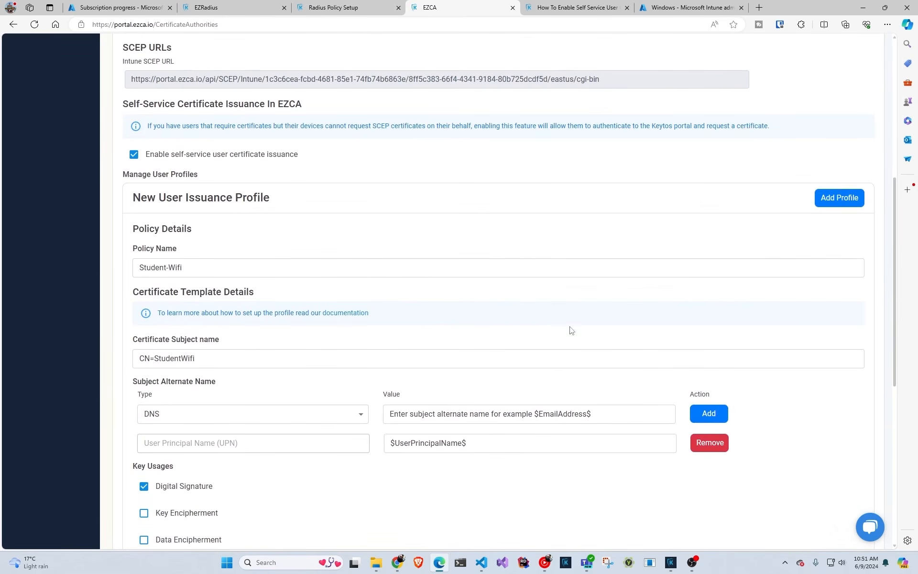
click(856, 206)
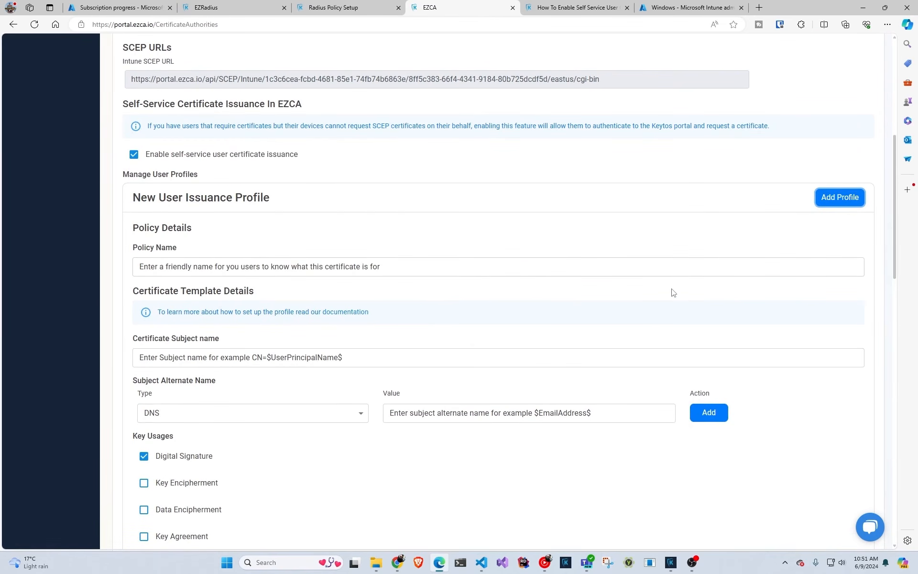
scroll(672, 299, up, 6)
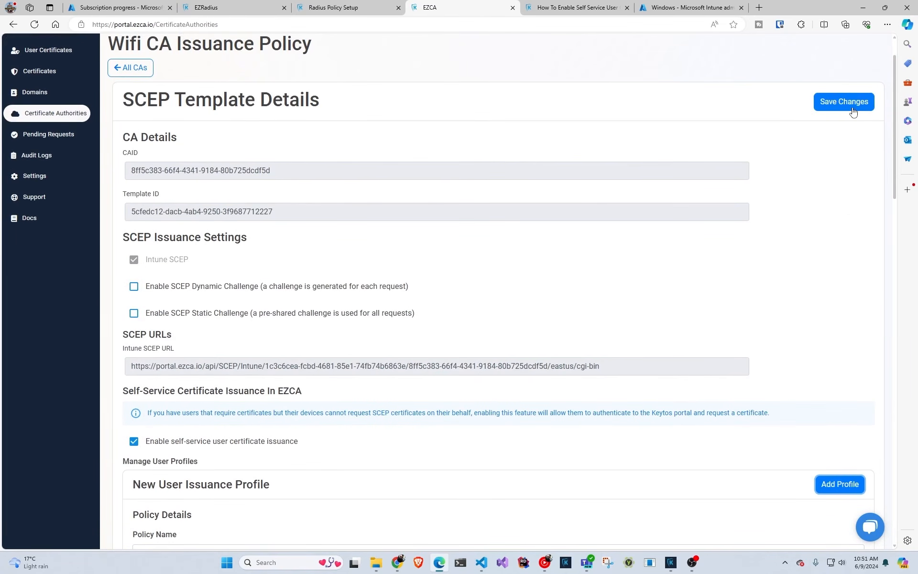
click(853, 111)
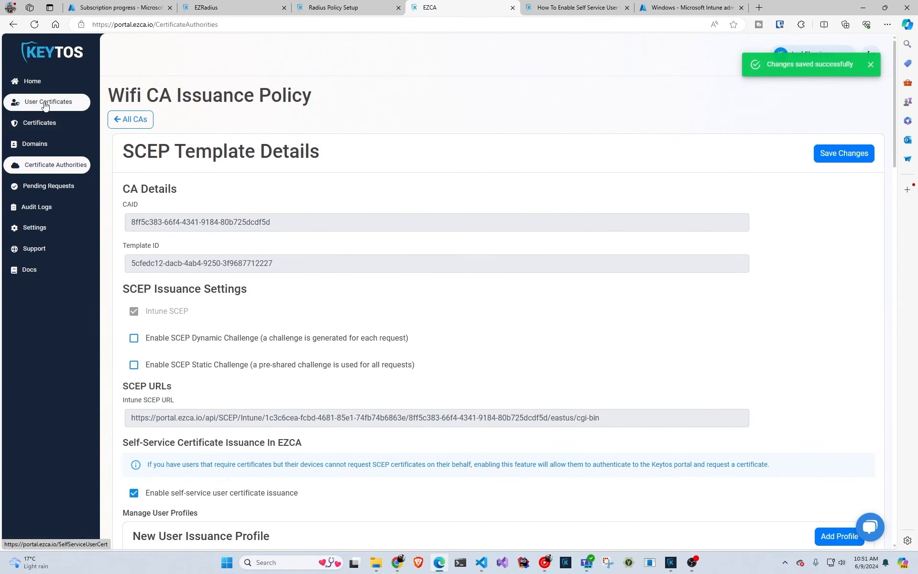
click(45, 103)
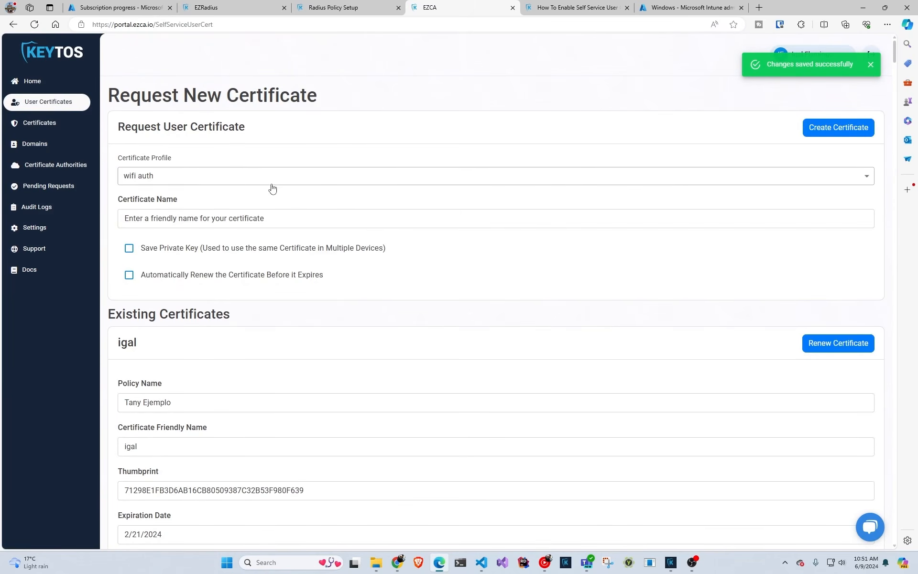
Create a Student-Wifi user certificate named 'test cert'.
click(272, 186)
scroll(269, 232, down, 1)
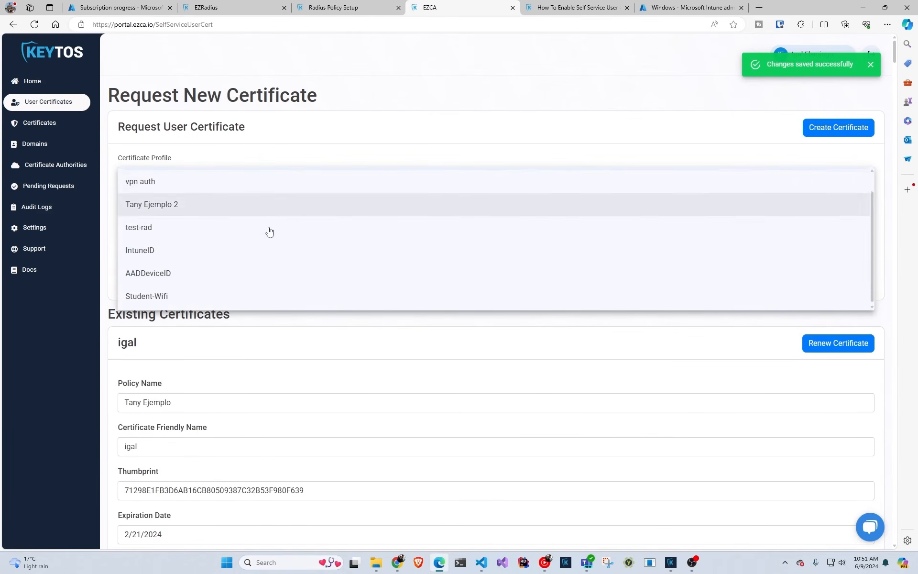
click(237, 295)
click(337, 224)
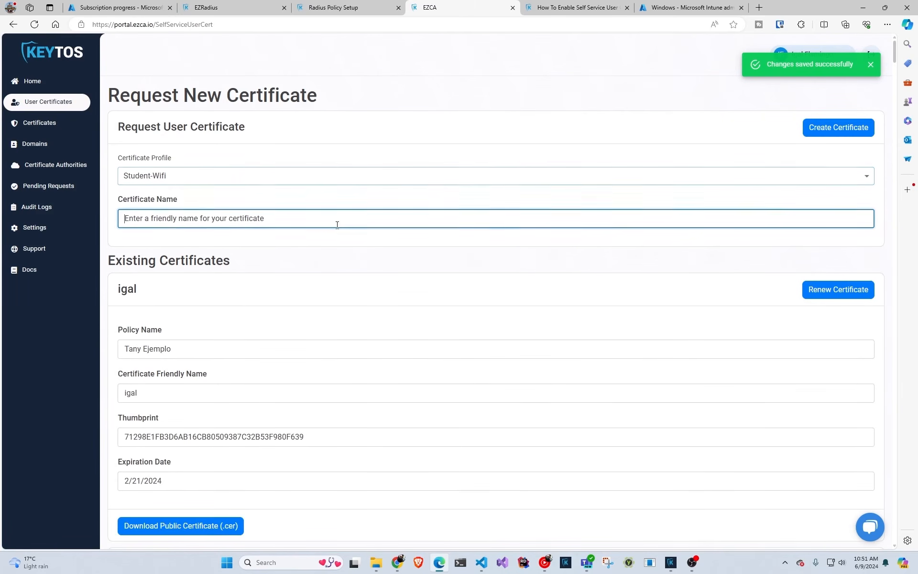
text(test cert)
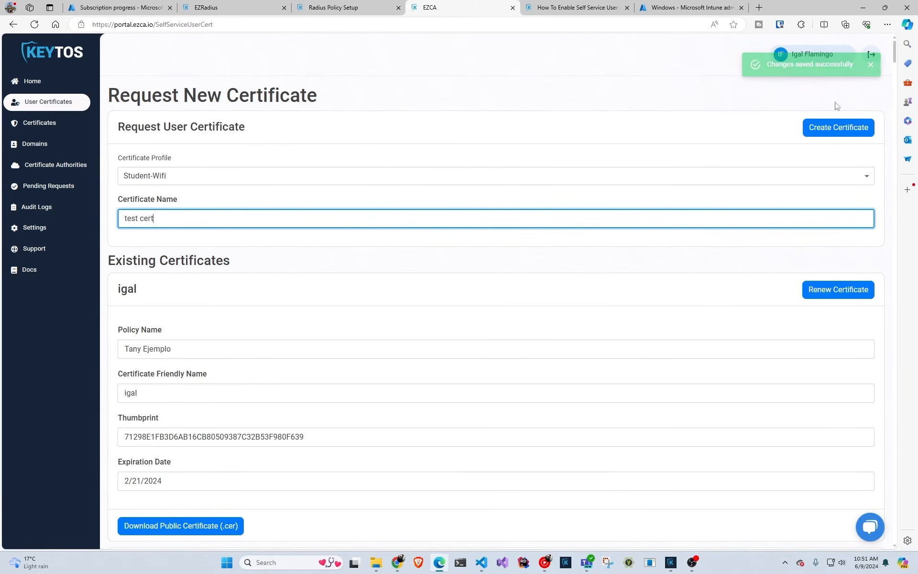
click(832, 127)
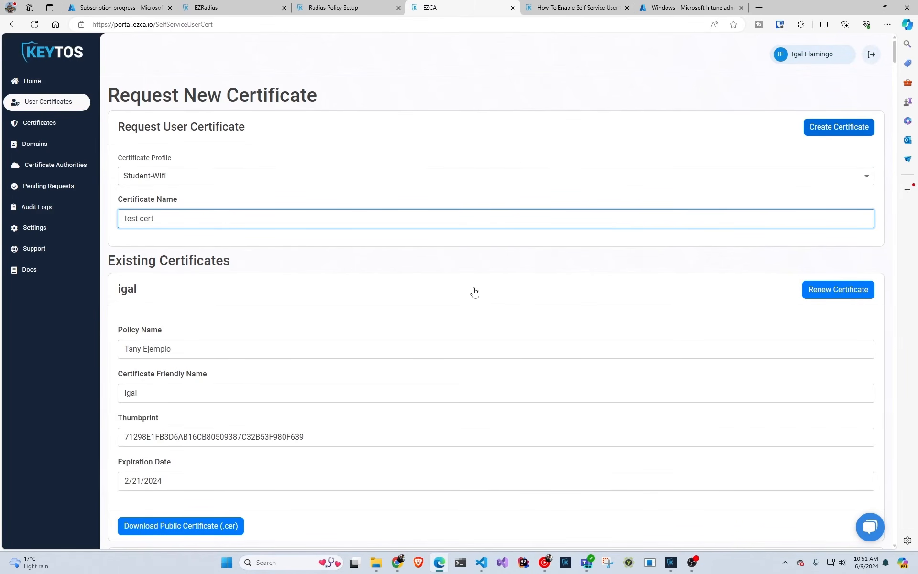
key(Return)
Download the full certificate with private key as test cert.pfx to Downloads.
scroll(488, 311, down, 10)
scroll(436, 330, down, 3)
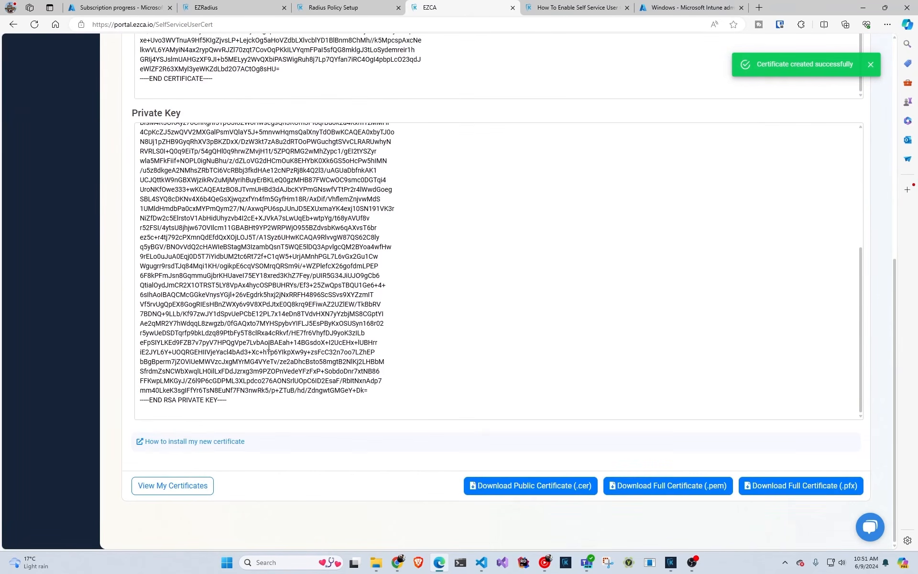
click(763, 485)
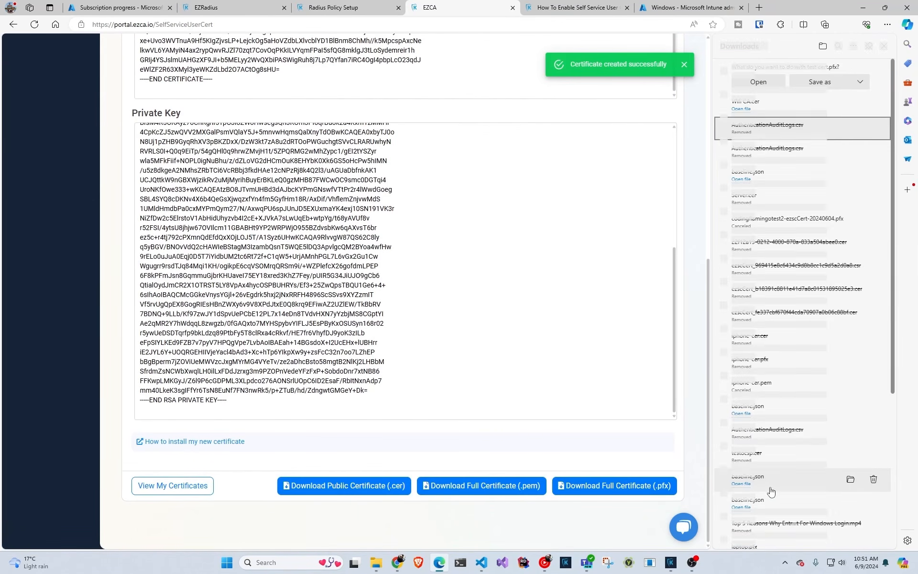
click(816, 82)
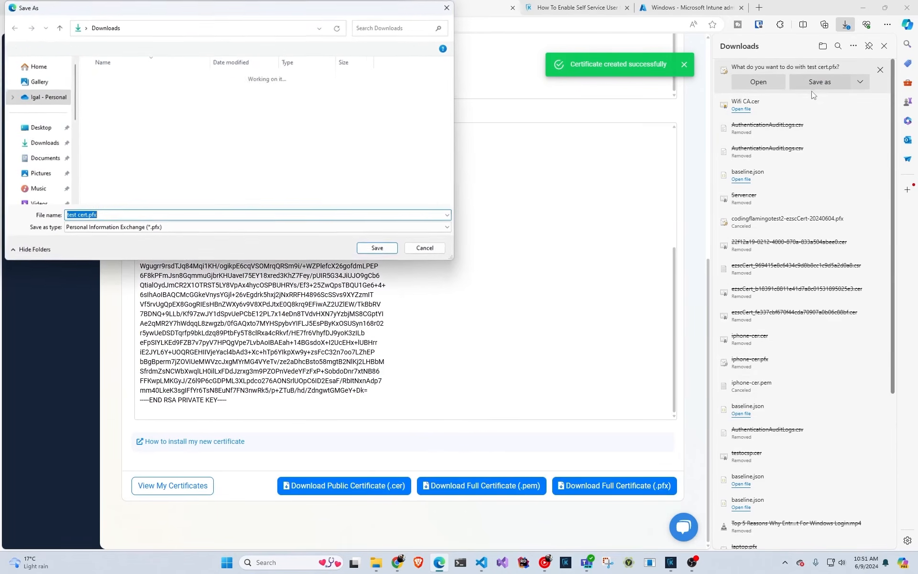
click(367, 248)
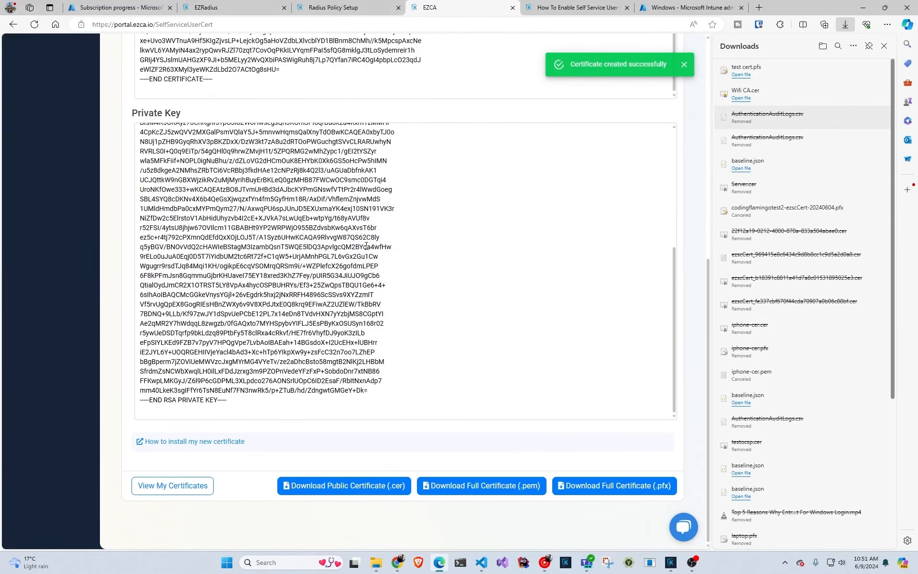
click(759, 7)
Open UniFi Network and start a new RADIUS profile under Settings > Profiles.
text(un)
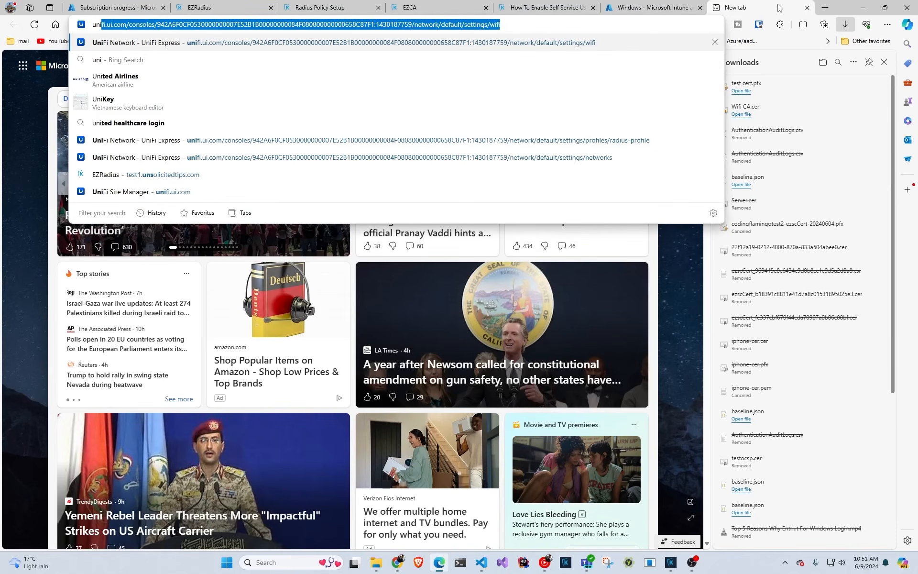
key(Return)
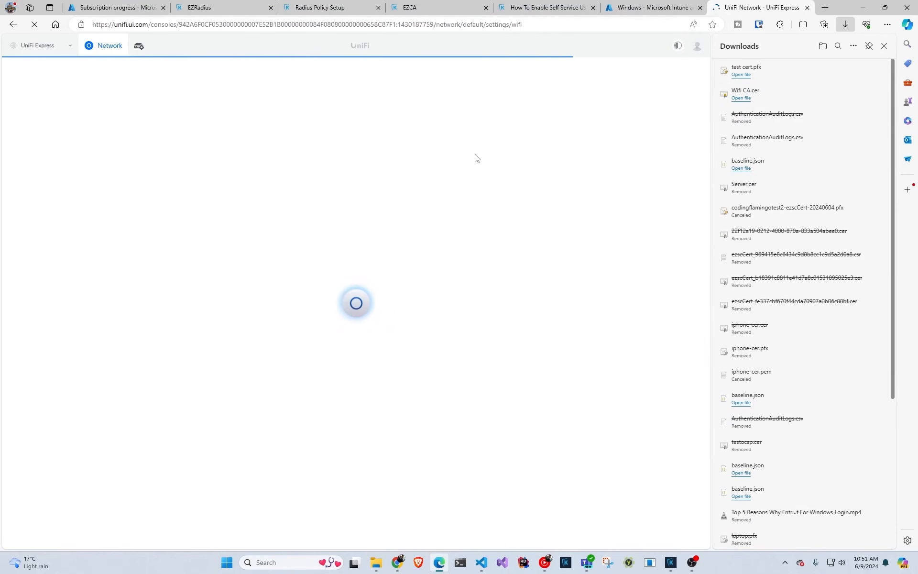
click(884, 47)
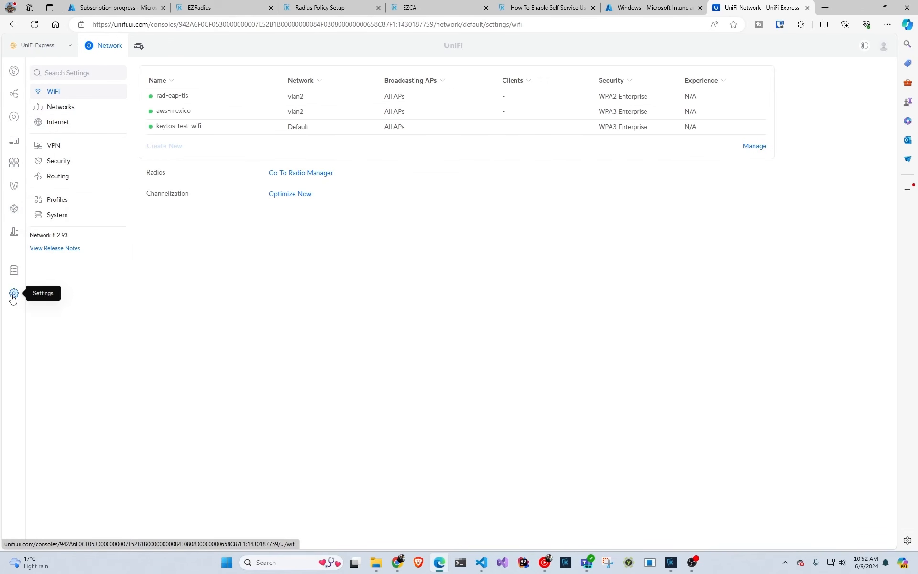
click(64, 205)
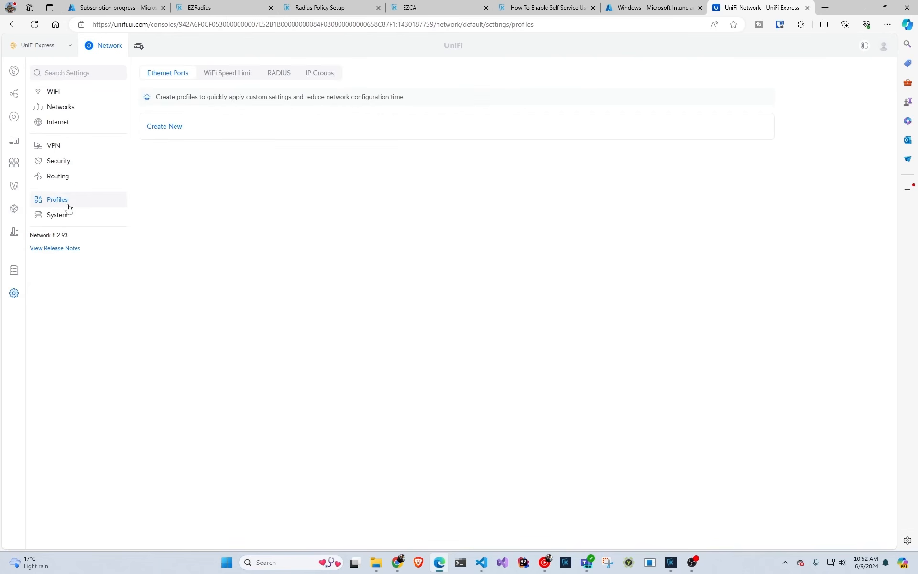
click(279, 75)
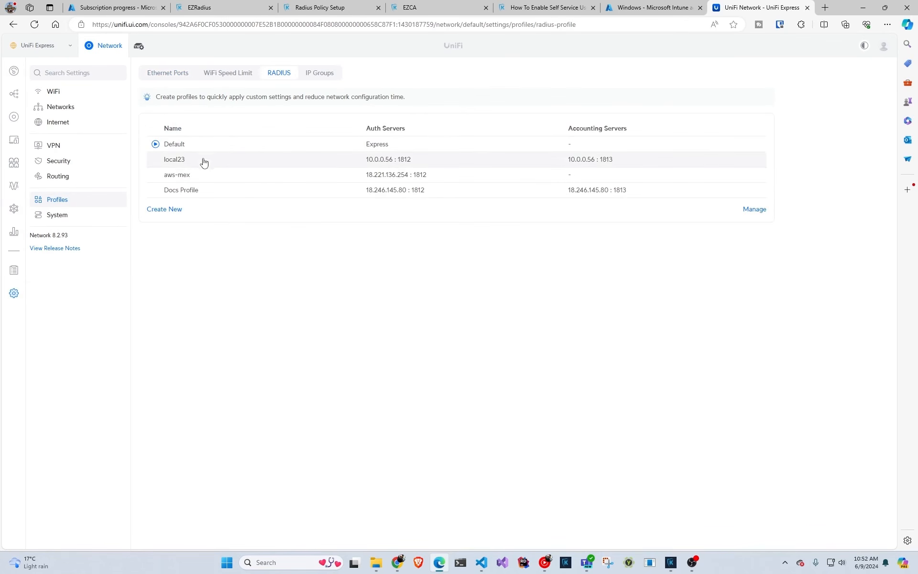
click(172, 210)
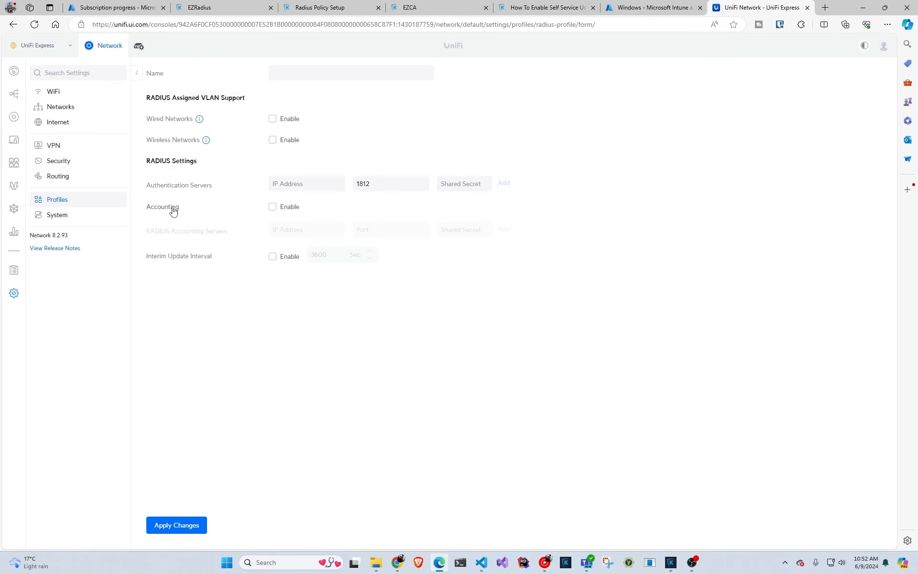
Enter Cloud-RADIUS as the new RADIUS profile's name.
click(304, 74)
text(S)
key(BackSpace)
text(W)
key(BackSpace)
text(EZ)
key(BackSpace)
key(BackSpace)
text(Cloud-RADIUS)
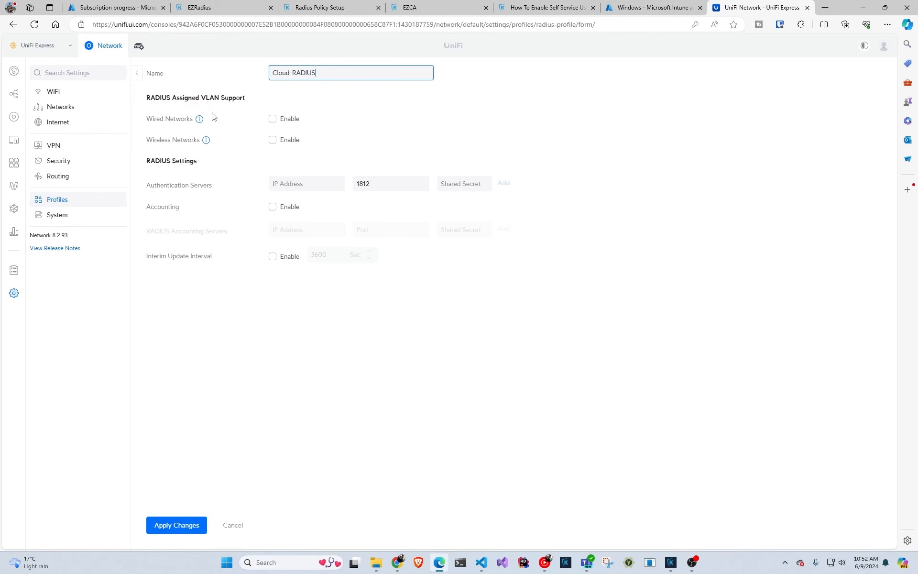
Copy EZRadius server IP 3.131.107.195 into the UniFi authentication server IP field.
click(209, 9)
click(337, 8)
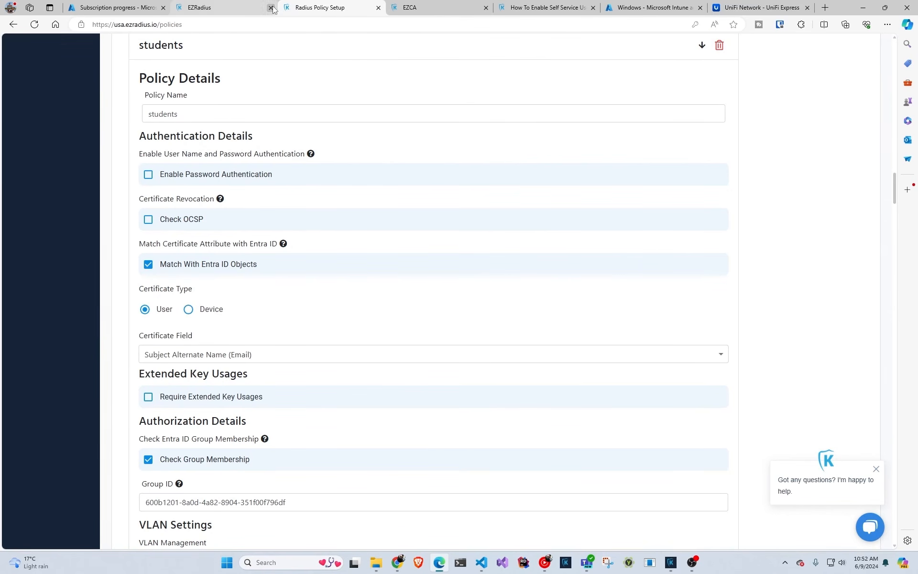
click(271, 8)
scroll(339, 143, up, 10)
scroll(348, 147, up, 15)
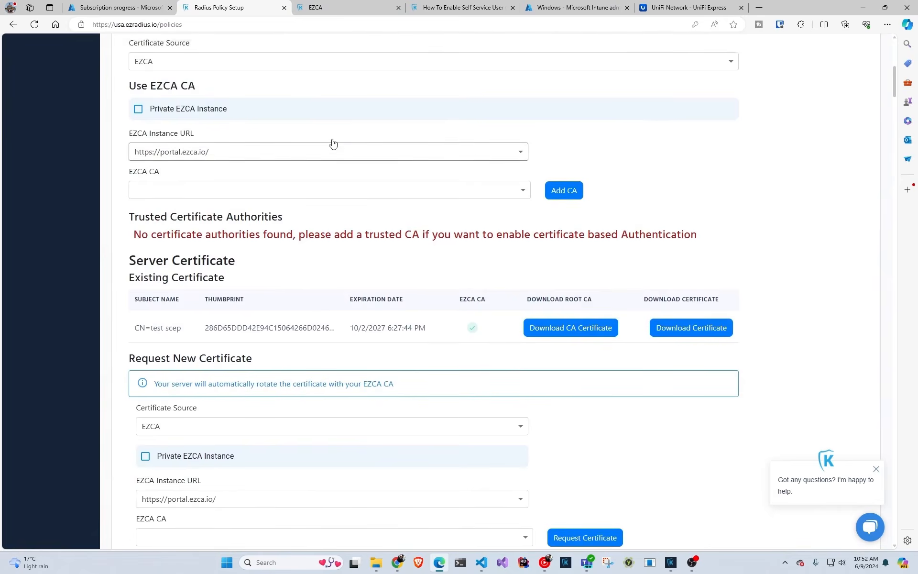
click(238, 227)
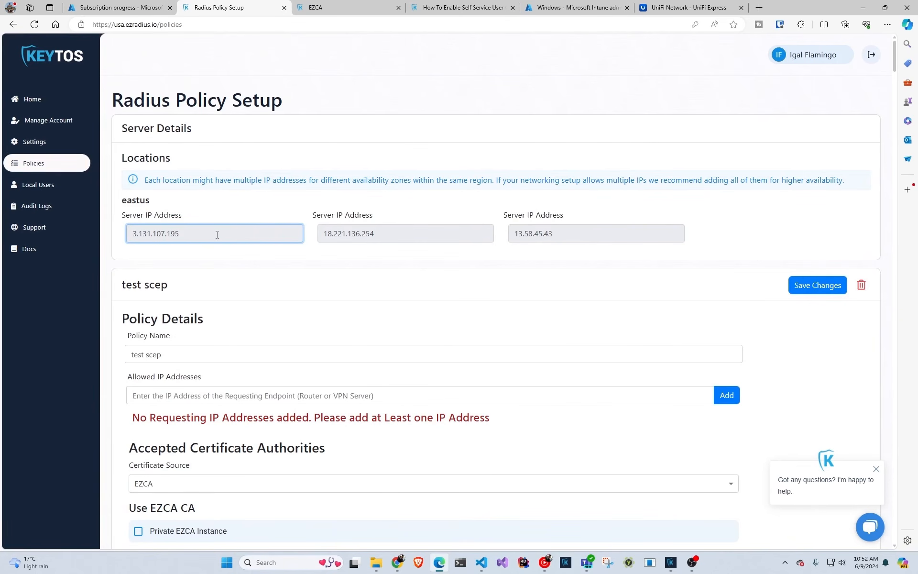
double_click(217, 235)
key(ctrl+c)
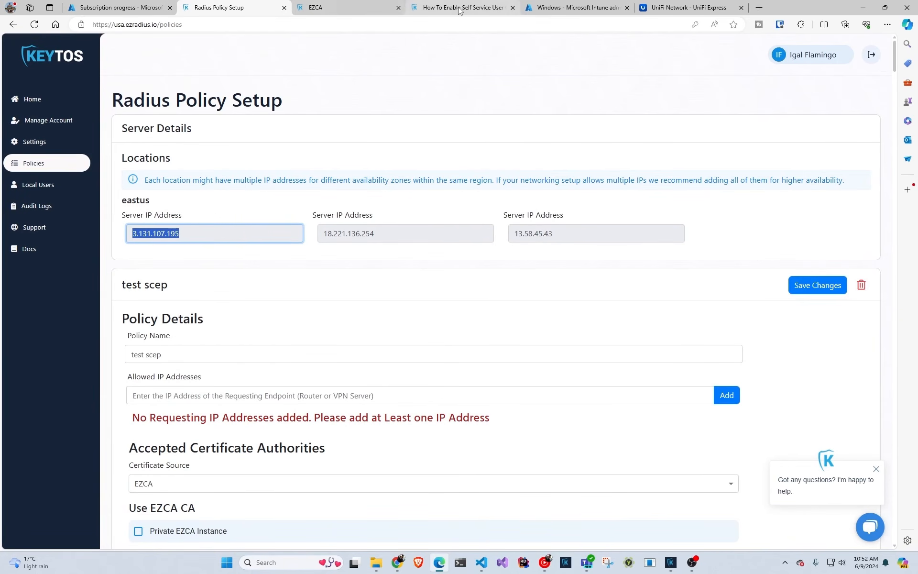
click(459, 8)
click(665, 9)
click(296, 184)
key(ctrl+v)
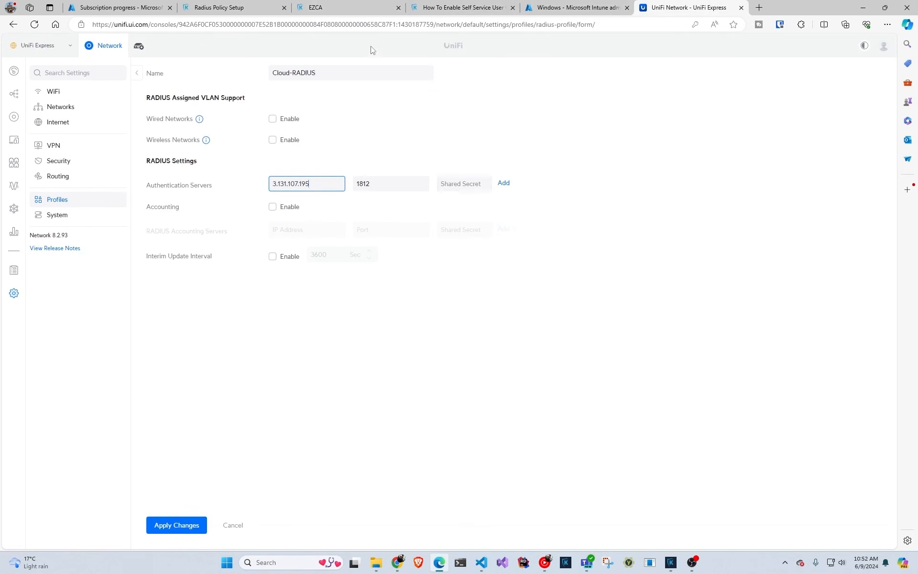
Paste the EZRadius Wifi Policy shared secret into UniFi and add the authentication server.
click(335, 7)
click(258, 8)
scroll(346, 338, down, 15)
scroll(354, 333, down, 5)
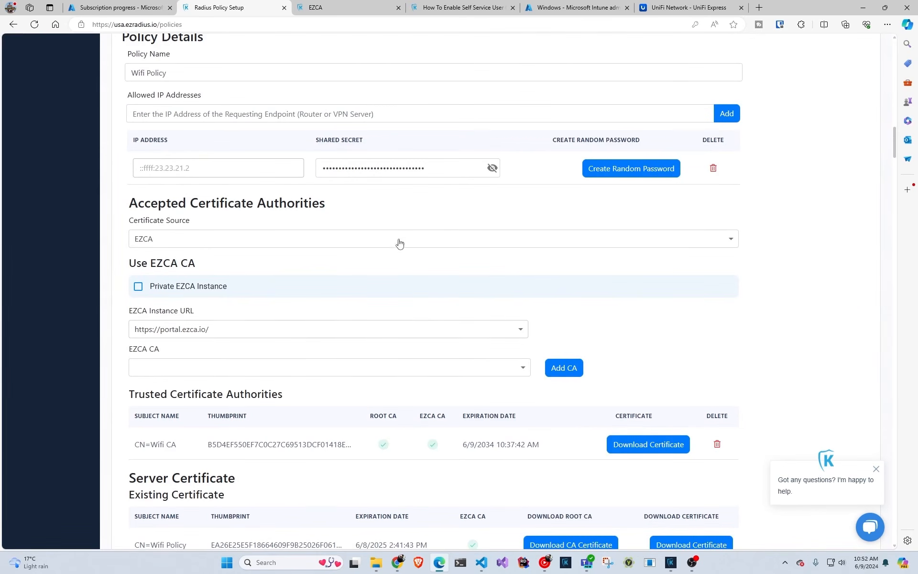
click(492, 168)
triple_click(442, 169)
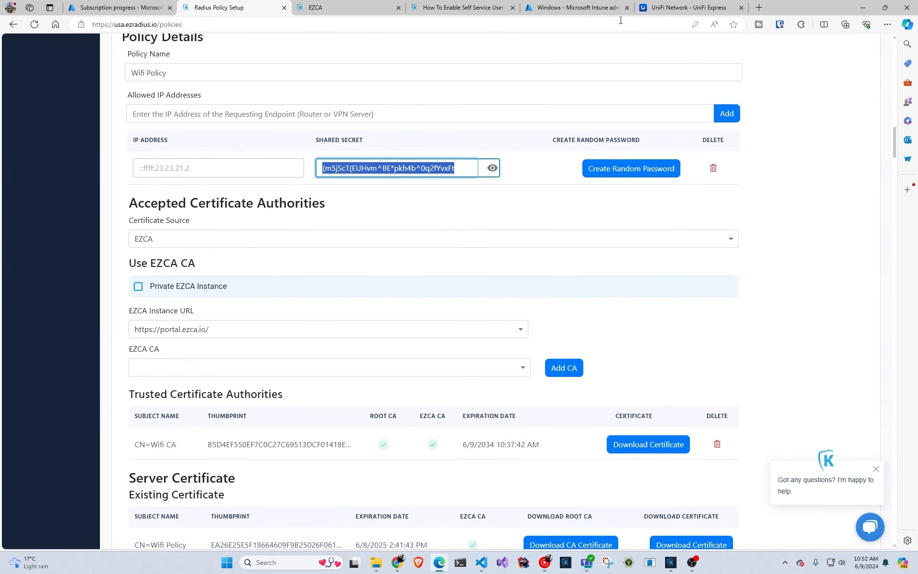
click(688, 8)
click(461, 184)
key(ctrl+v)
click(504, 183)
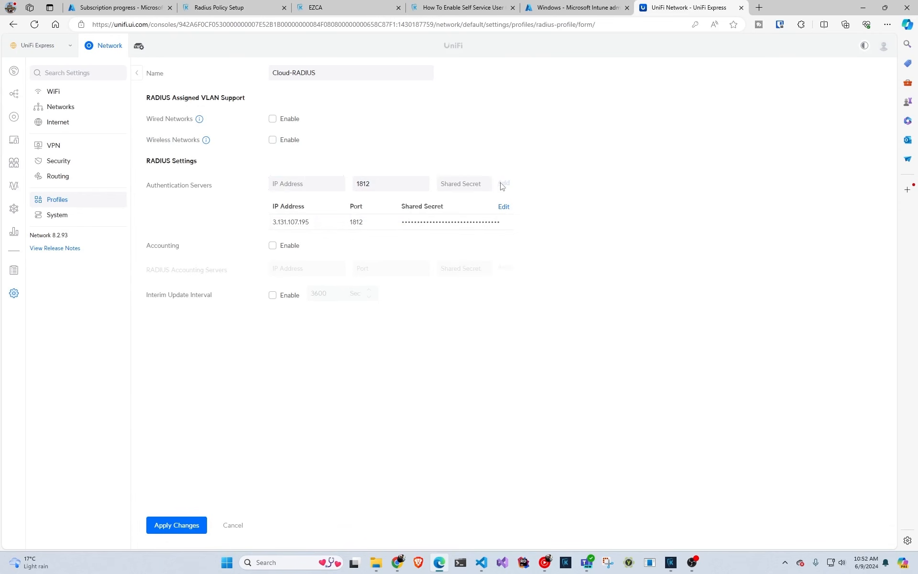
Leave RADIUS accounting disabled and save the Cloud-RADIUS profile.
click(290, 245)
click(382, 267)
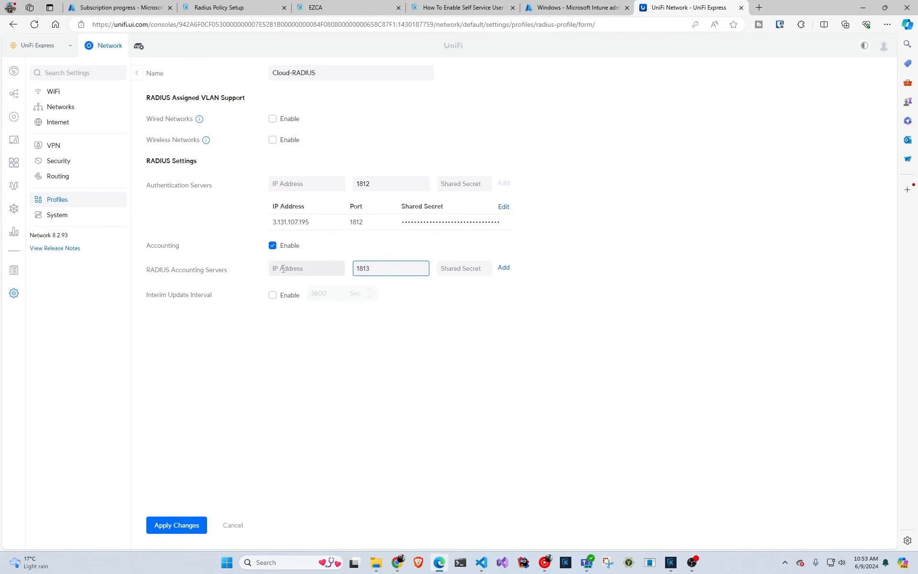
click(290, 251)
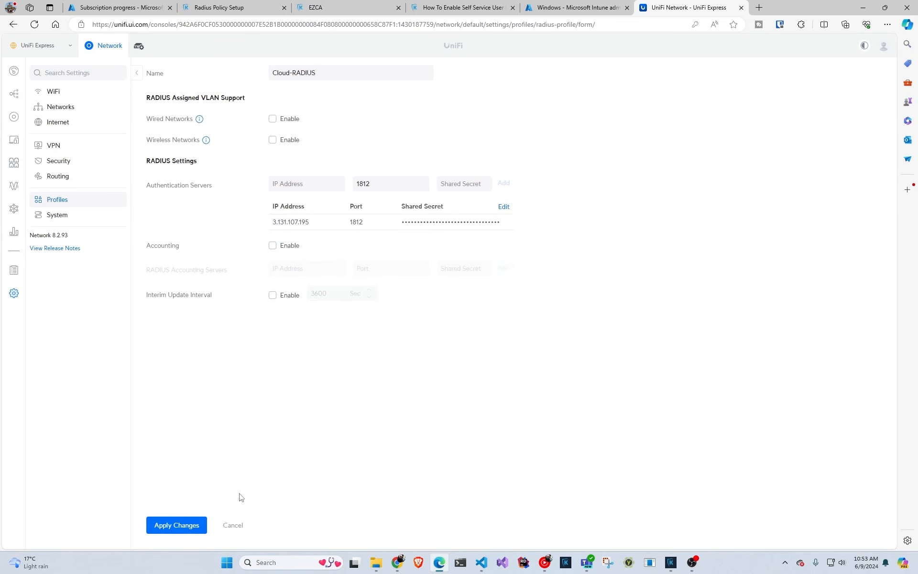
click(182, 525)
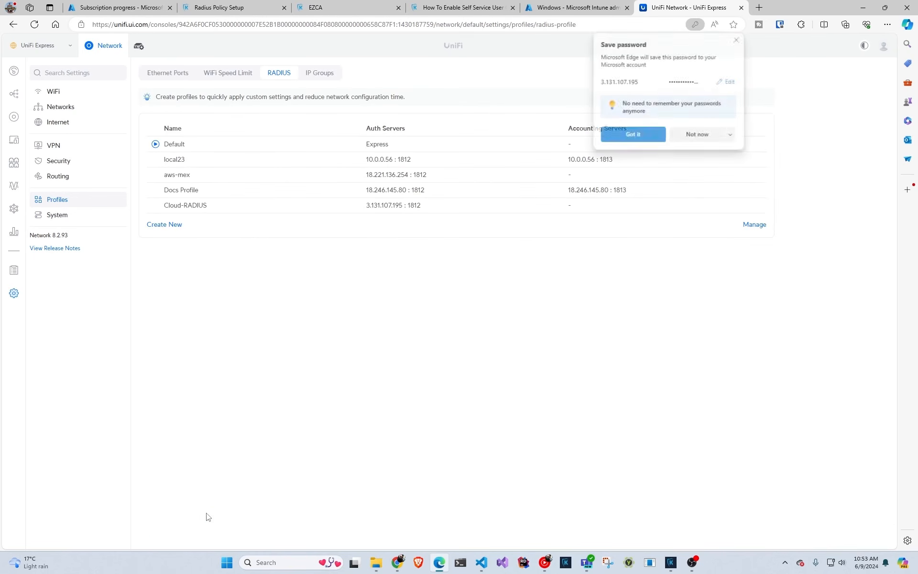
Set the keytos-test-wifi network's RADIUS profile to Cloud-RADIUS.
click(62, 93)
click(737, 39)
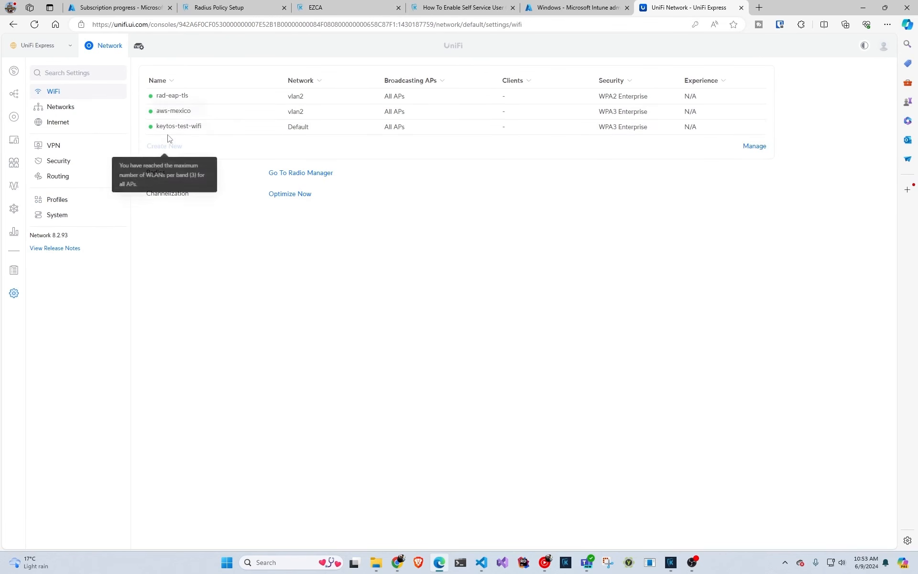
click(183, 128)
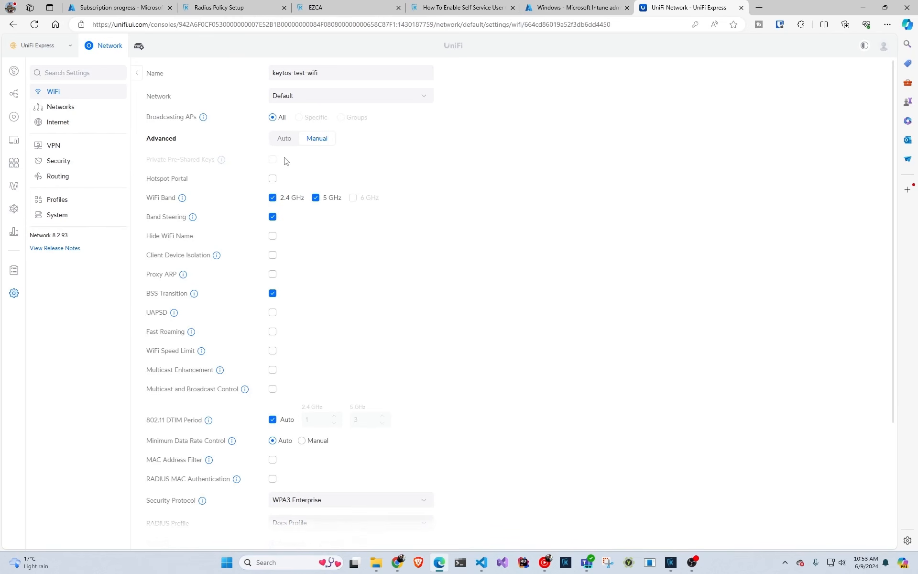
scroll(287, 162, down, 3)
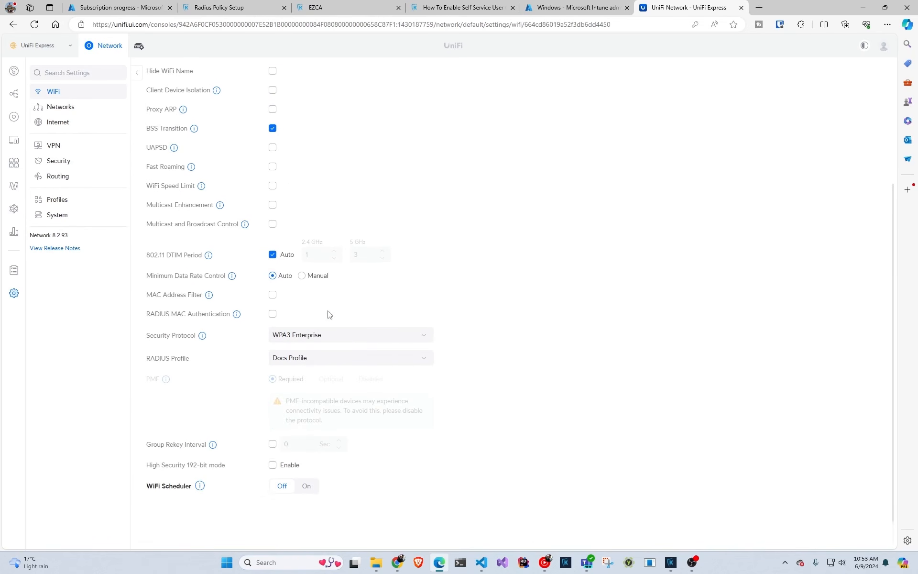
click(294, 363)
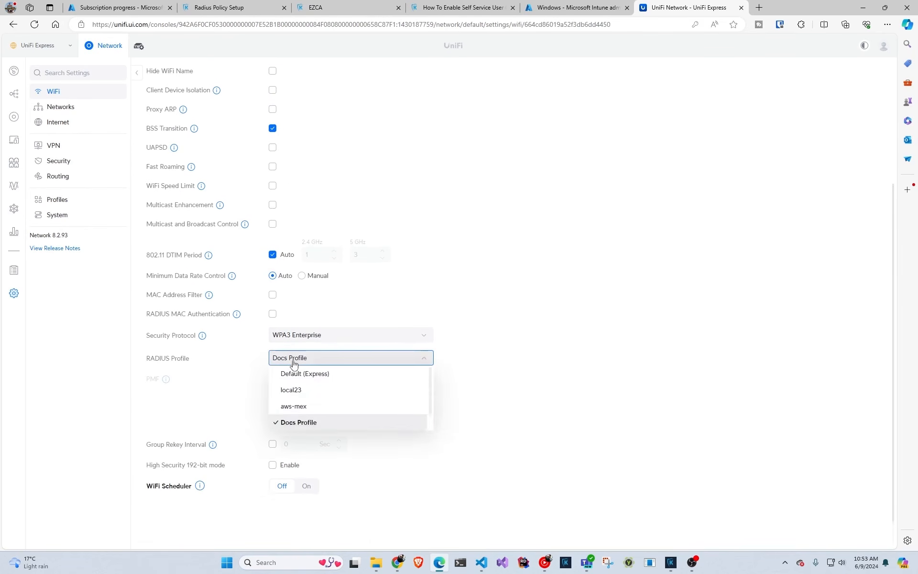
scroll(315, 416, down, 1)
click(310, 422)
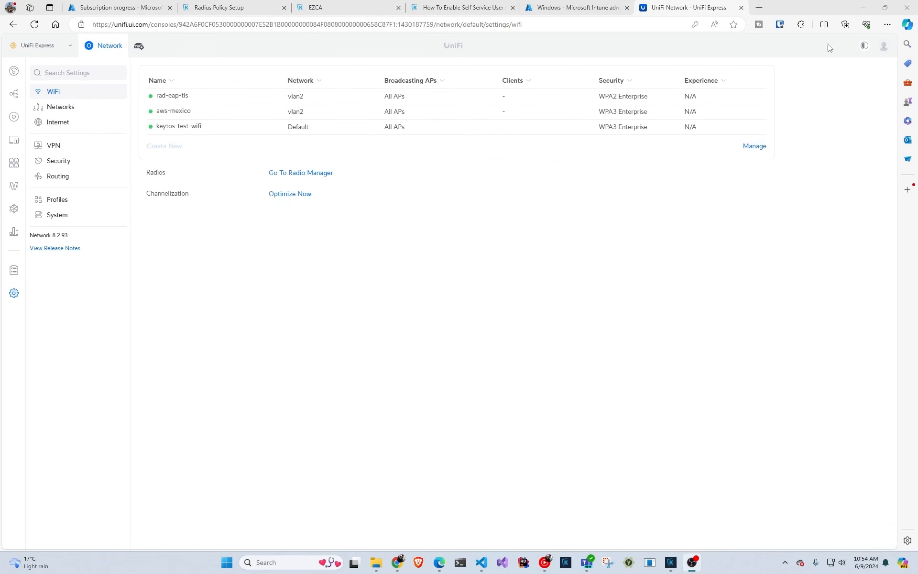
Open test cert.pfx from the Downloads folder to launch the Certificate Import Wizard.
click(383, 563)
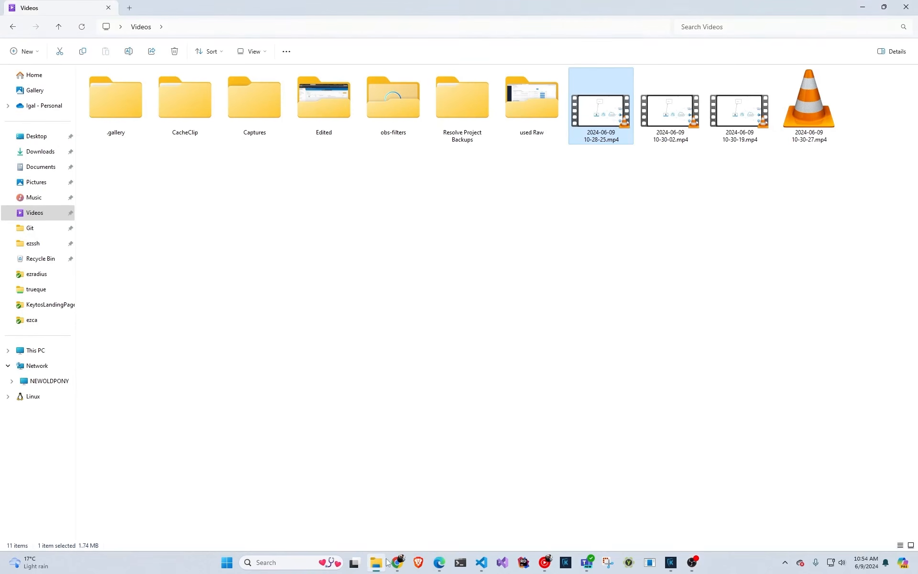
click(39, 151)
double_click(115, 99)
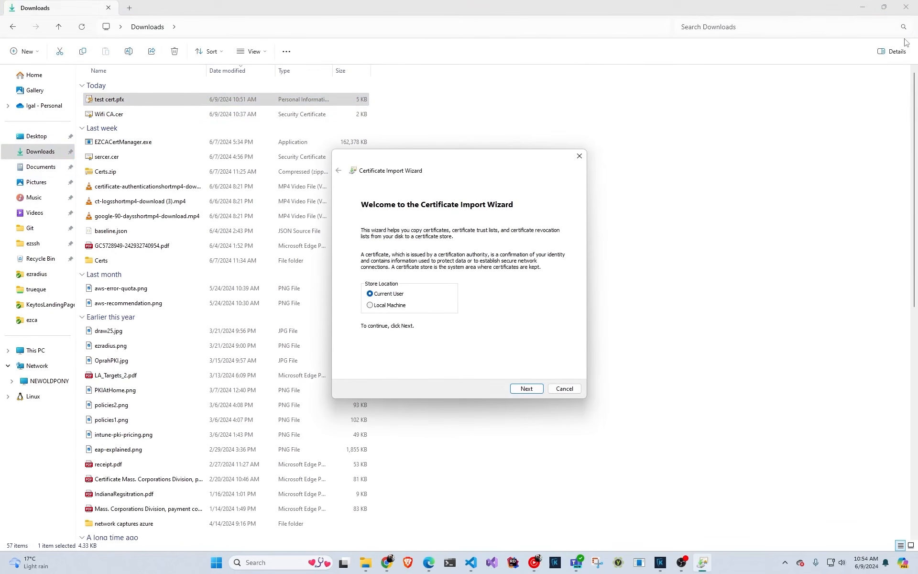
click(862, 7)
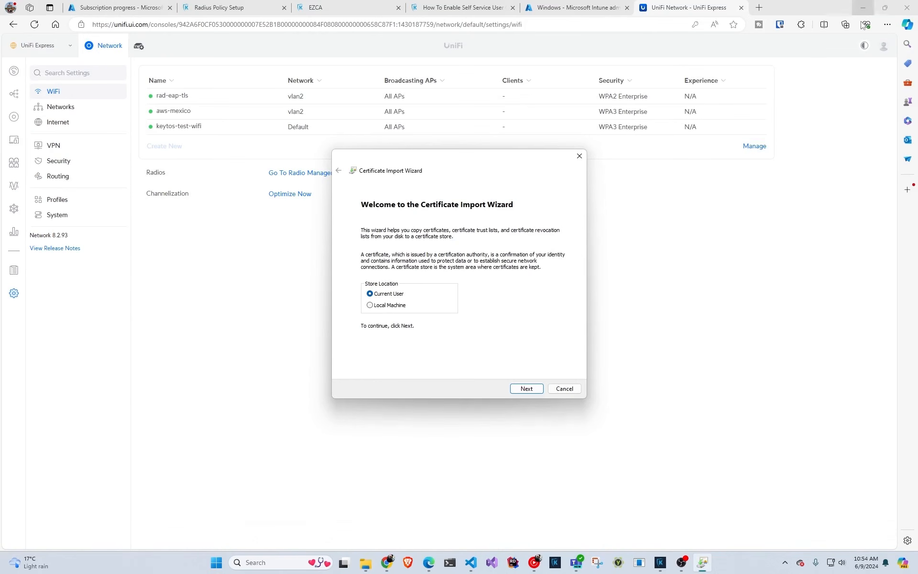
Complete the wizard pages for test cert.pfx and confirm the successful import.
click(396, 310)
click(397, 295)
click(535, 393)
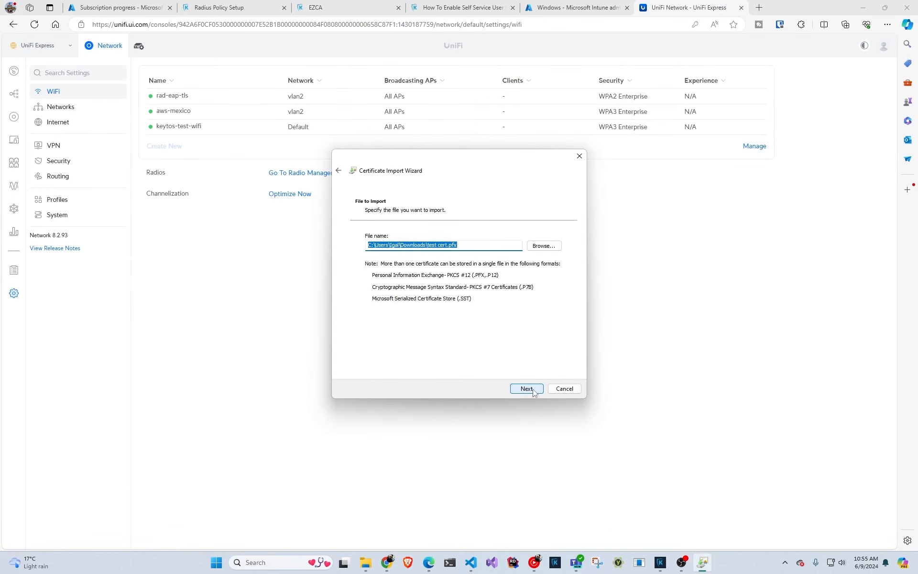
click(534, 393)
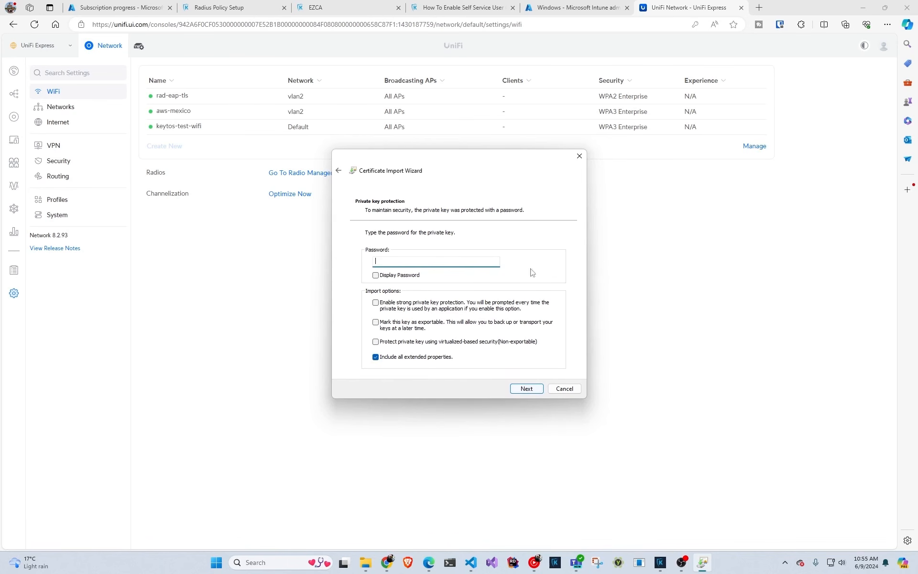
click(528, 389)
click(526, 389)
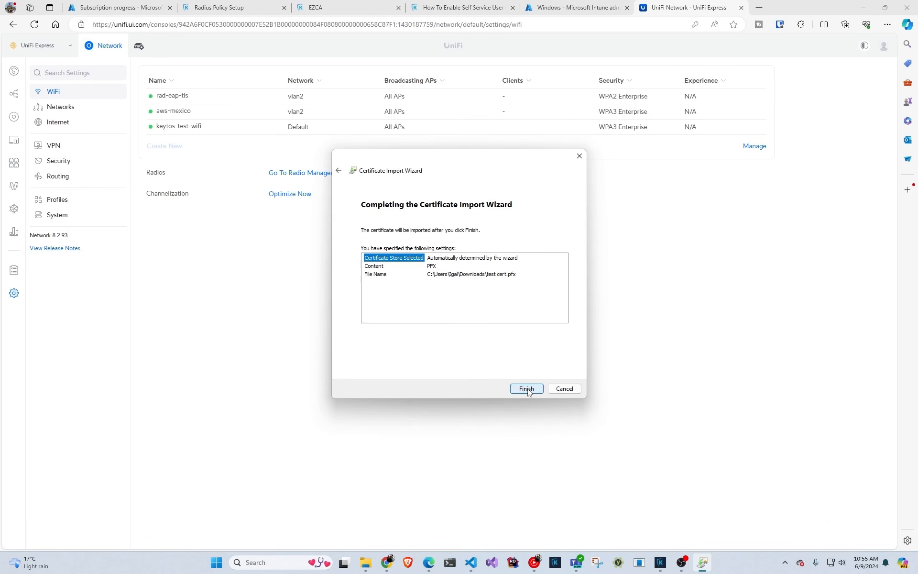
click(526, 388)
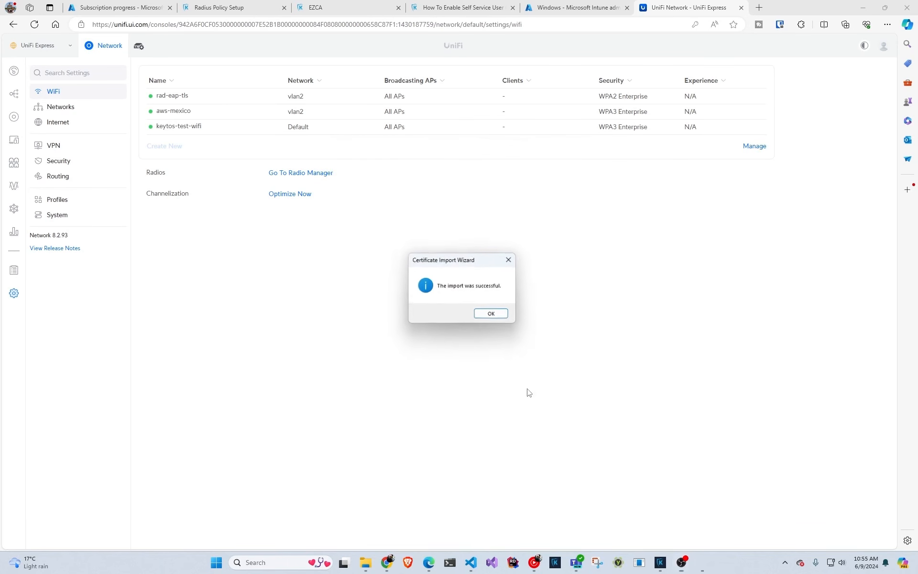
click(492, 314)
Forget the saved keytos-test-wifi network in Wi-Fi quick settings.
click(831, 564)
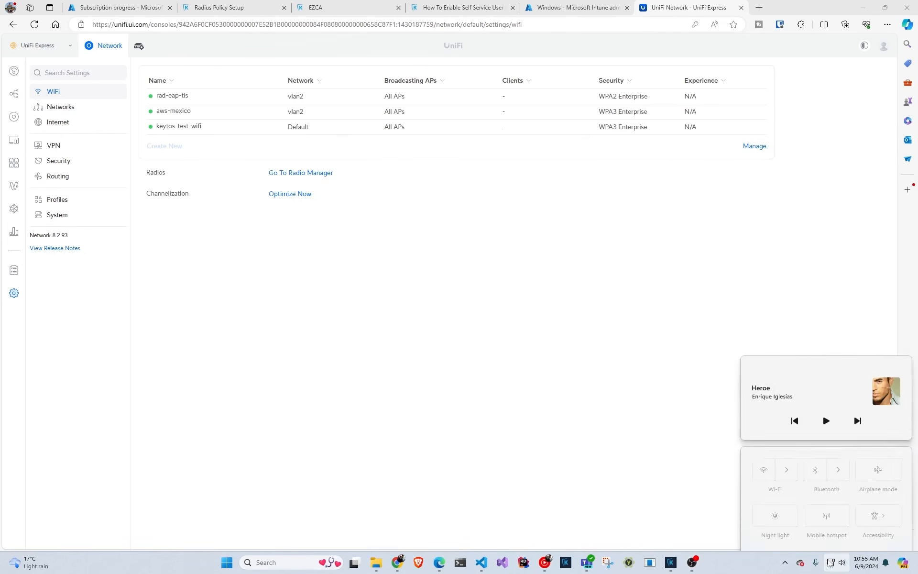
click(792, 410)
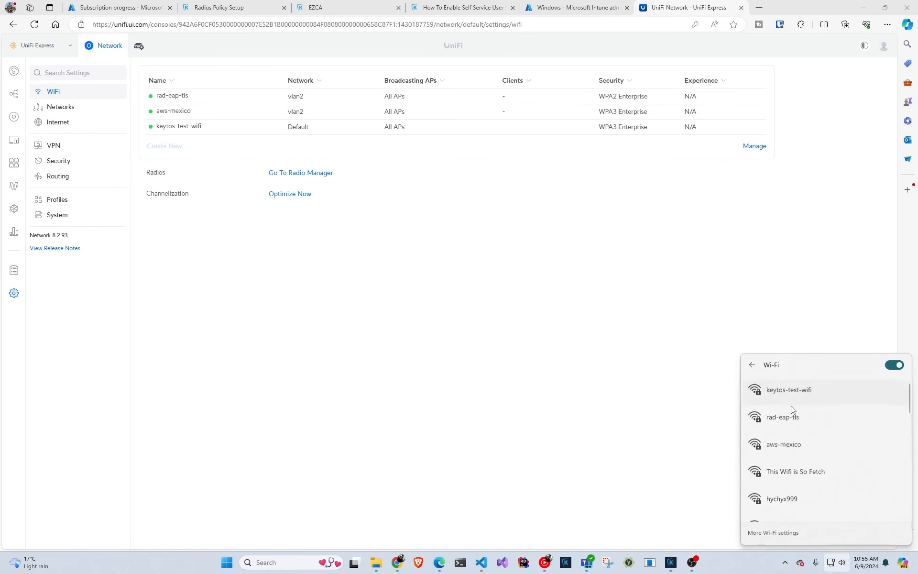
right_click(836, 397)
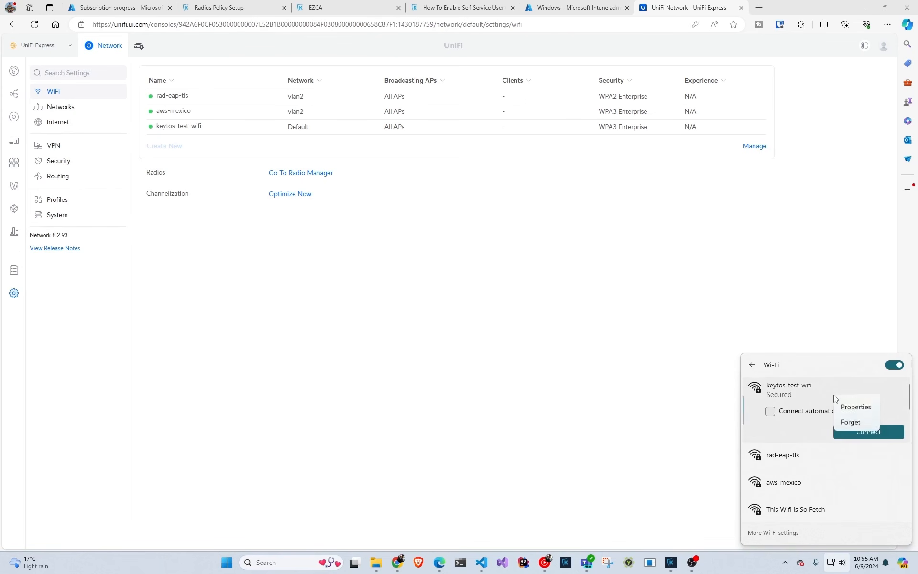
click(851, 433)
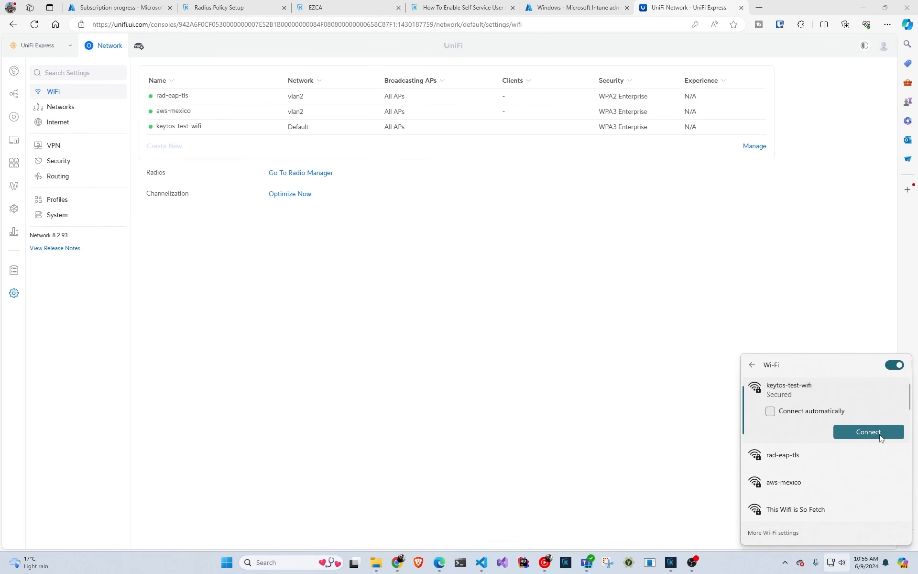
Reconnect to keytos-test-wifi using the imported user certificate instead of a password.
scroll(839, 450, down, 3)
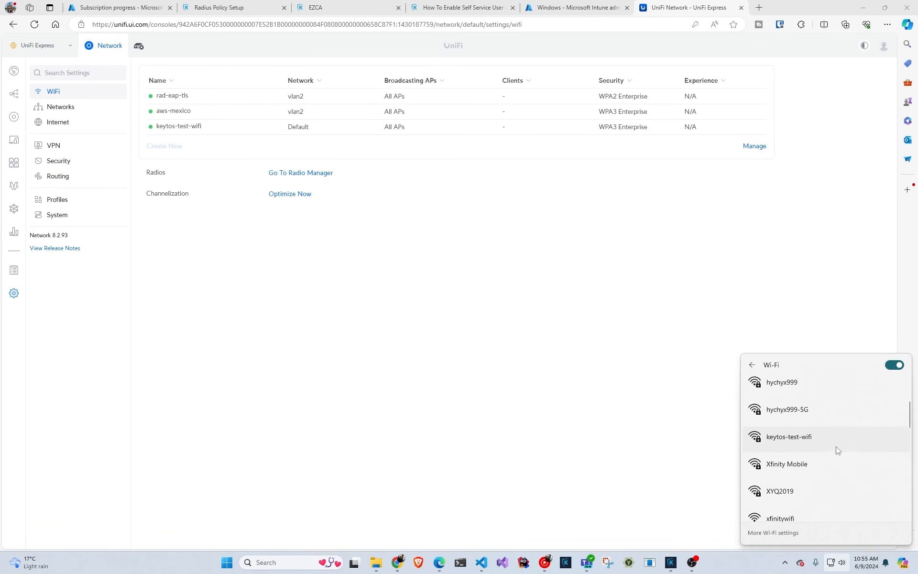
click(831, 420)
click(865, 458)
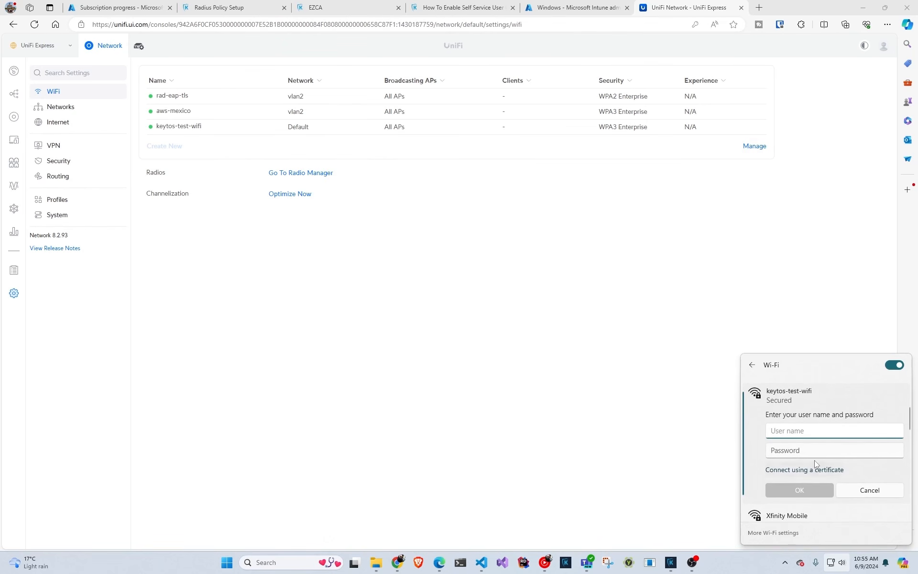
click(807, 471)
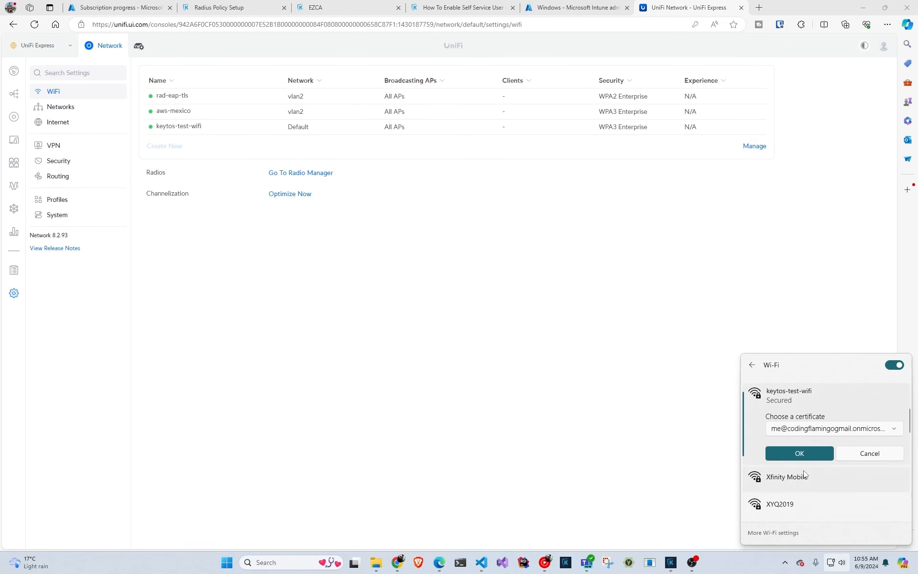
click(808, 433)
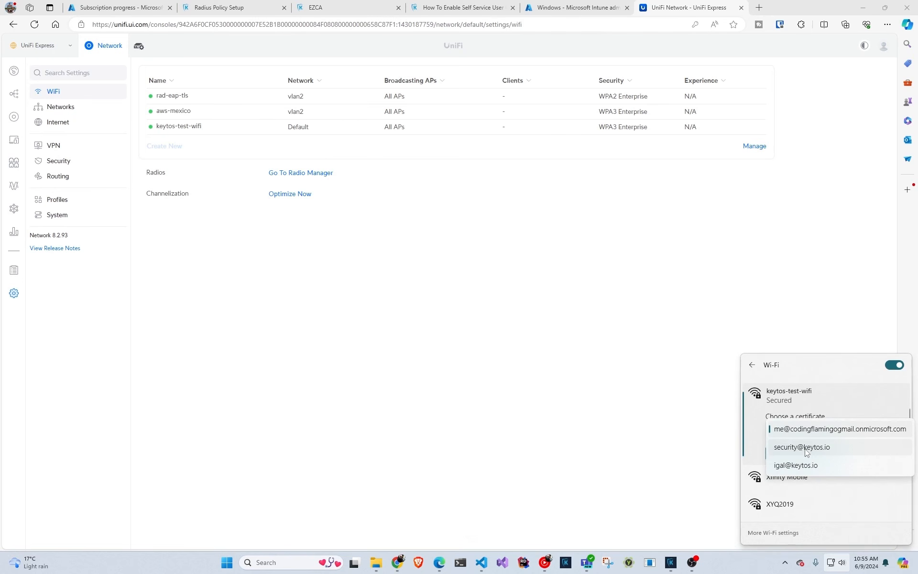
click(807, 448)
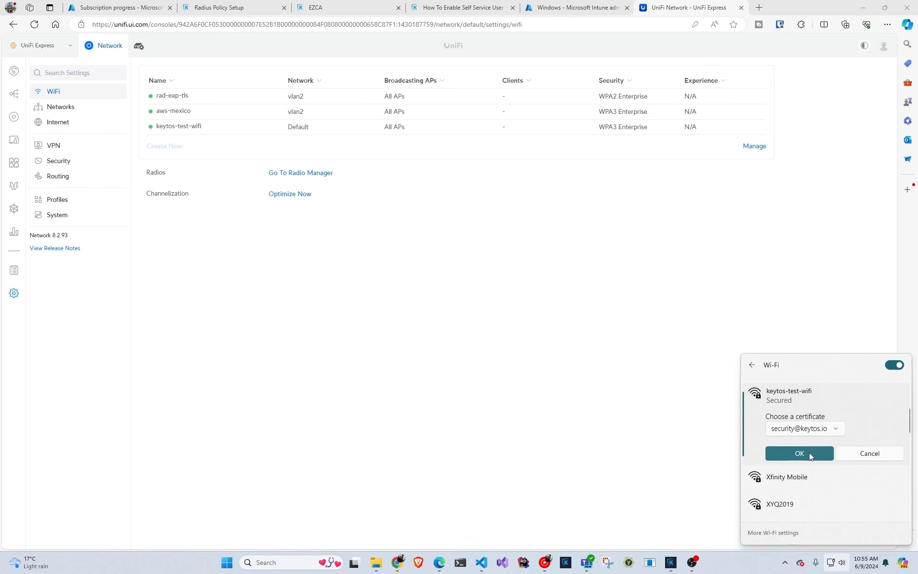
click(809, 453)
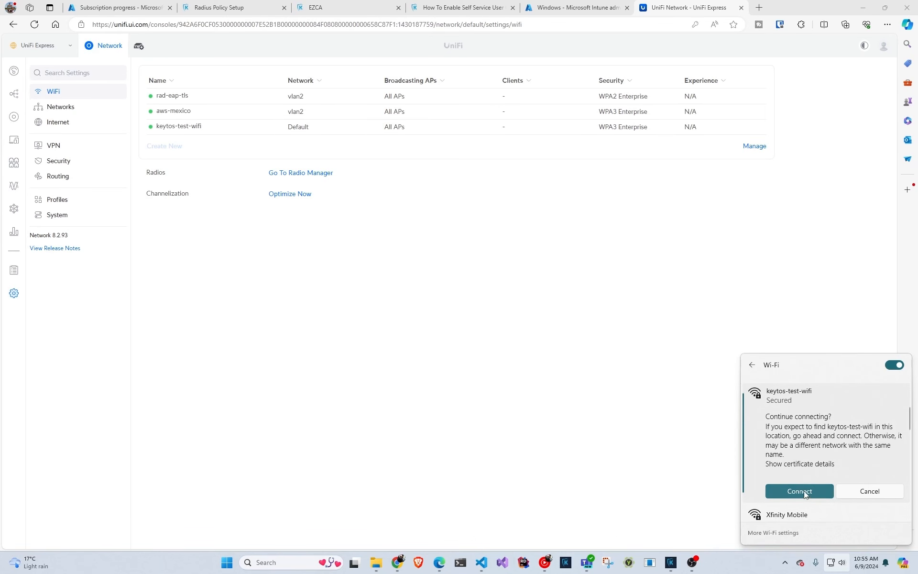
click(805, 491)
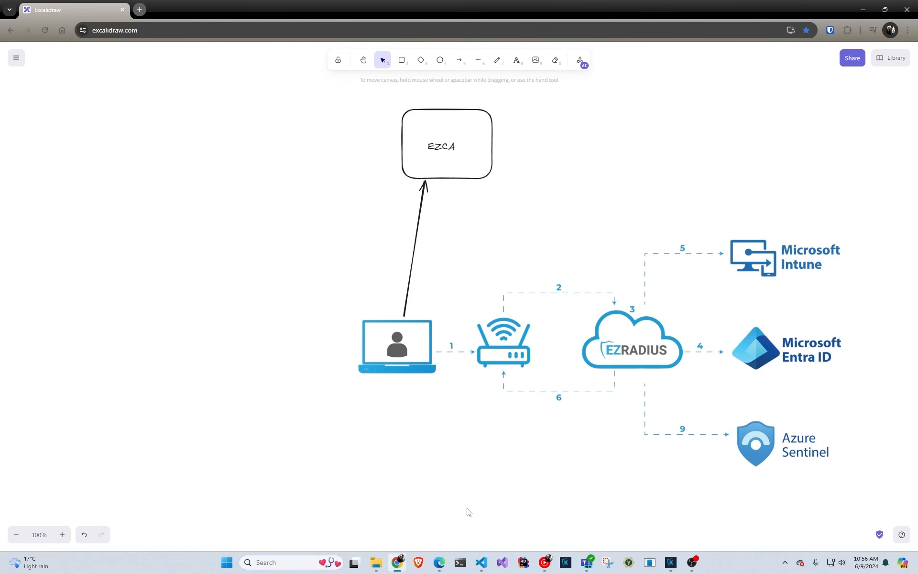
click(438, 562)
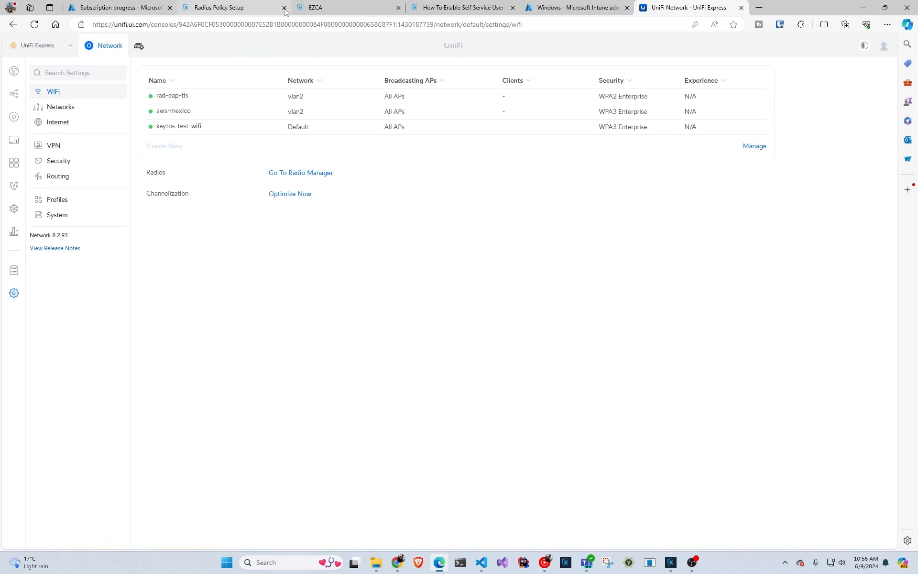
Open EZRadius Audit Logs and request authentication logs for 02/06/2024 to 10/06/2024.
click(310, 8)
click(234, 7)
scroll(109, 142, up, 4)
scroll(68, 148, up, 15)
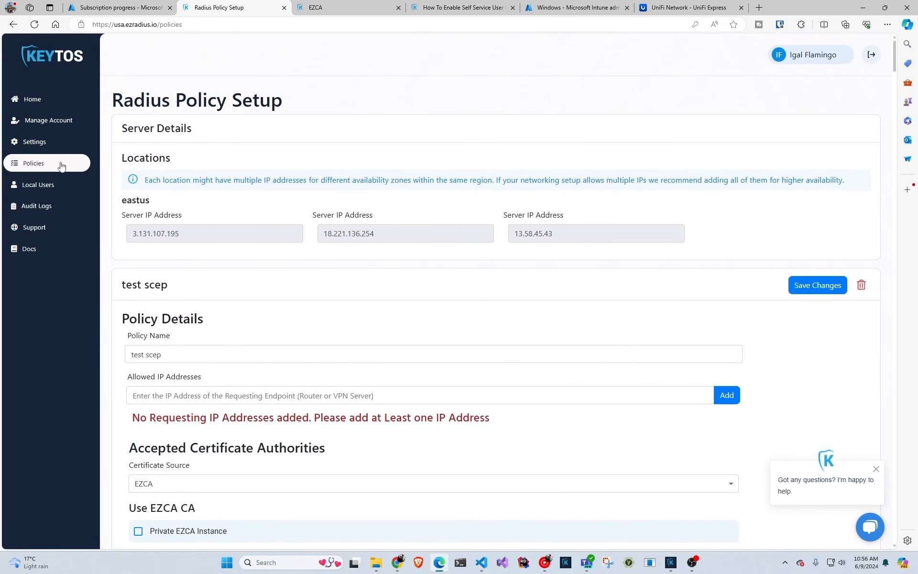
click(51, 208)
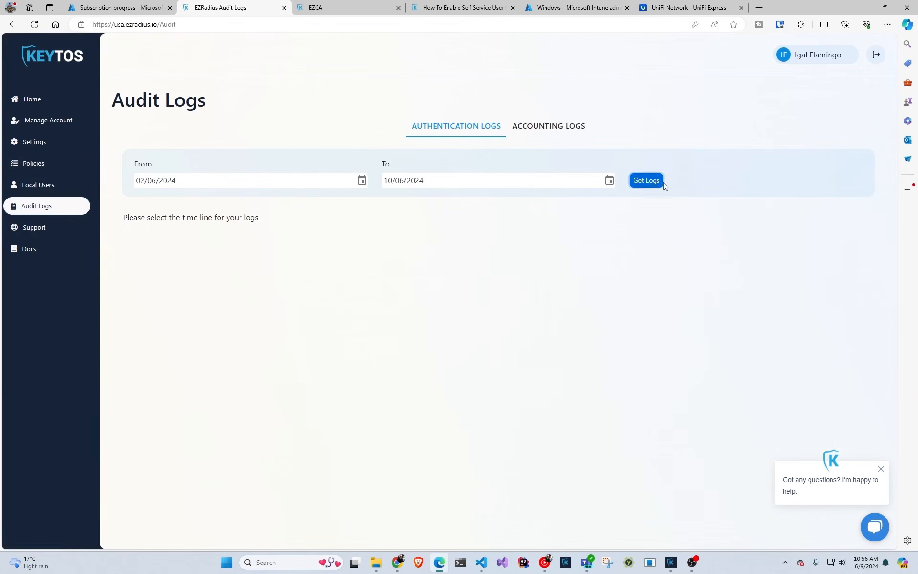
click(646, 181)
scroll(504, 256, down, 1)
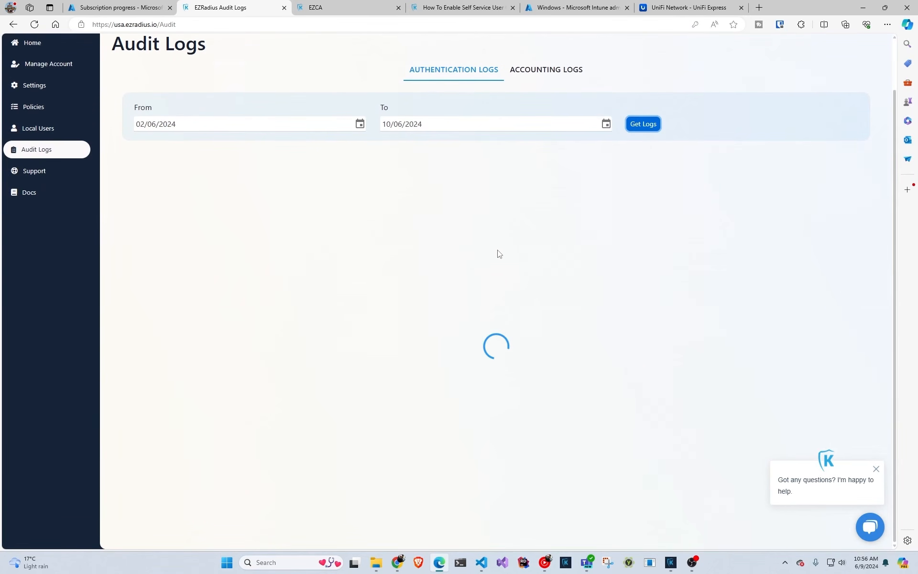